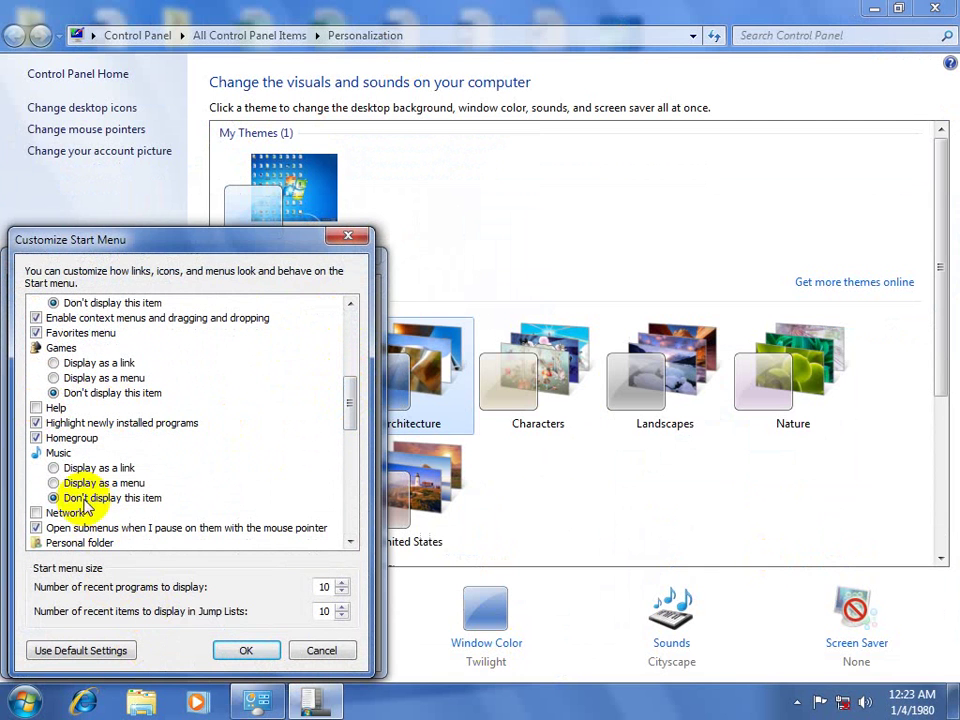
Step: Enable the Help item in the Start menu customization, apply it, and view the Start menu's links
left_click(36, 408)
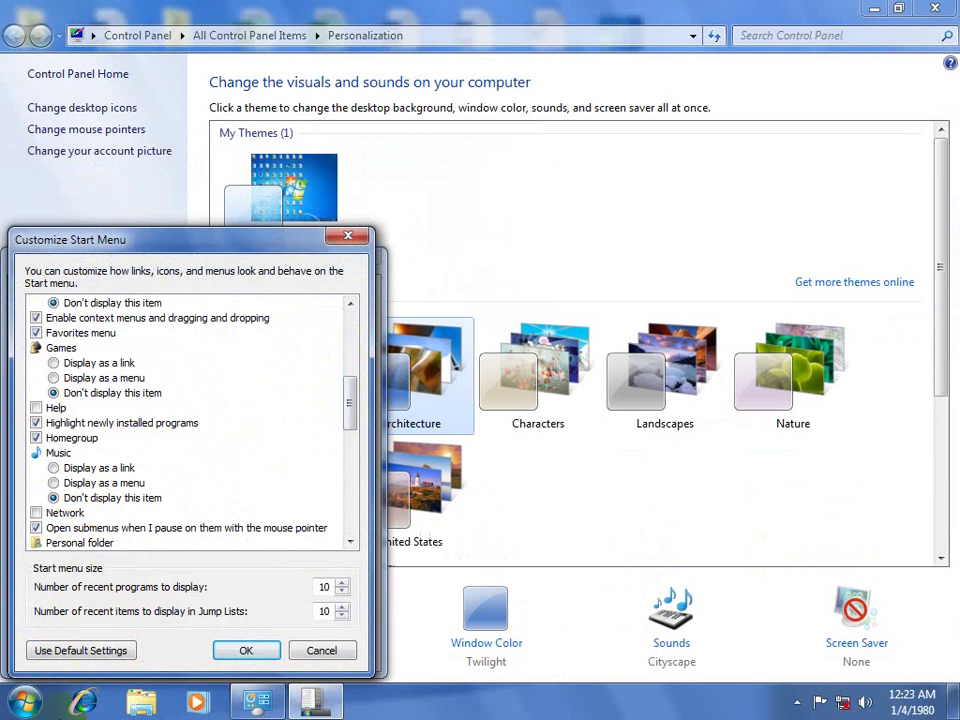
left_click(22, 705)
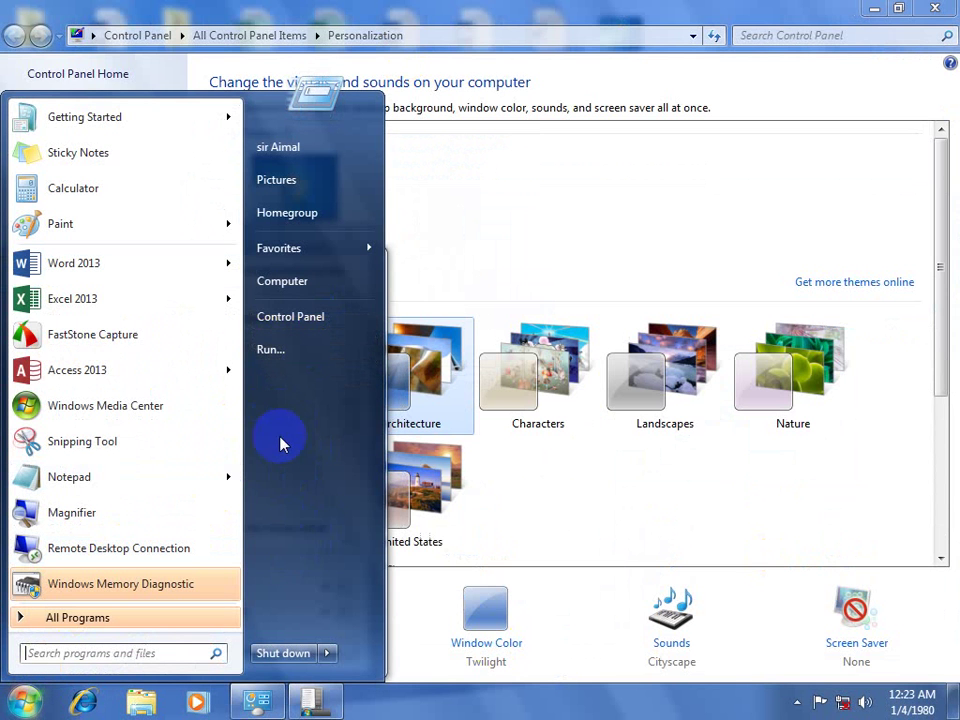
left_click(428, 696)
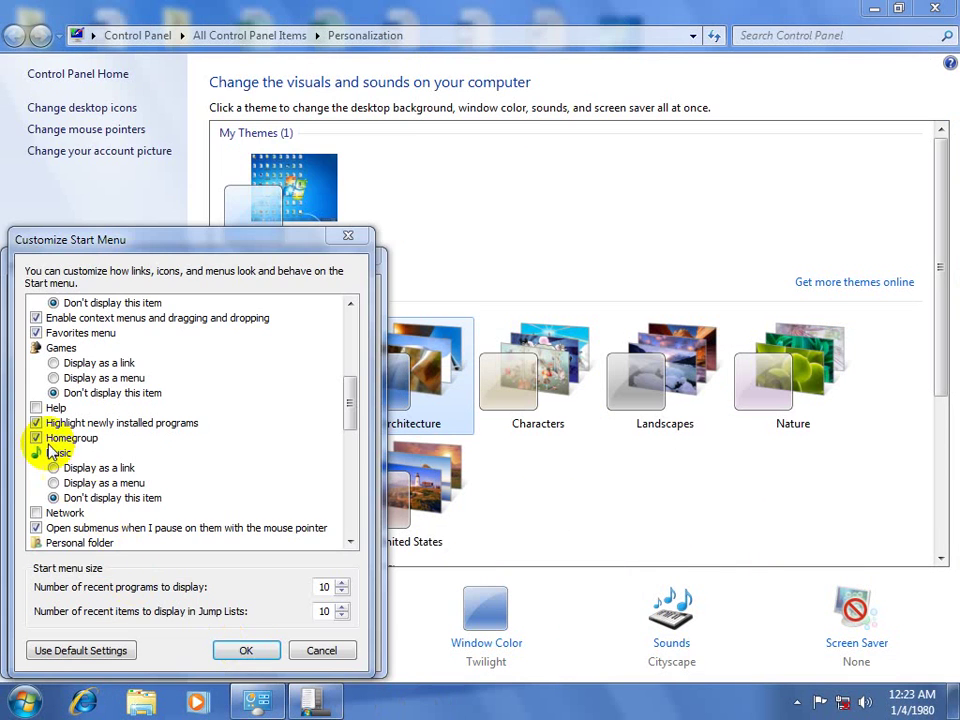
left_click(36, 408)
left_click(240, 651)
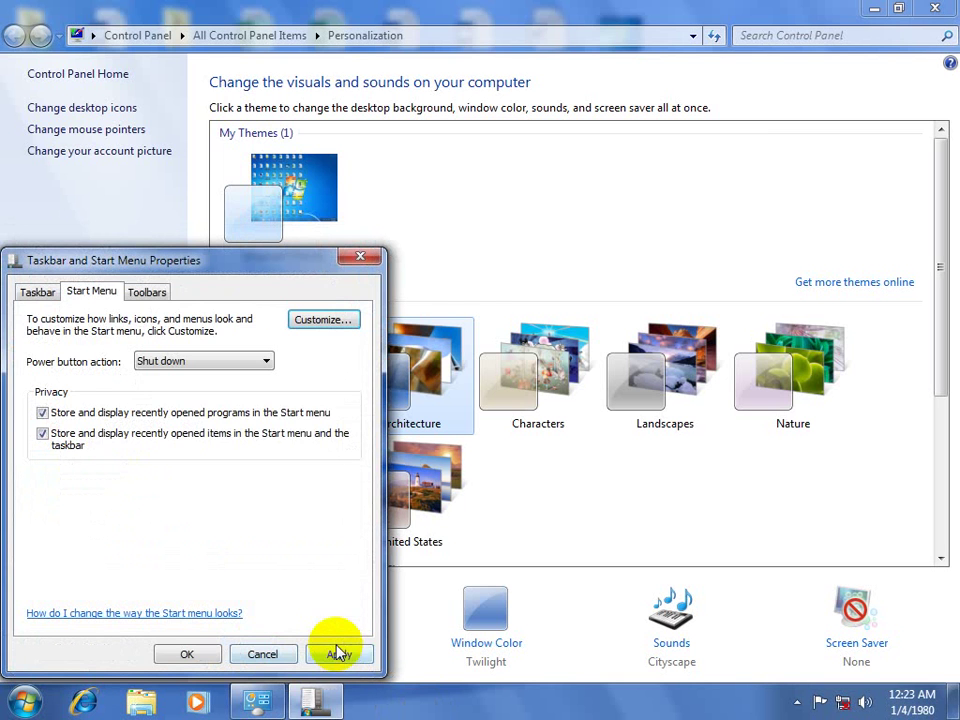
left_click(26, 700)
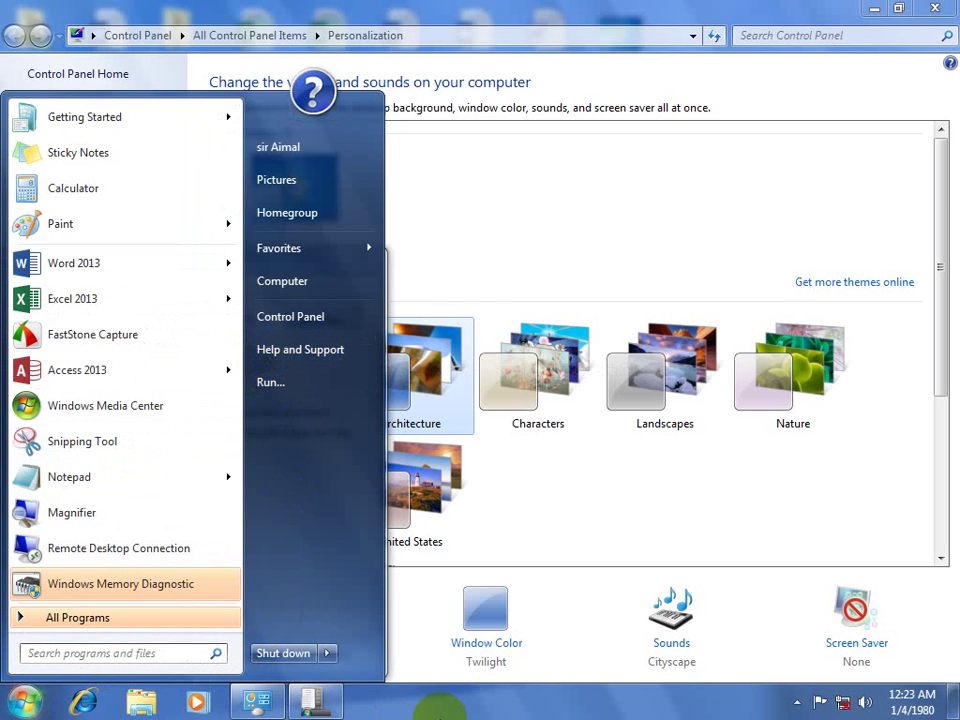
left_click(333, 686)
Step: Turn off highlighting of newly installed programs in the Start menu customization, apply it, and view the All Programs list
left_click(321, 319)
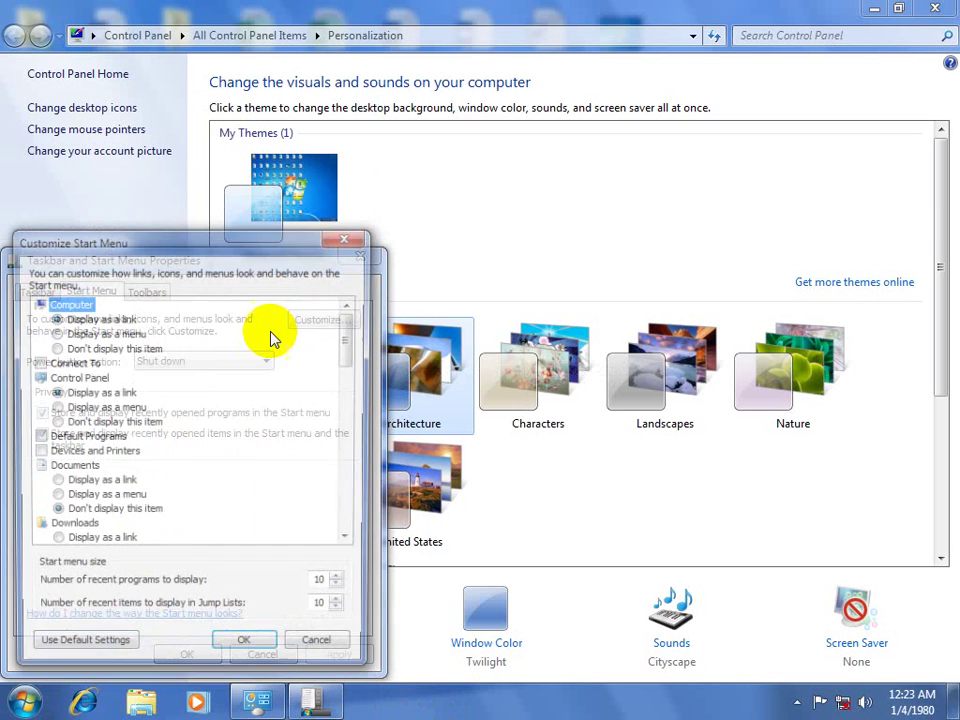
left_click_drag(357, 372, 357, 405)
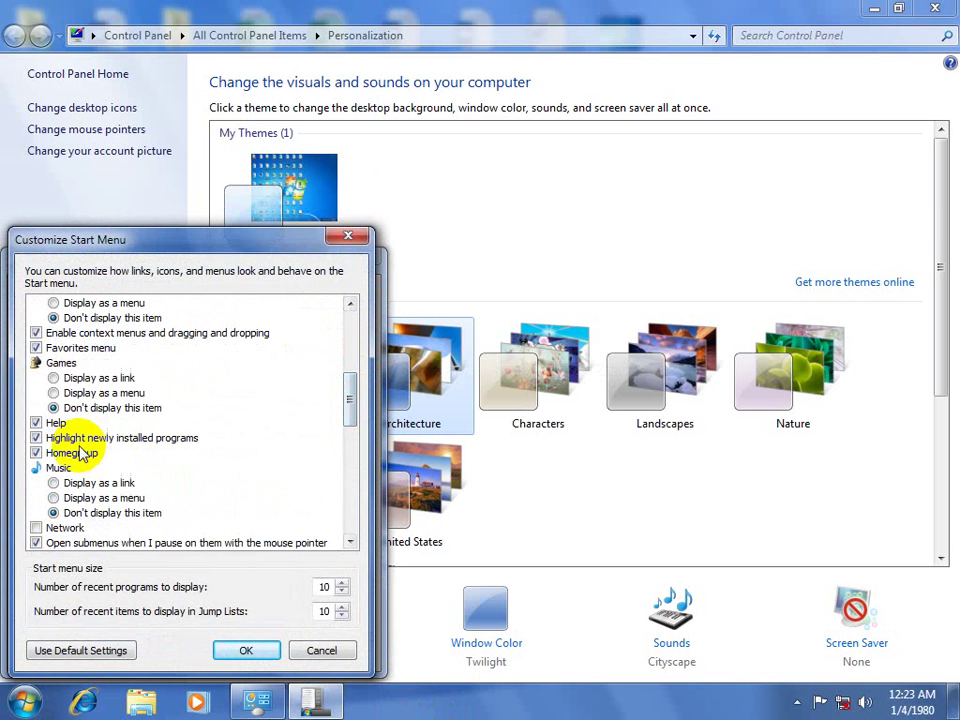
left_click(25, 702)
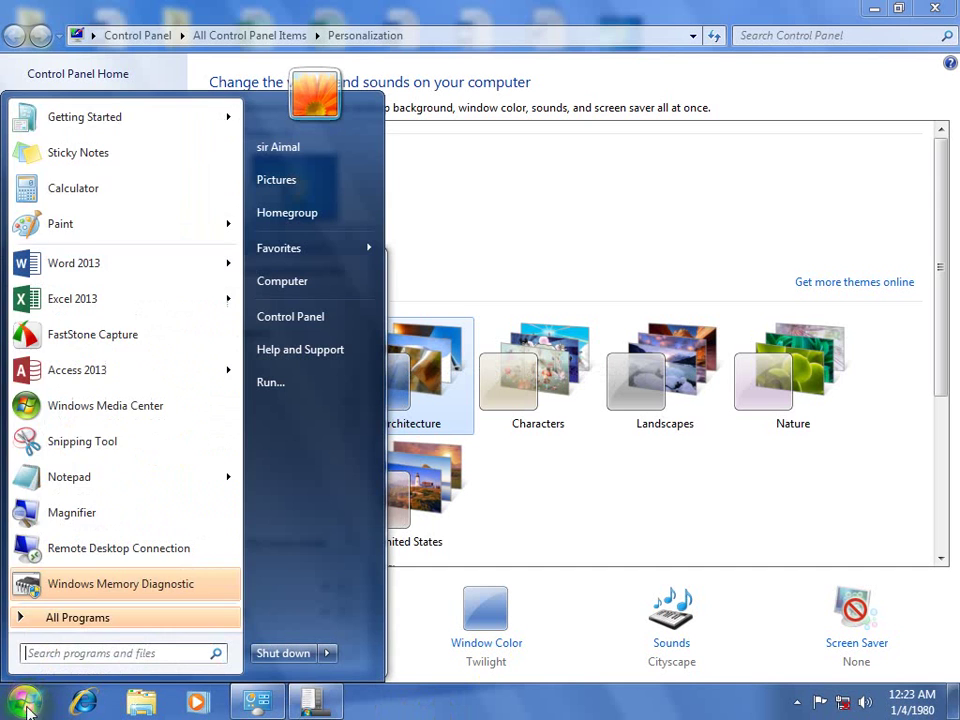
left_click(80, 618)
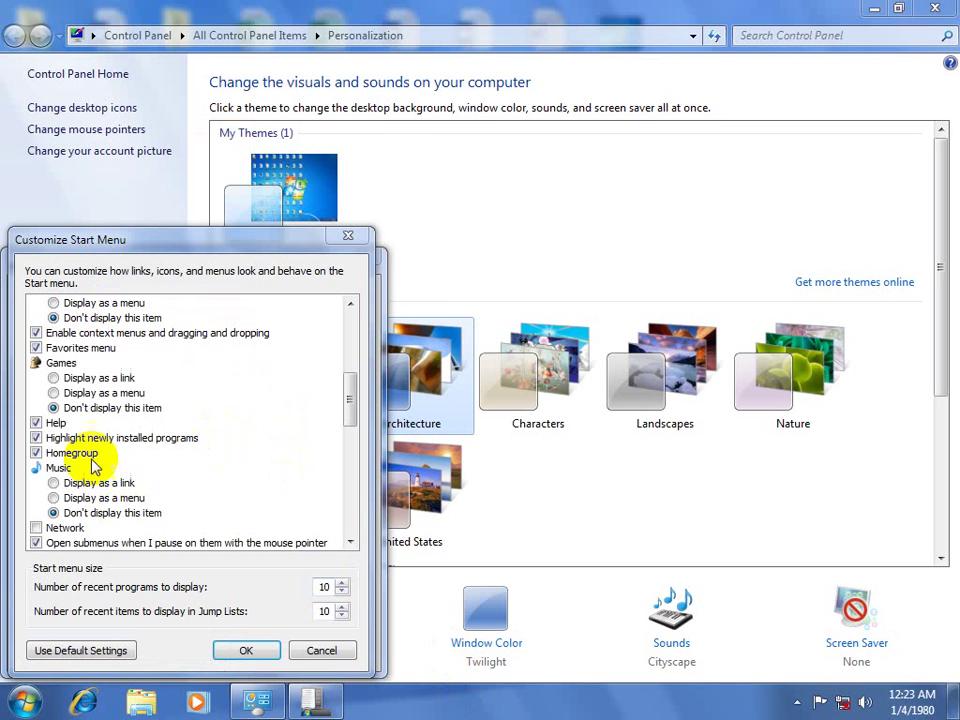
left_click(63, 440)
left_click(63, 440)
left_click(250, 651)
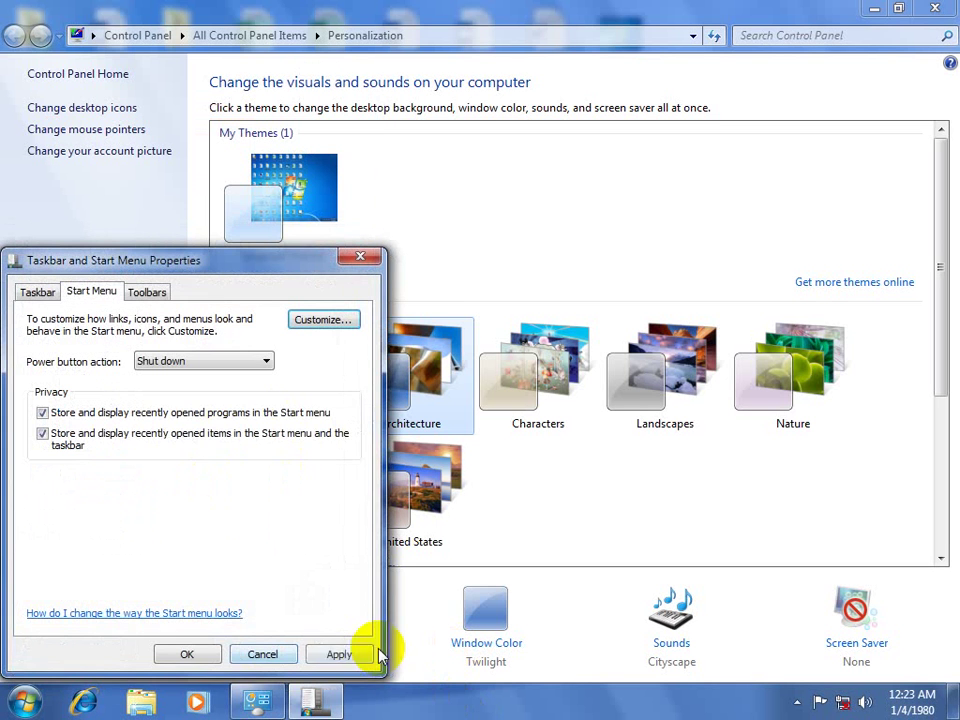
left_click(22, 700)
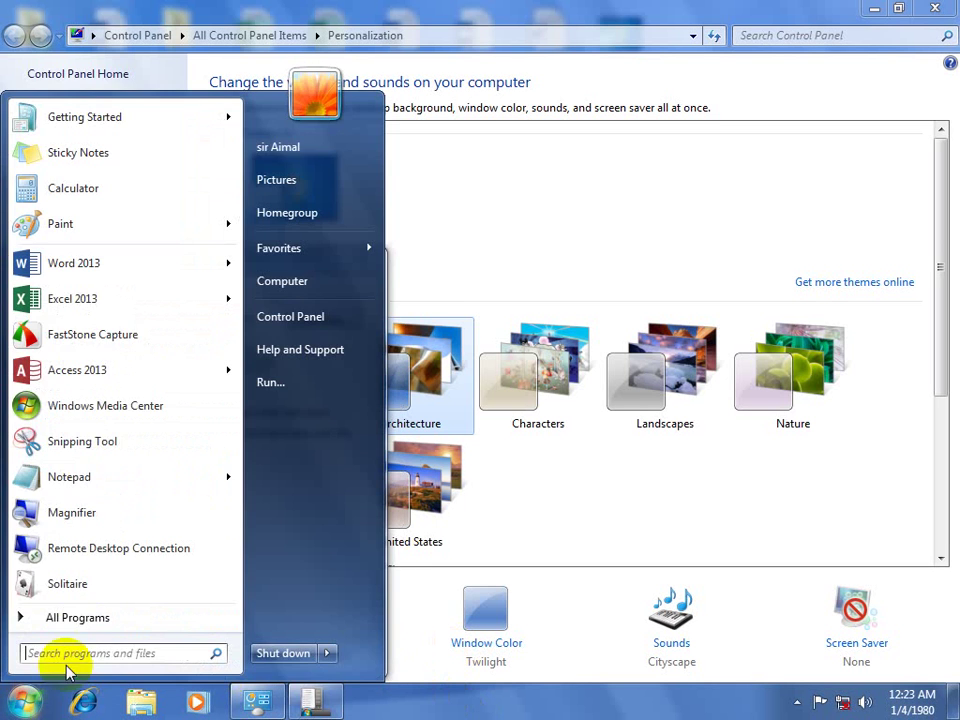
left_click(81, 617)
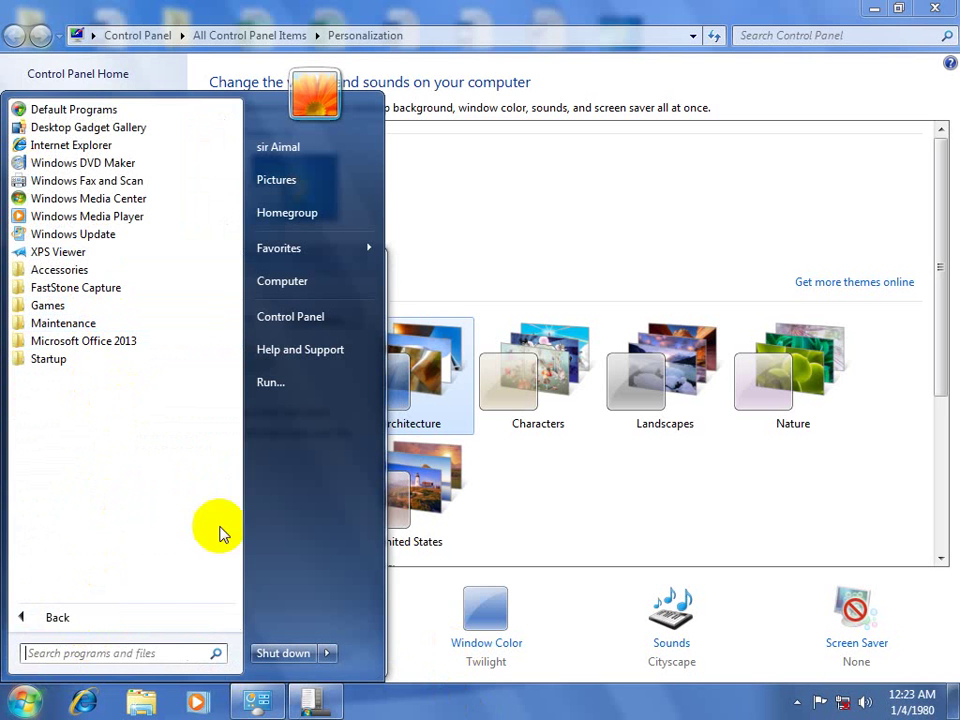
left_click(250, 336)
Step: Re-enable highlighting of newly installed programs, disable the Homegroup item, apply the changes, and view the Start menu
left_click(321, 319)
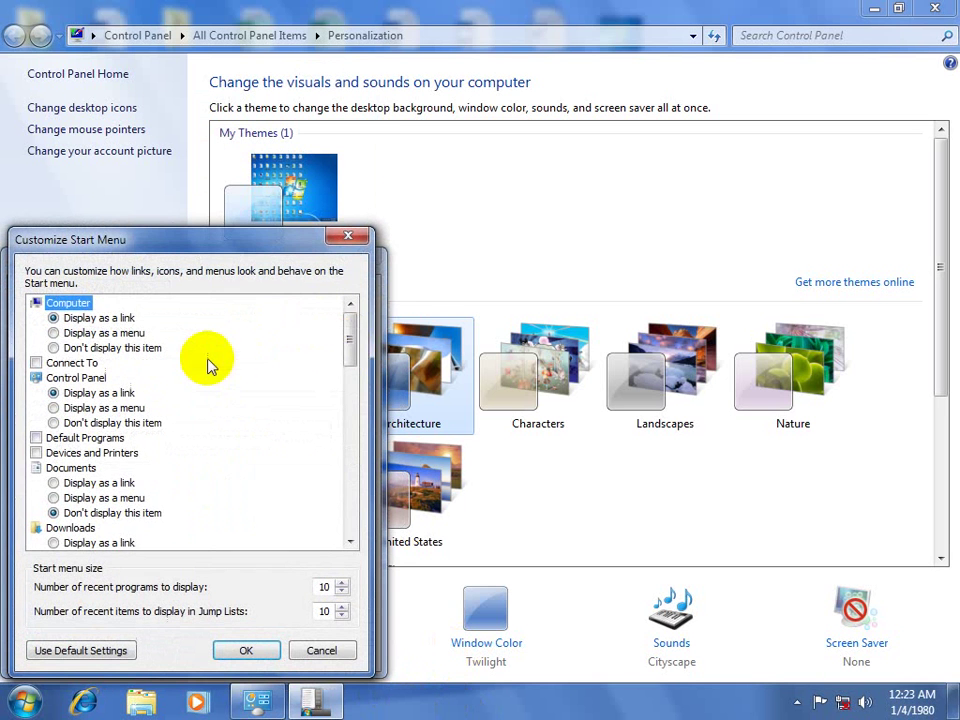
left_click_drag(354, 336, 349, 392)
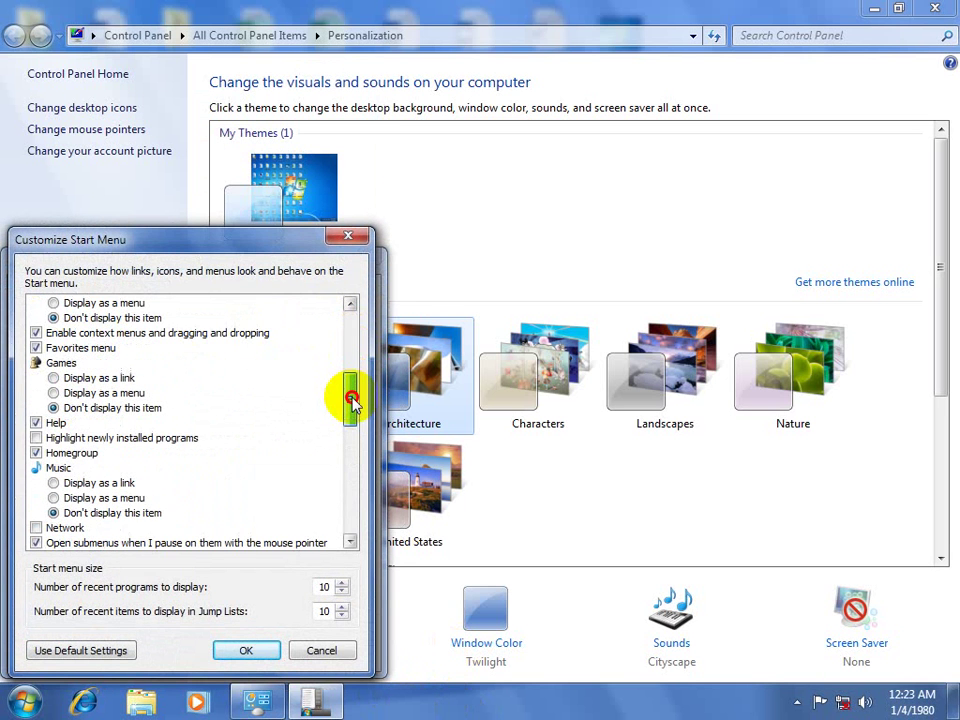
left_click(96, 438)
left_click(24, 700)
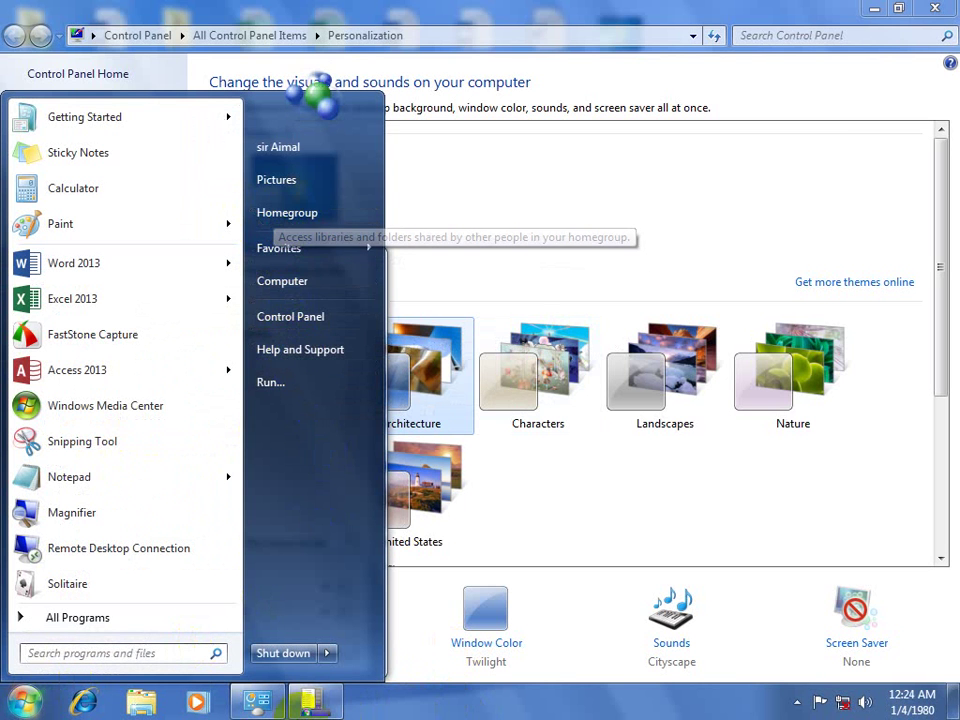
key("Escape")
left_click(48, 455)
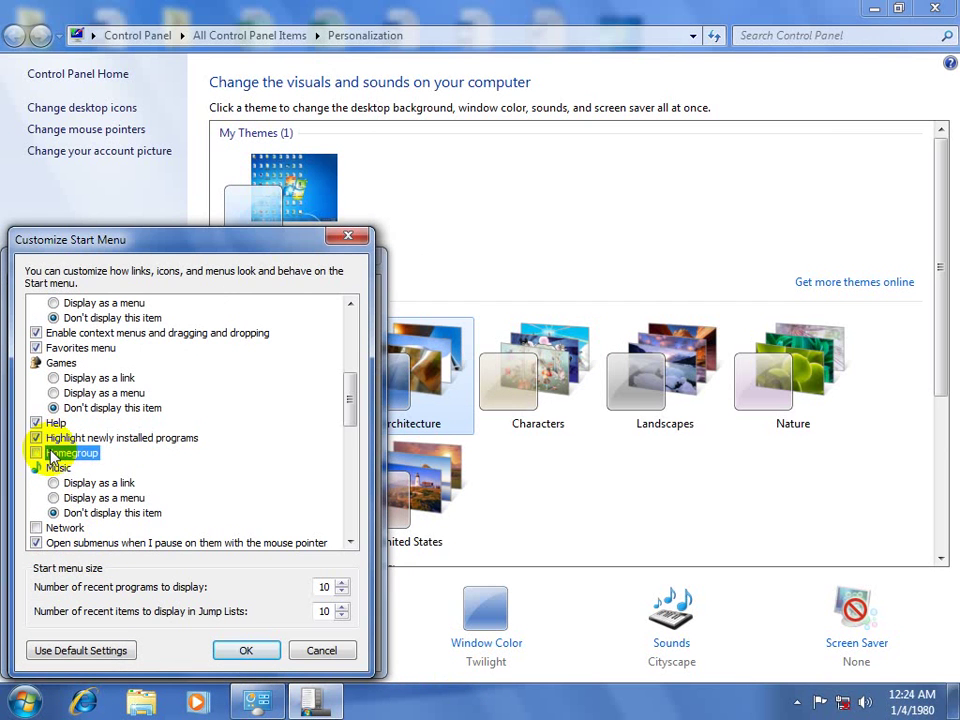
left_click(243, 651)
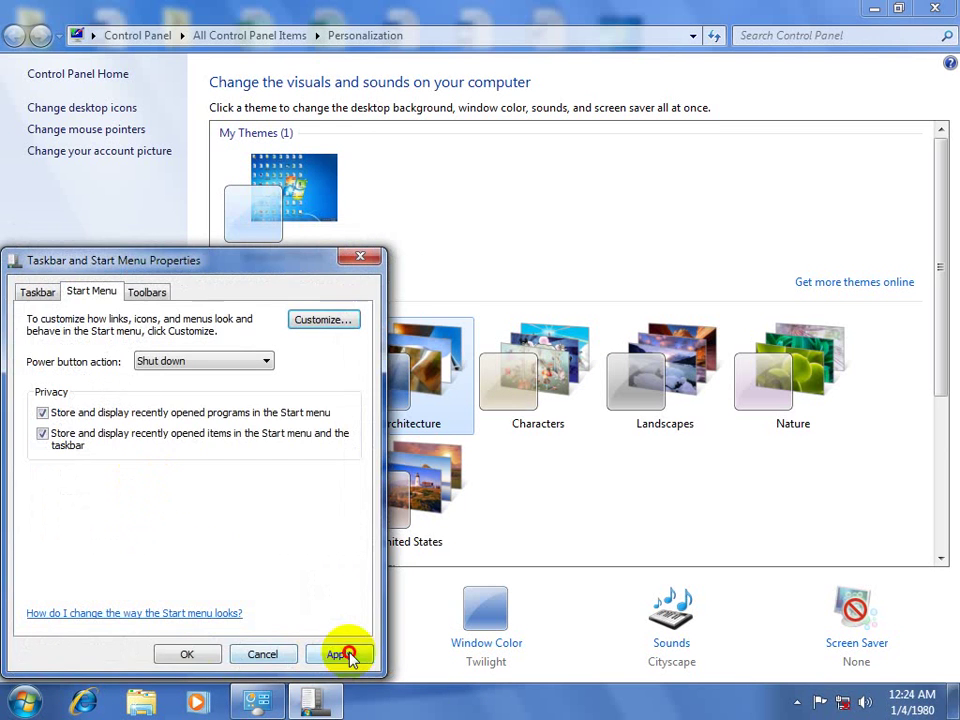
left_click(345, 654)
key("super")
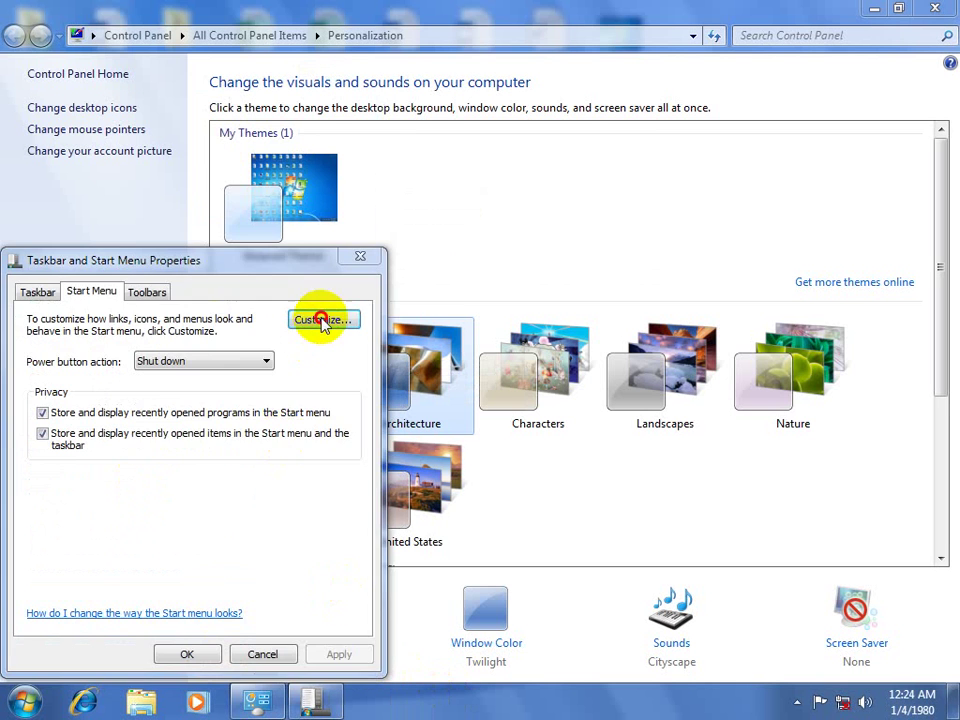
Step: Set Music to display as a link in the Start menu customization, save it, and view the Start menu
left_click(317, 317)
left_click_drag(351, 343, 354, 413)
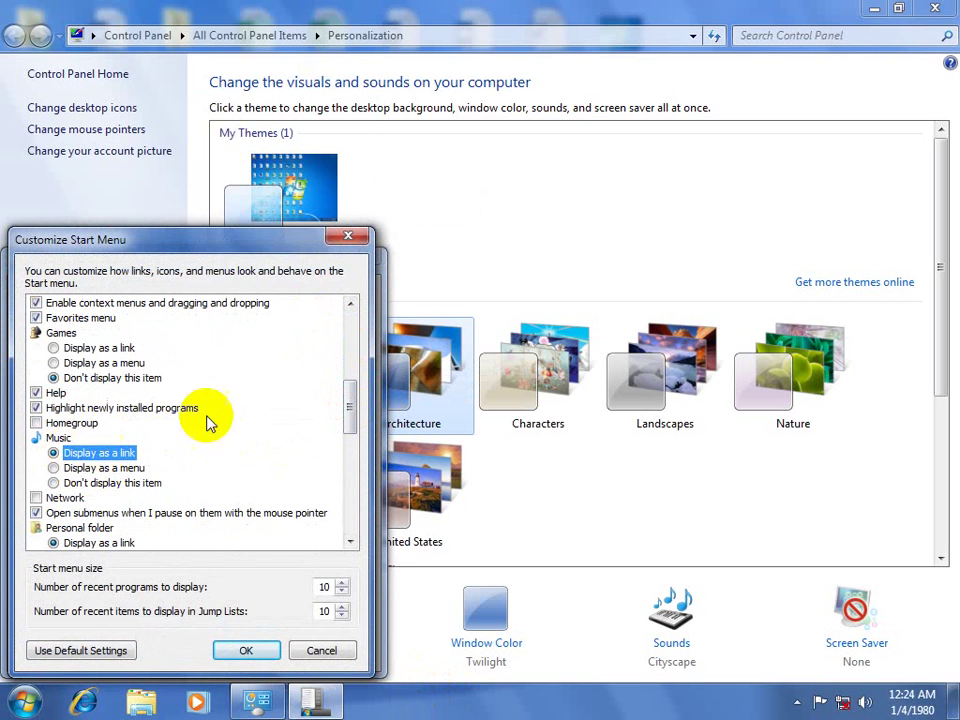
left_click(330, 650)
left_click(261, 652)
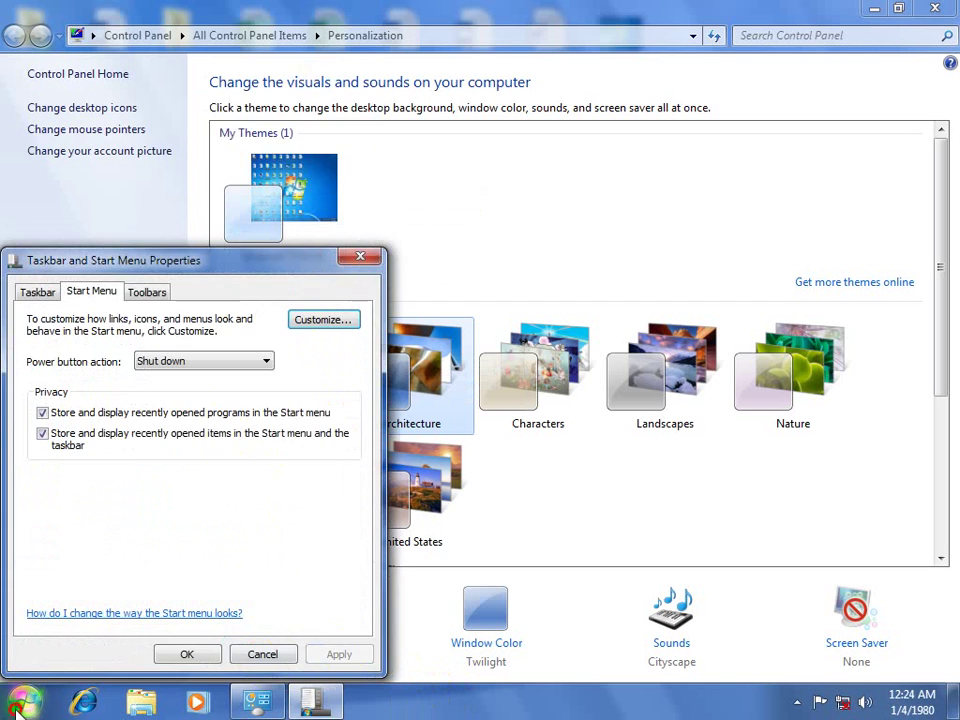
key("super")
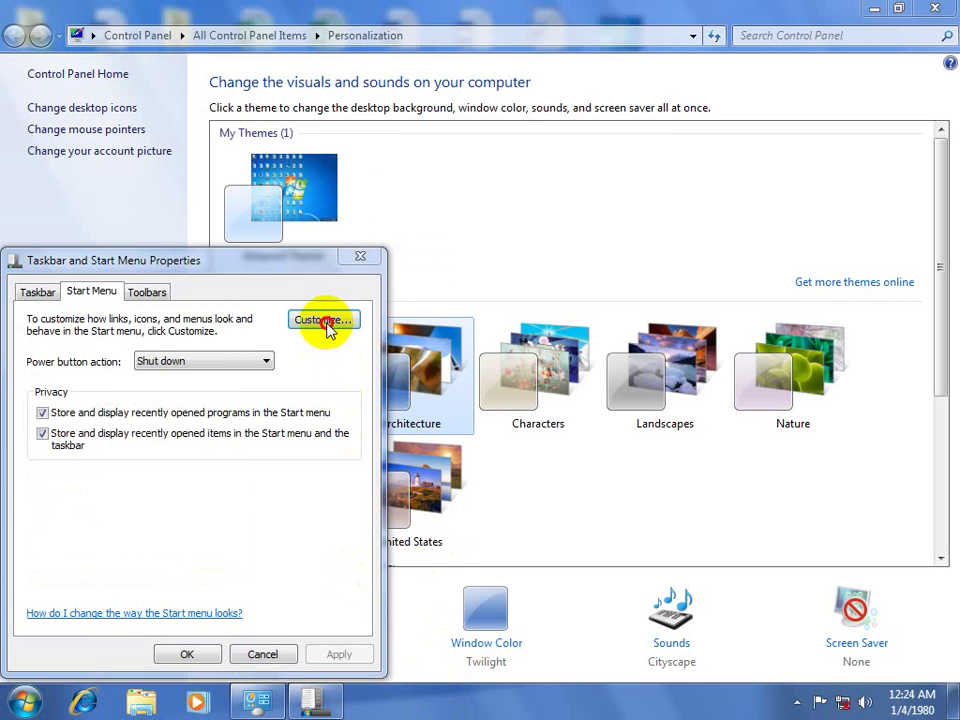
Step: Enable the Network item in the Start menu customization, save it, and view the Start menu's links
left_click(325, 322)
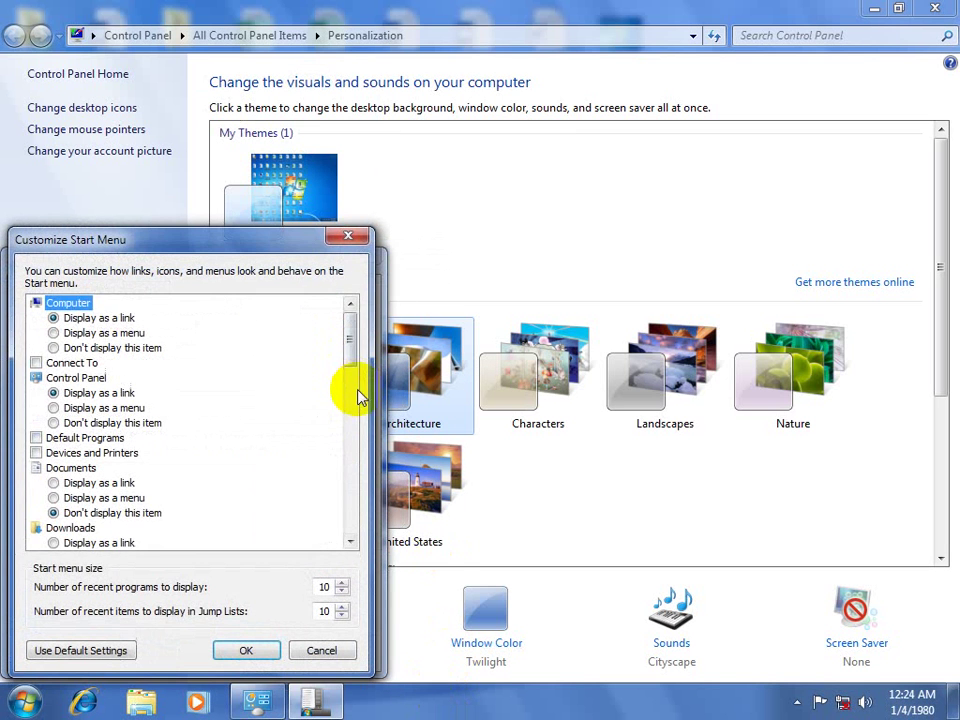
left_click_drag(354, 369, 356, 442)
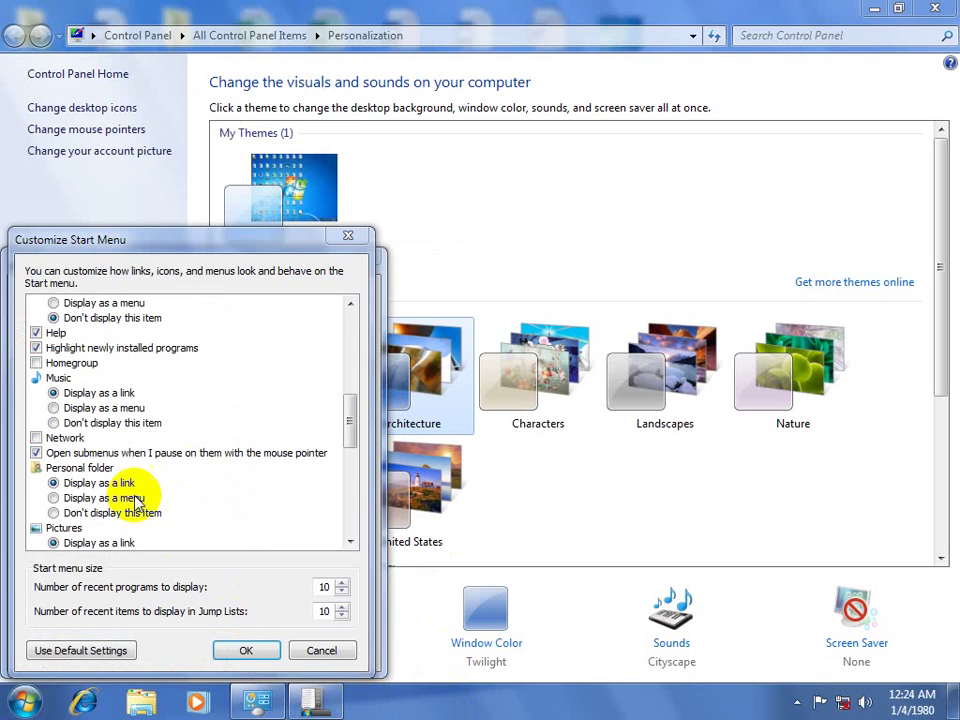
left_click(38, 438)
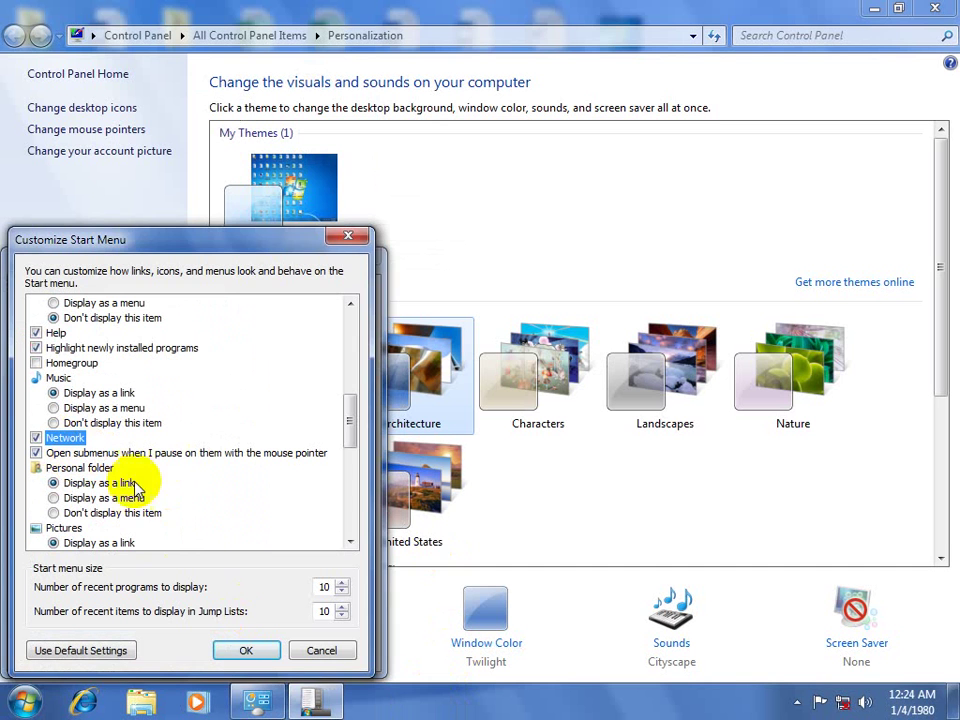
left_click(246, 650)
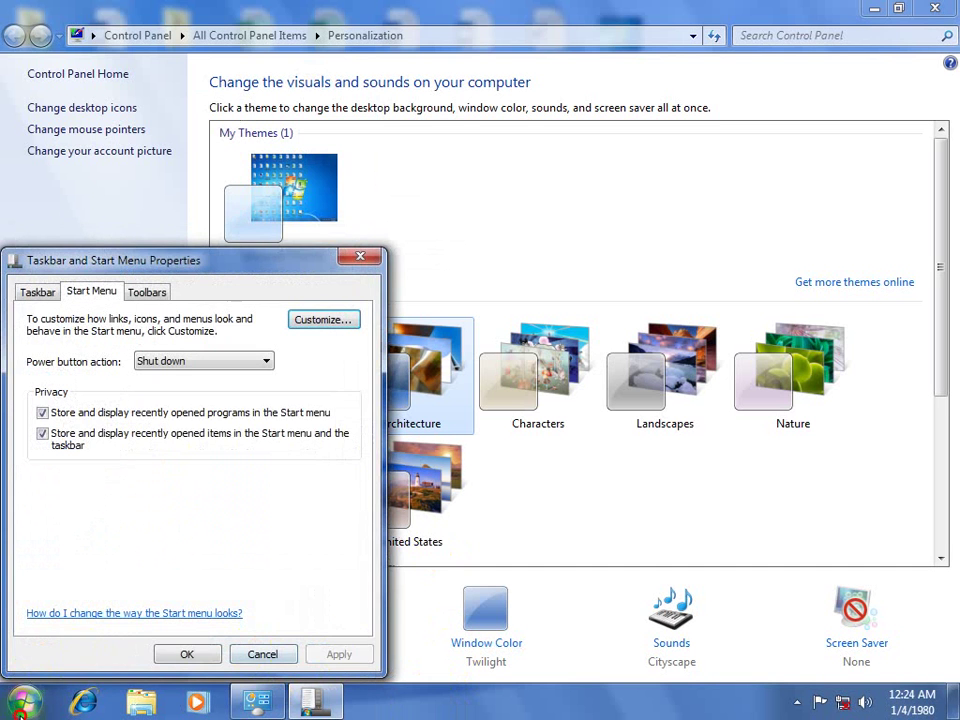
left_click(24, 703)
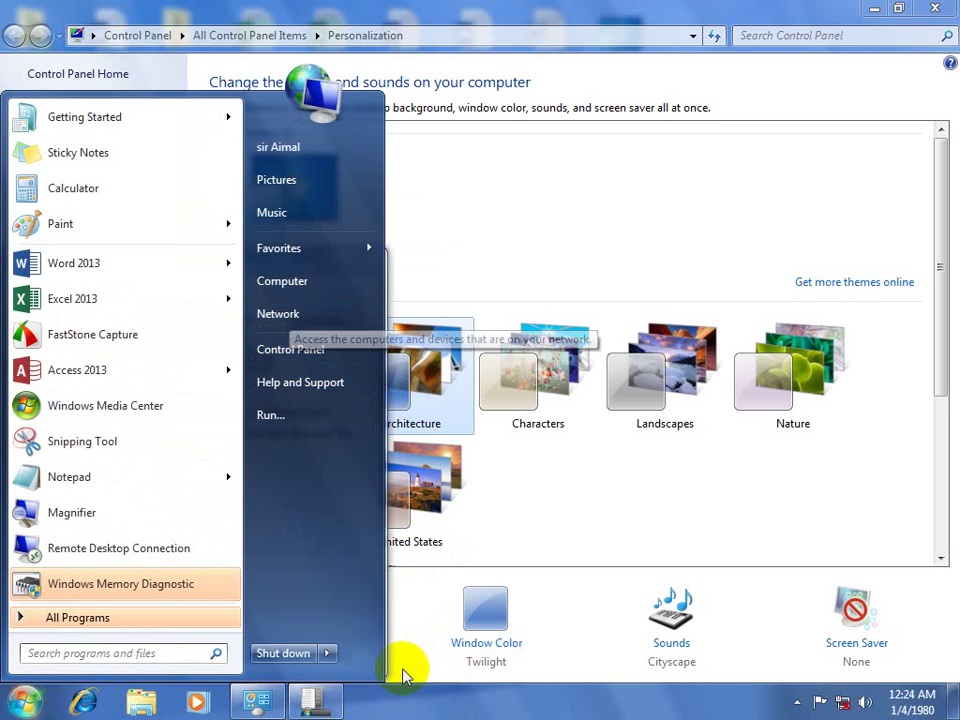
left_click(400, 710)
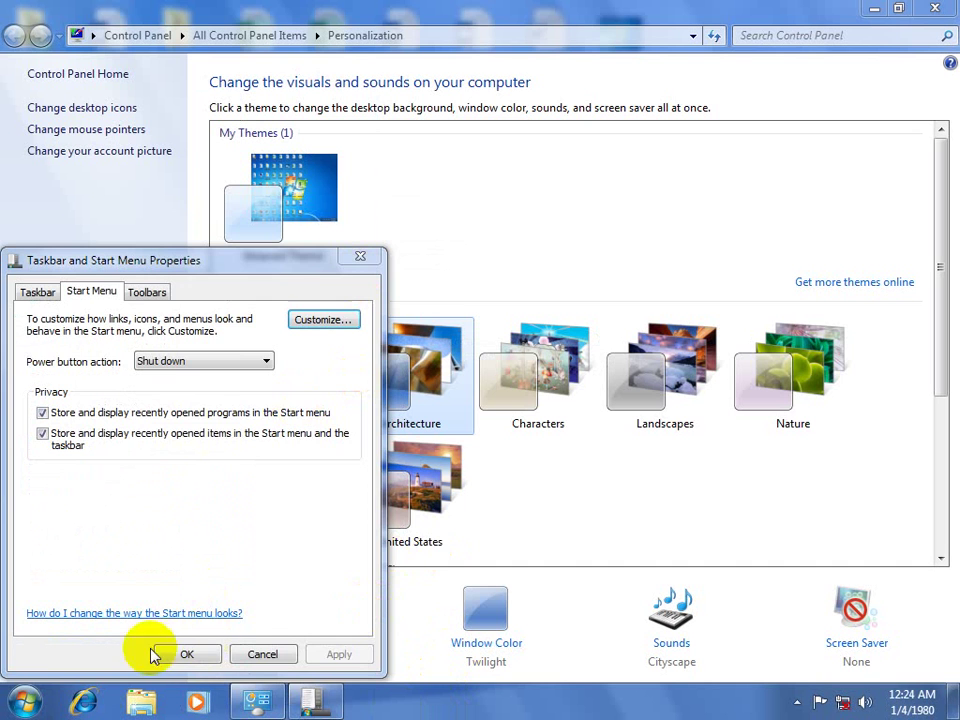
Step: View how Start menu submenus open, and disable opening submenus when pausing on them with the mouse pointer
left_click(345, 322)
left_click_drag(352, 354, 349, 429)
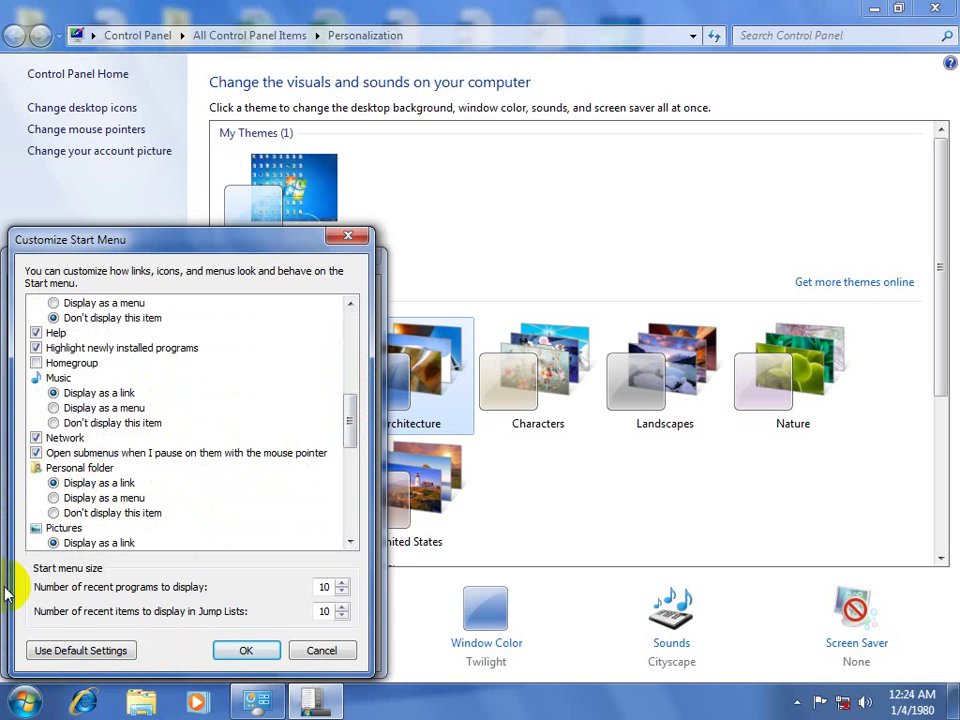
left_click(24, 705)
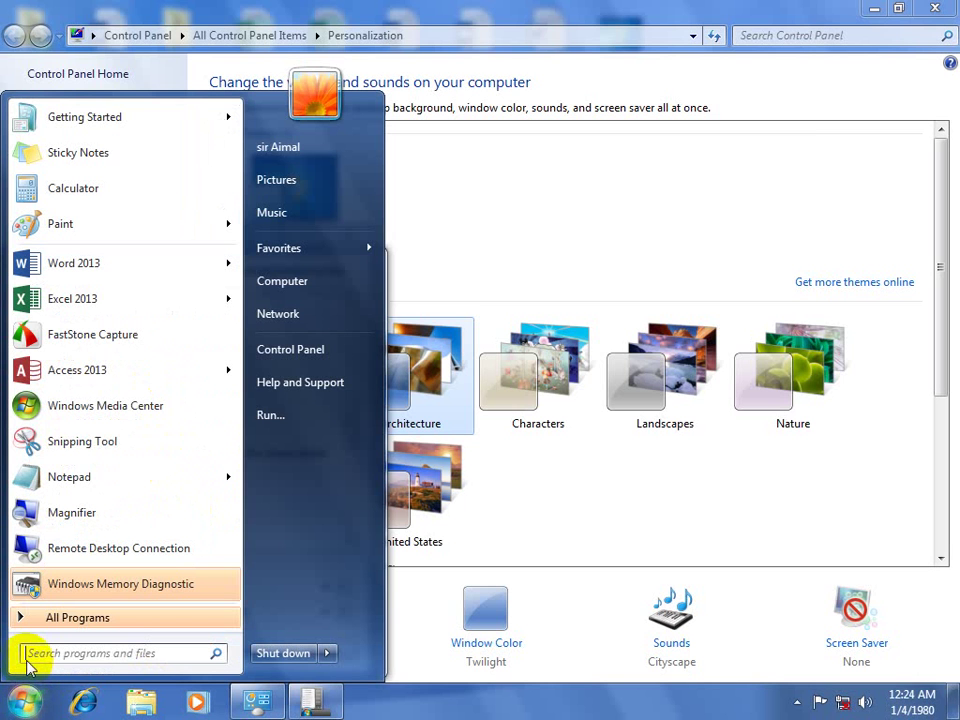
left_click(77, 620)
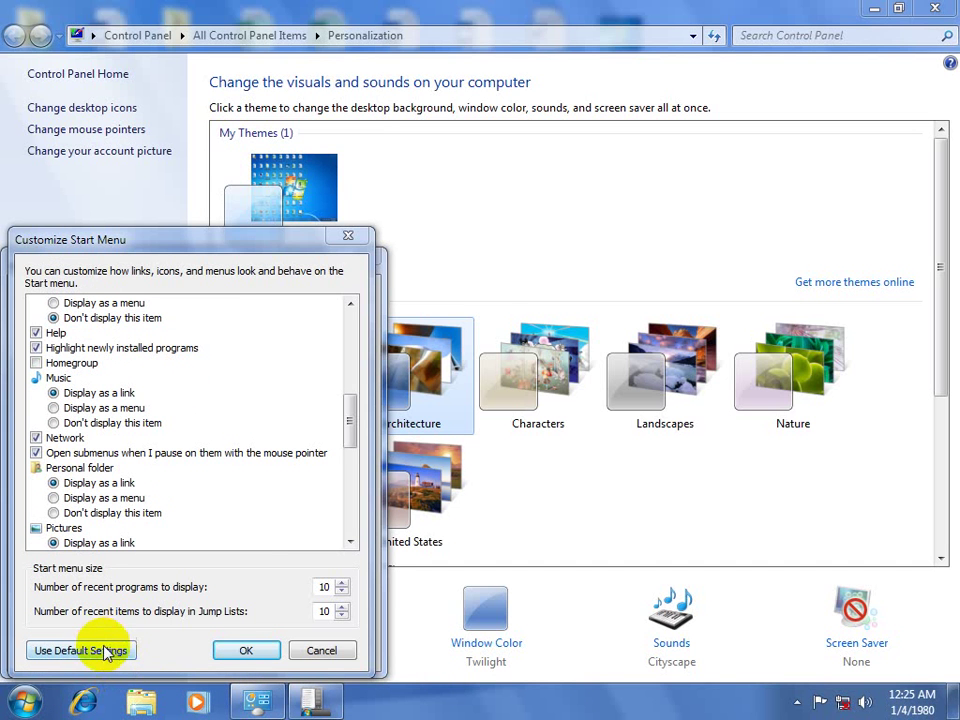
left_click(40, 707)
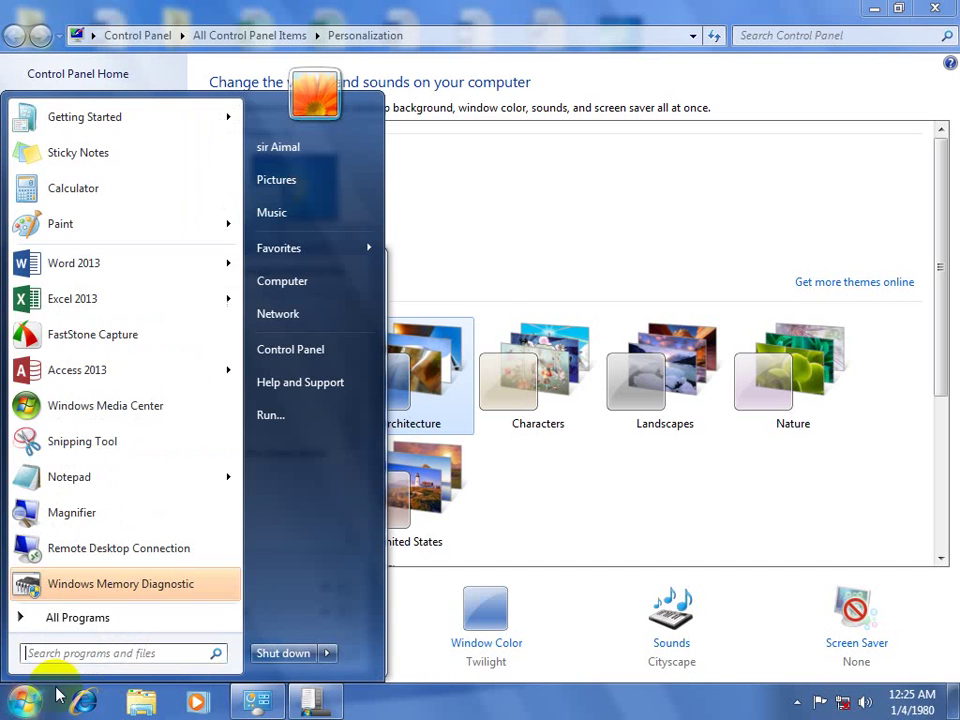
left_click(80, 618)
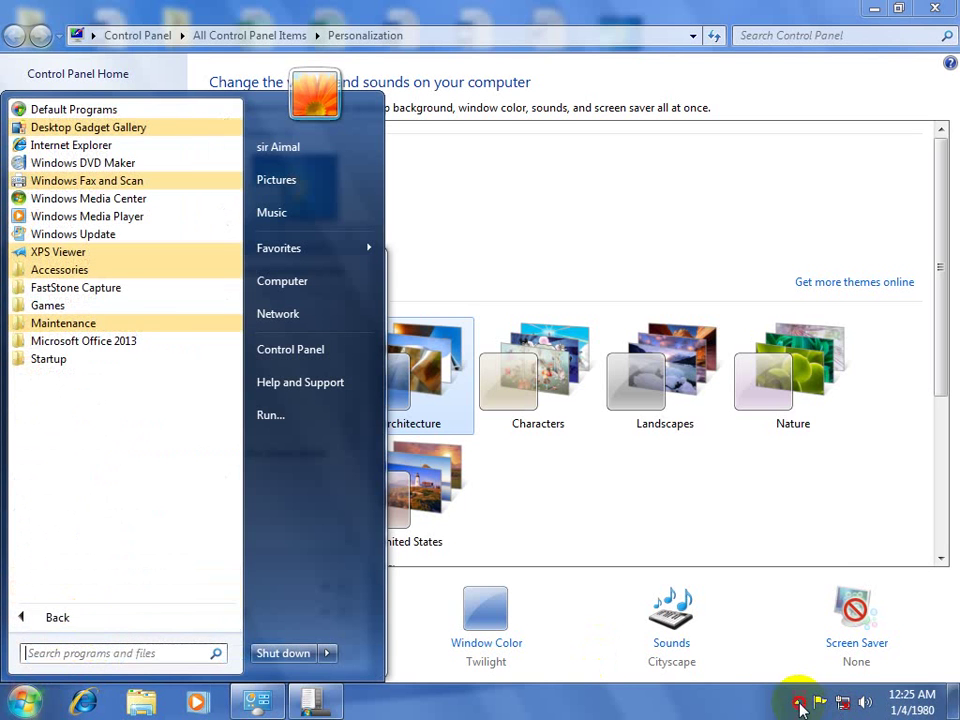
left_click(800, 705)
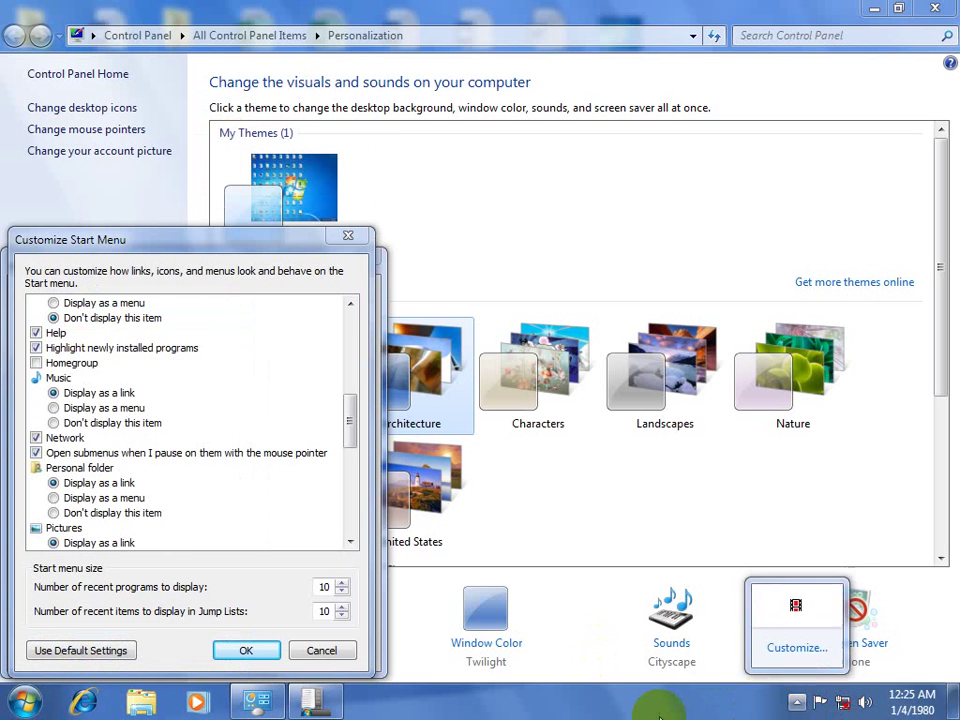
left_click(237, 510)
left_click(58, 455)
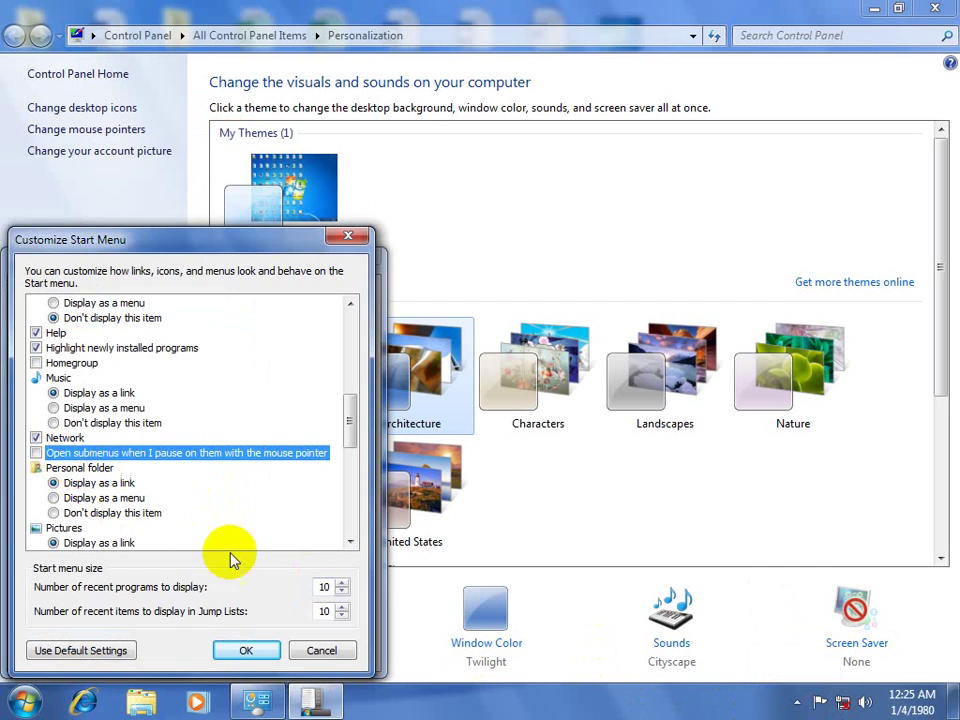
left_click(246, 650)
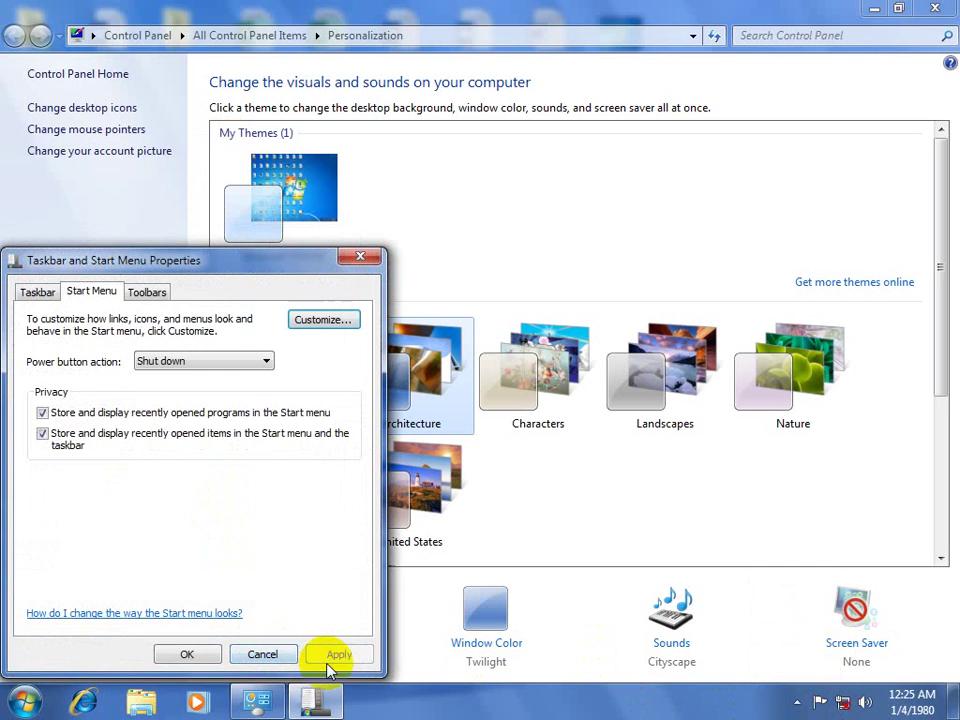
Step: View the Start menu's behaviour, and re-enable opening submenus when pausing on them with the mouse pointer
left_click(22, 700)
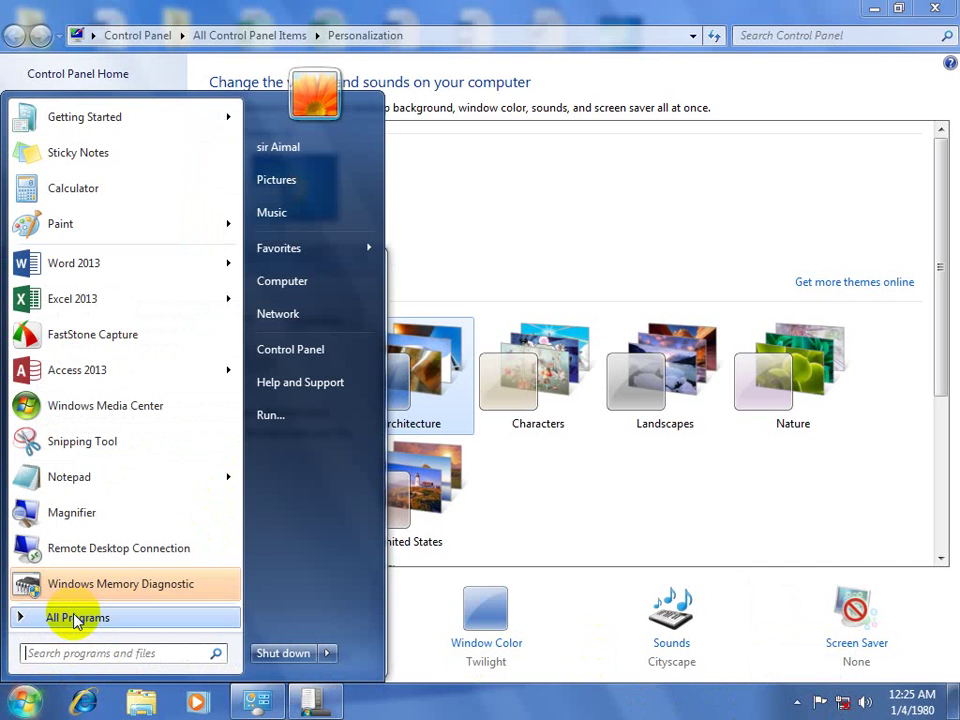
left_click(450, 705)
left_click(326, 328)
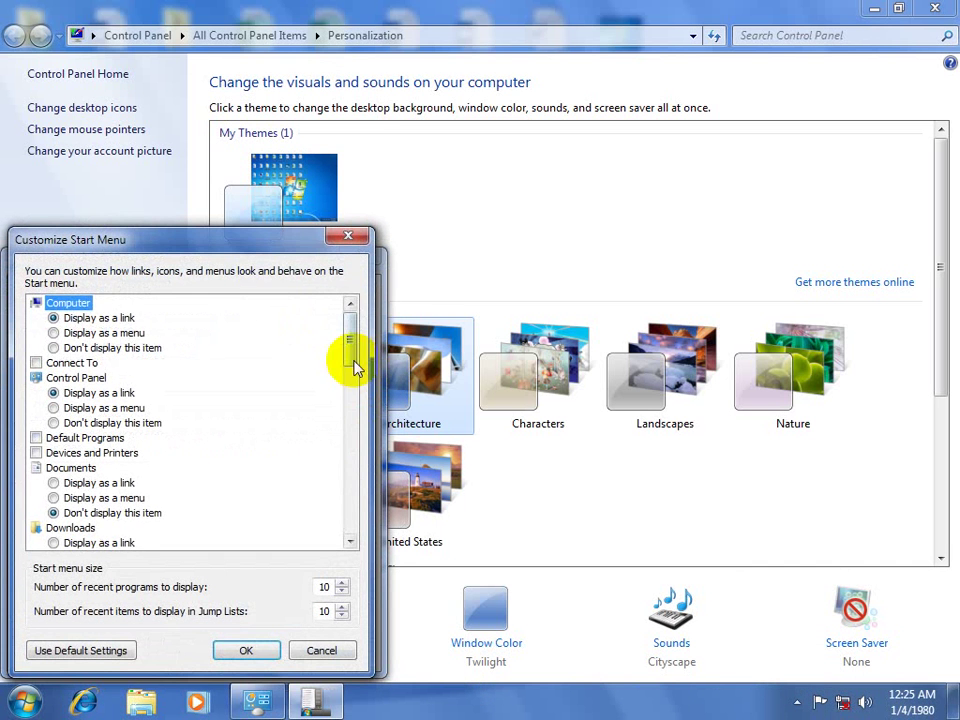
left_click_drag(354, 364, 357, 432)
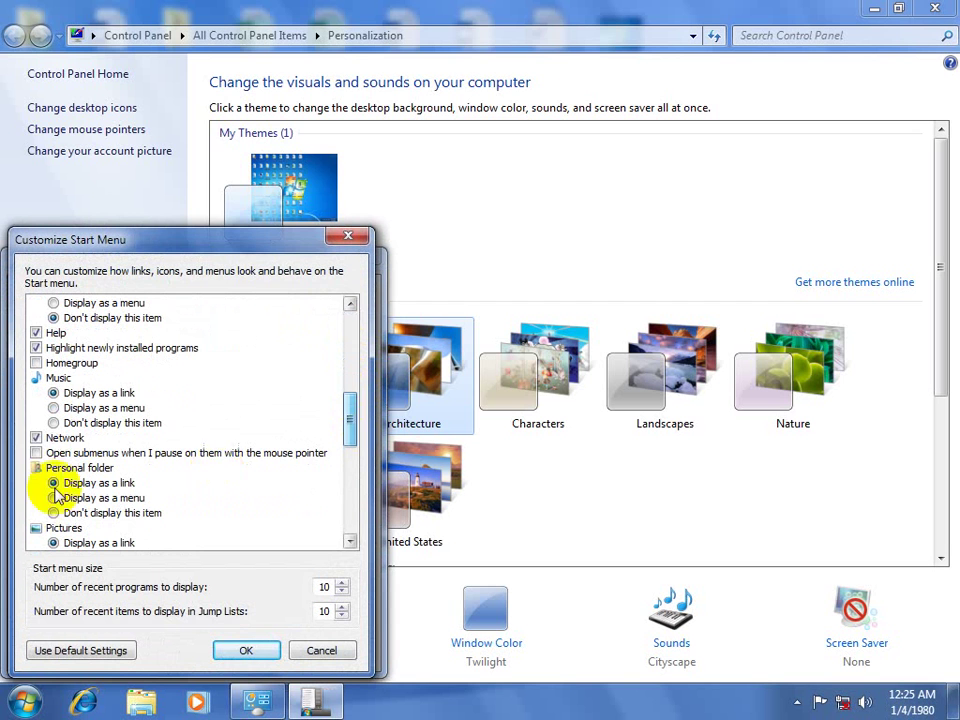
left_click(56, 455)
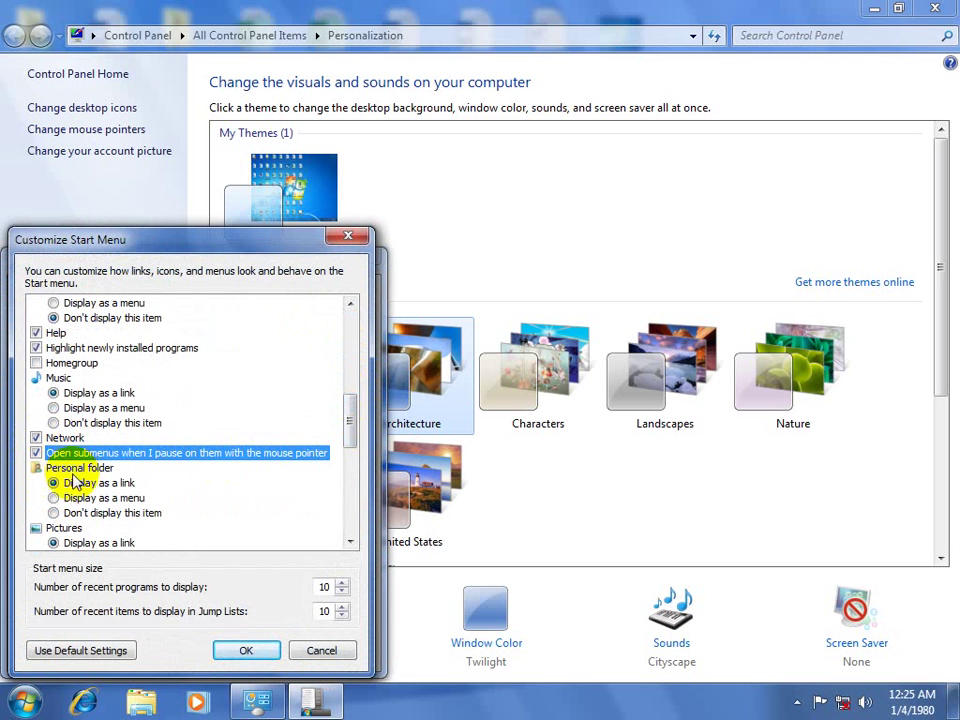
Step: Set the Personal folder to display as a menu, save the customization, and view its submenu in the Start menu
key("super")
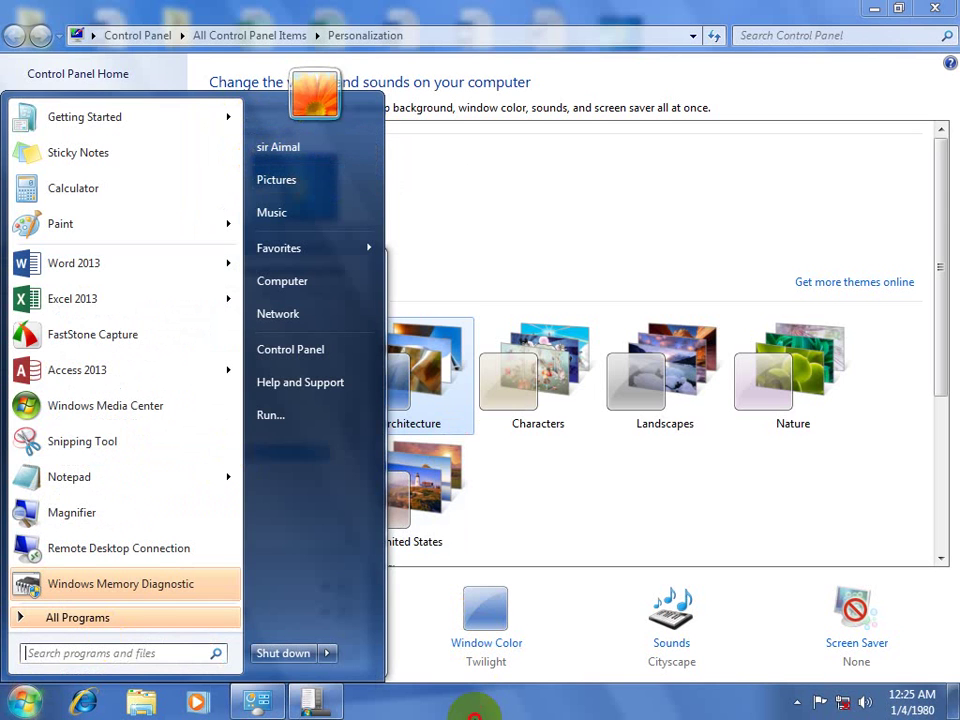
key("super")
left_click(103, 498)
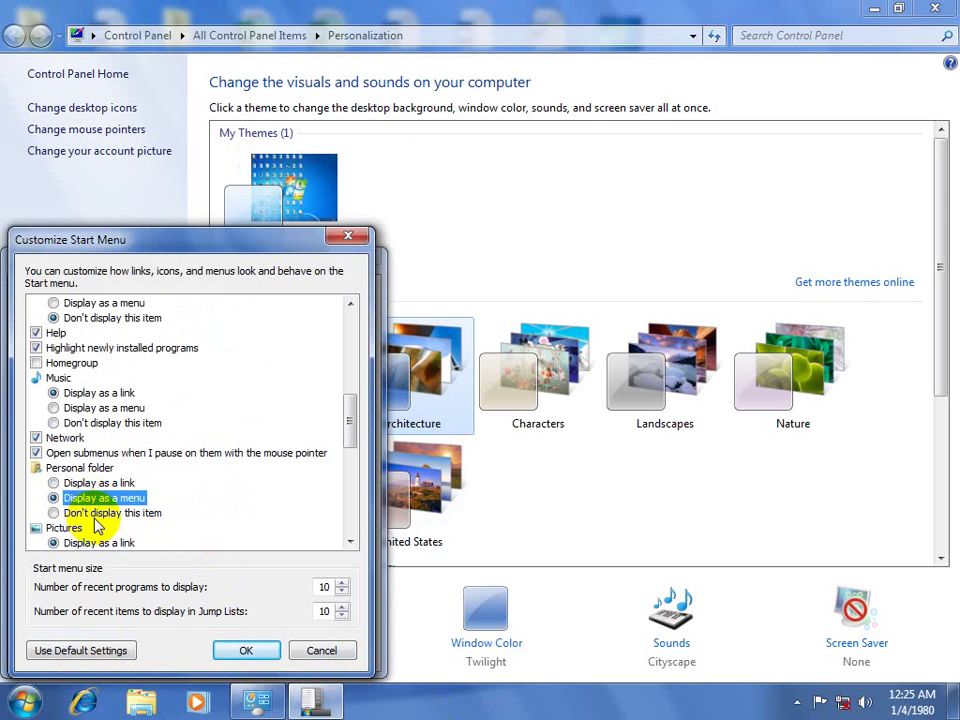
left_click(247, 651)
key("super")
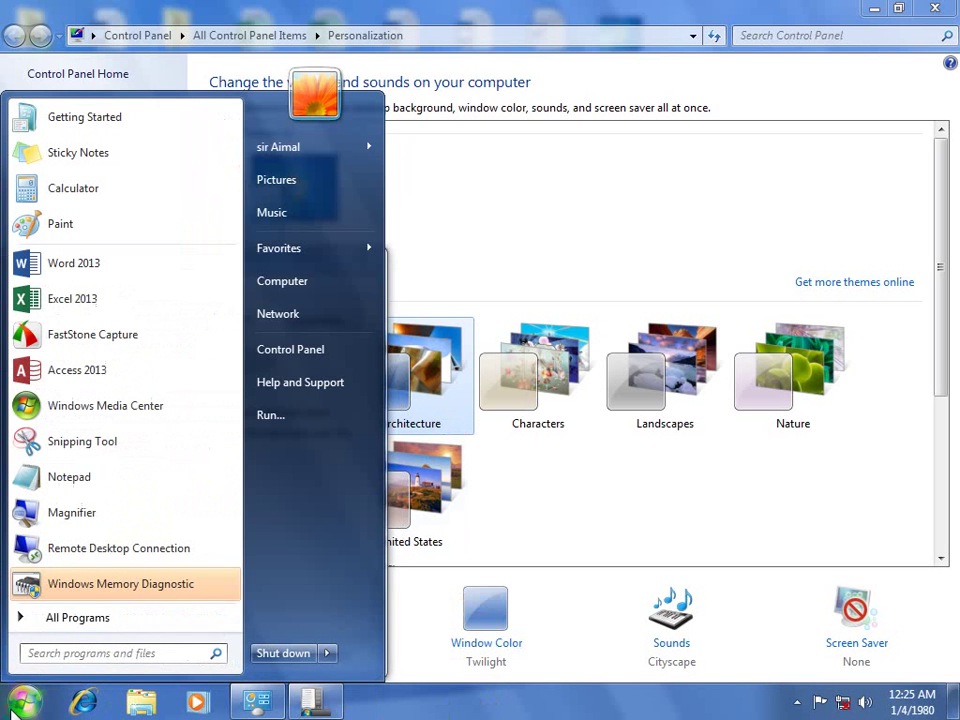
left_click(370, 147)
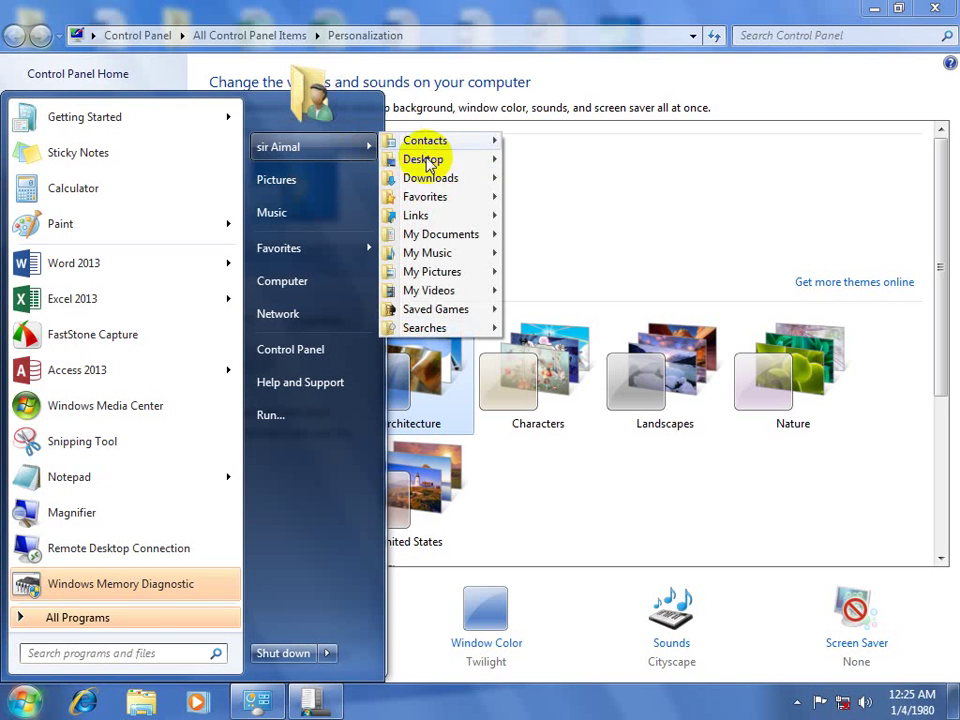
left_click(460, 708)
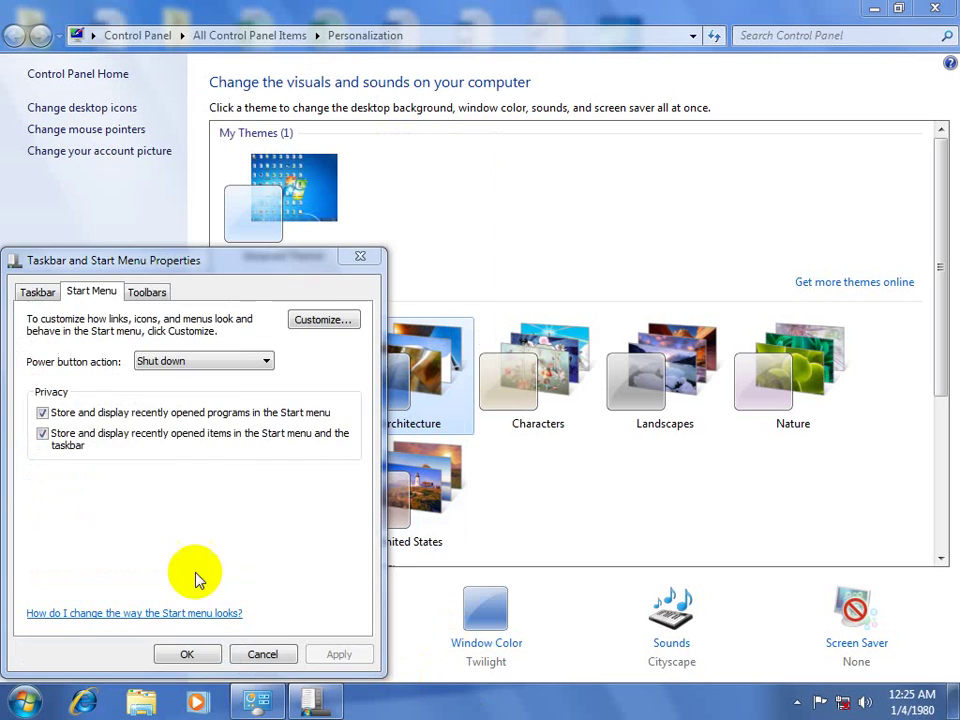
Step: Set Pictures to display as a menu in the Start menu customization, apply it, and view the Pictures submenu
left_click(320, 319)
left_click_drag(356, 377, 366, 450)
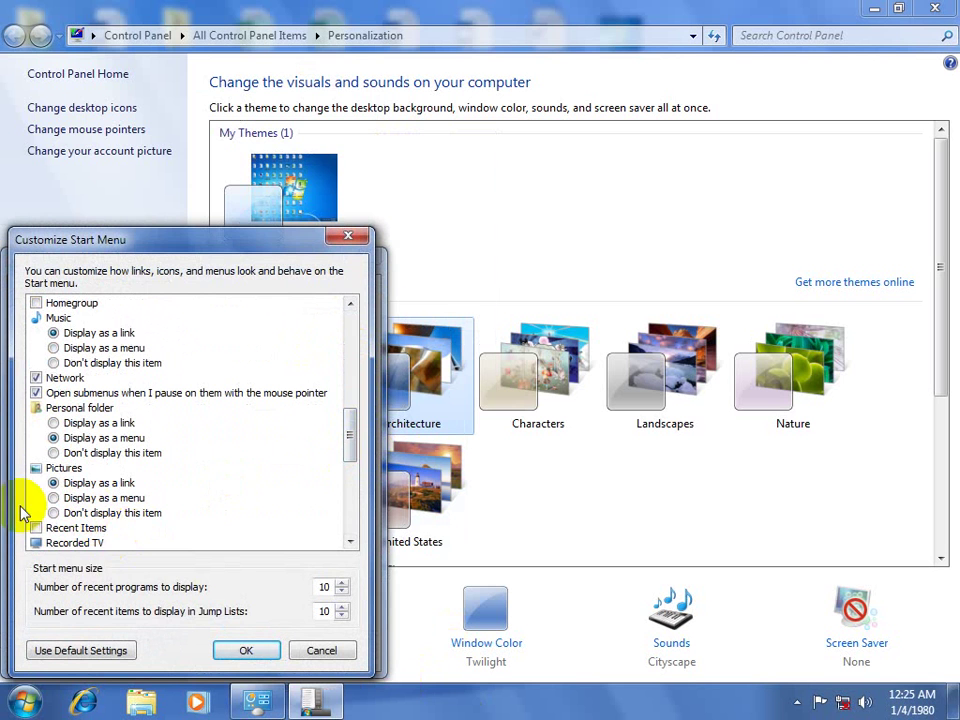
left_click(24, 702)
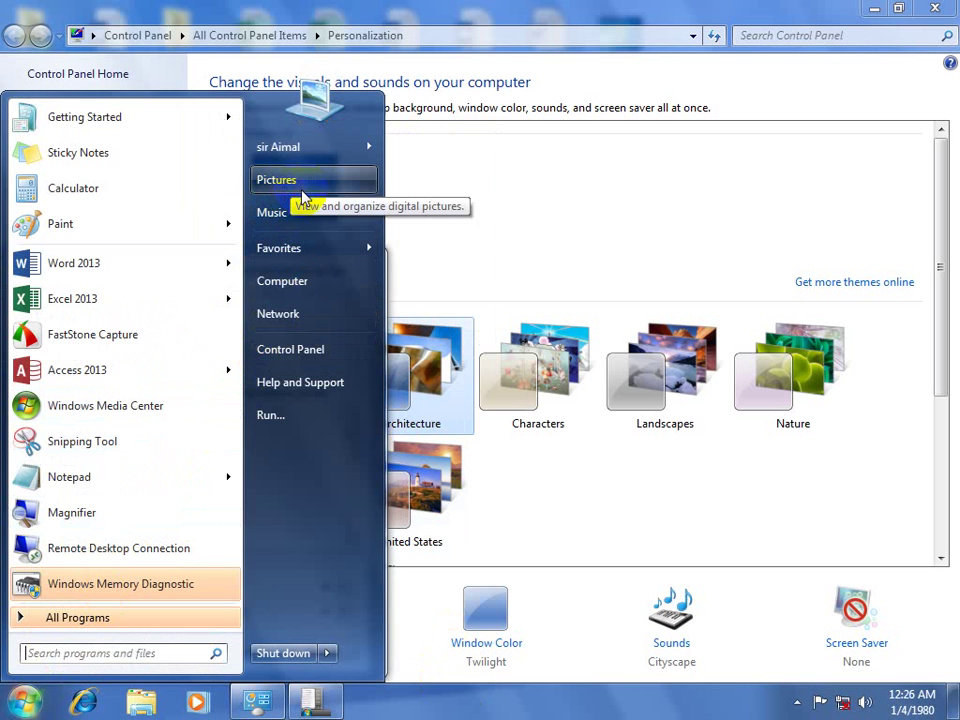
key("Escape")
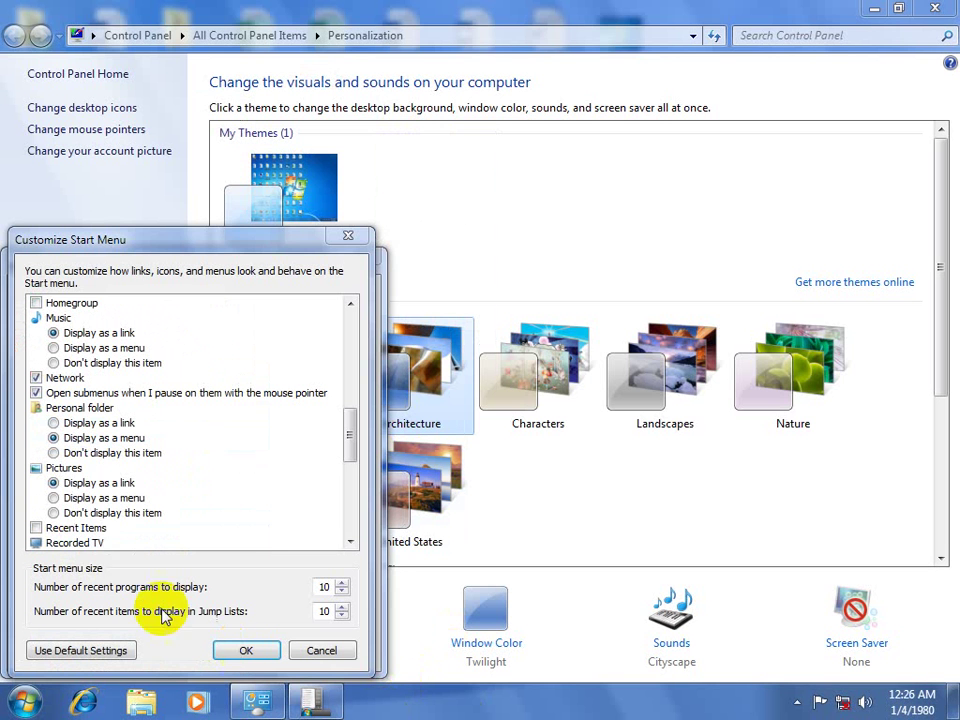
left_click(83, 498)
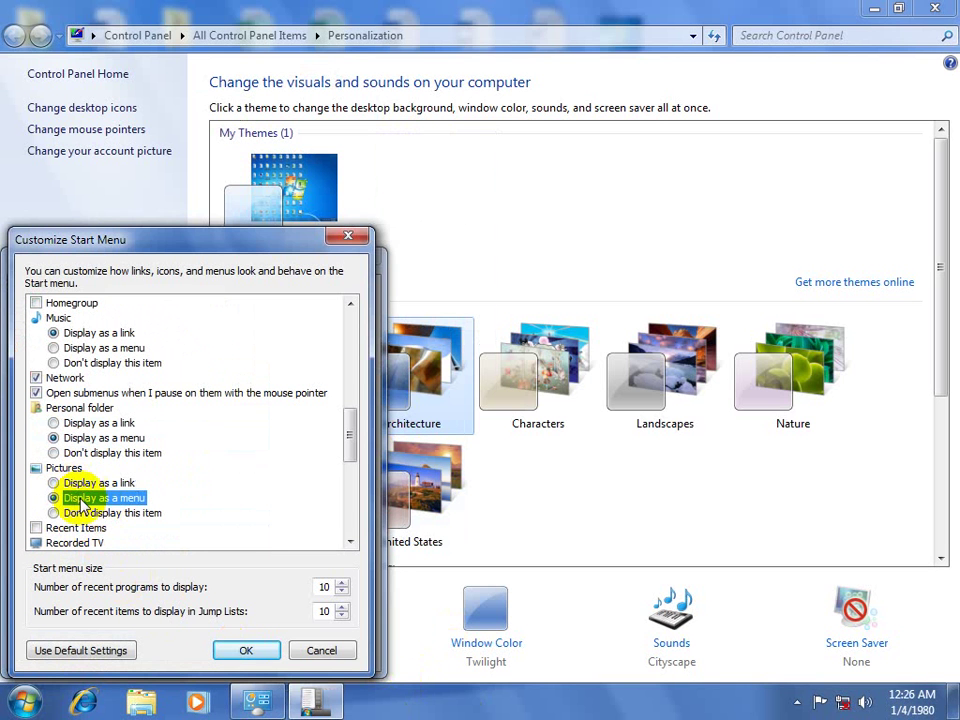
left_click(246, 651)
left_click(335, 652)
left_click(24, 698)
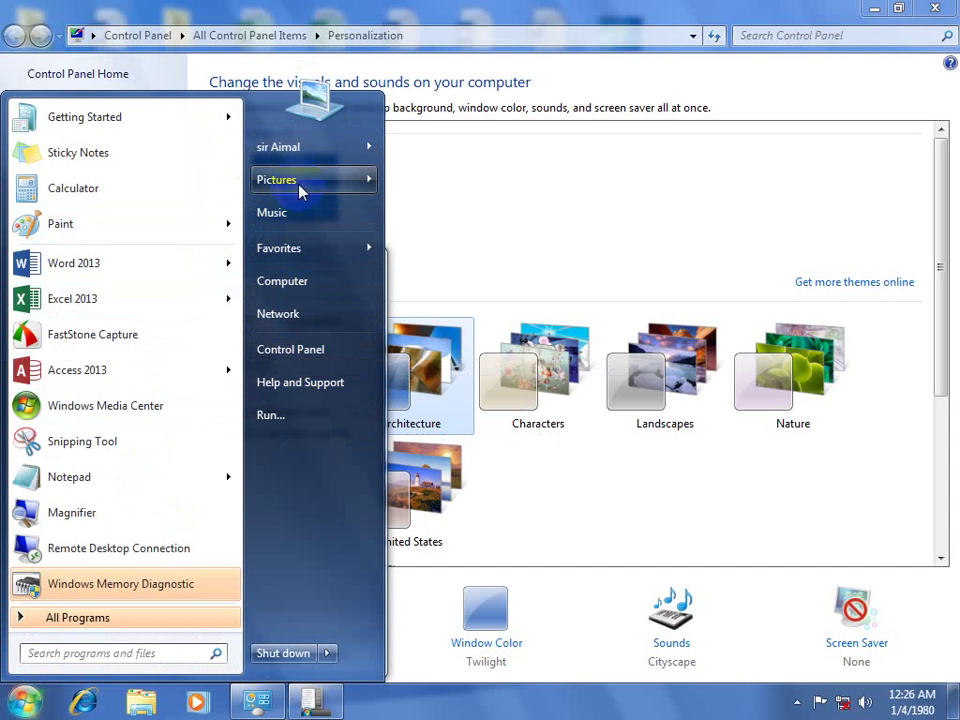
mouse_move(299, 195)
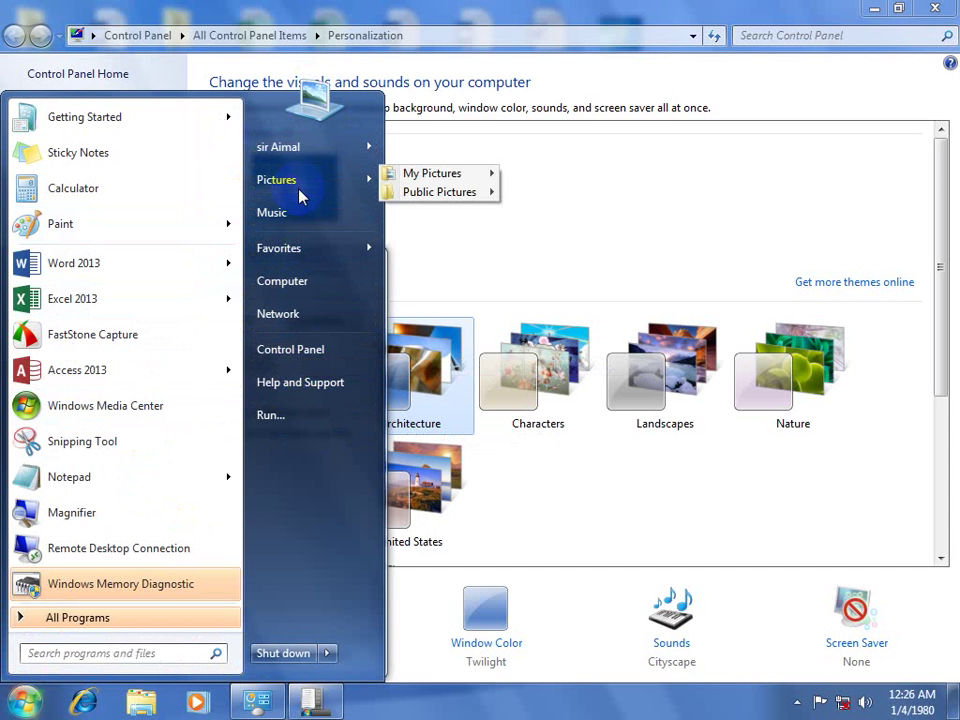
right_click(358, 589)
left_click(385, 600)
Step: Enable Recent Items in the Start menu customization, apply it, and view the Recent Items submenu
left_click(324, 320)
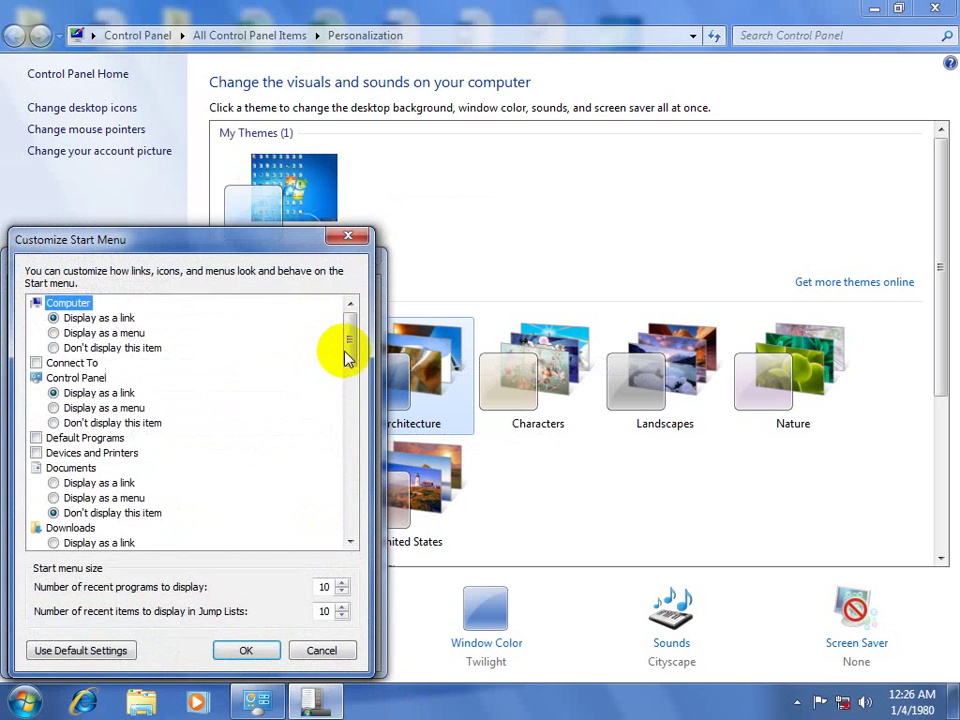
left_click_drag(345, 354, 354, 453)
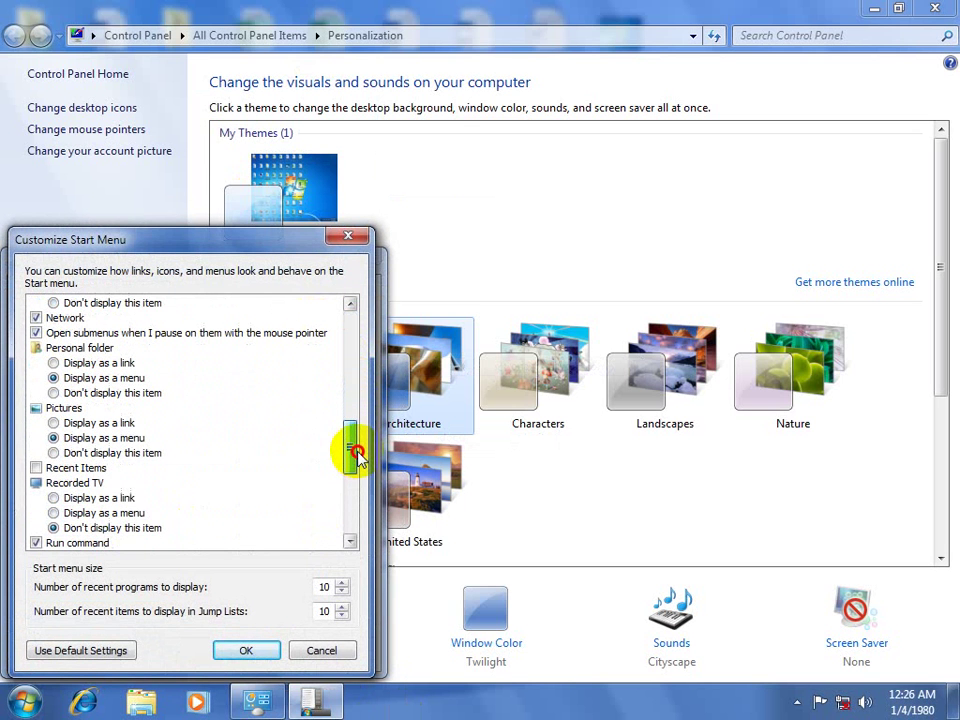
left_click(66, 470)
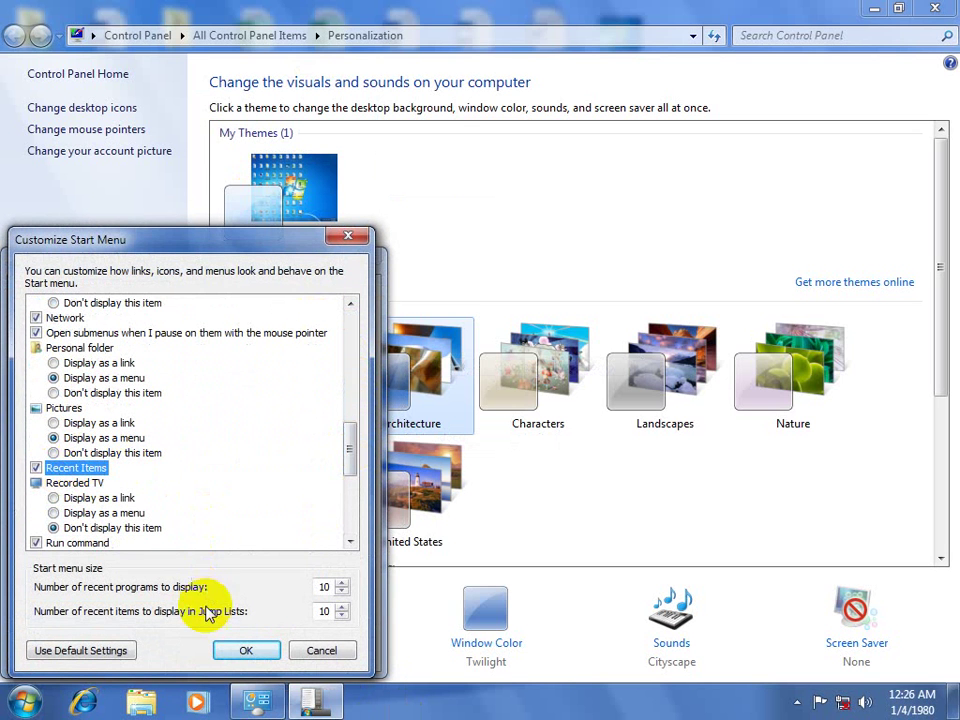
left_click(247, 651)
left_click(317, 652)
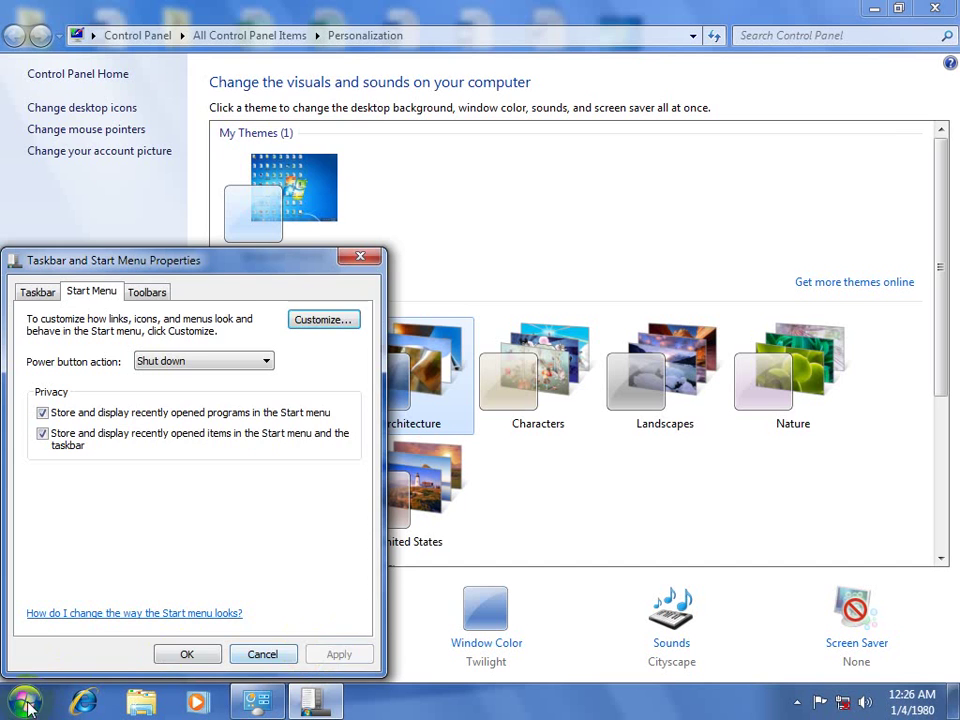
left_click(30, 703)
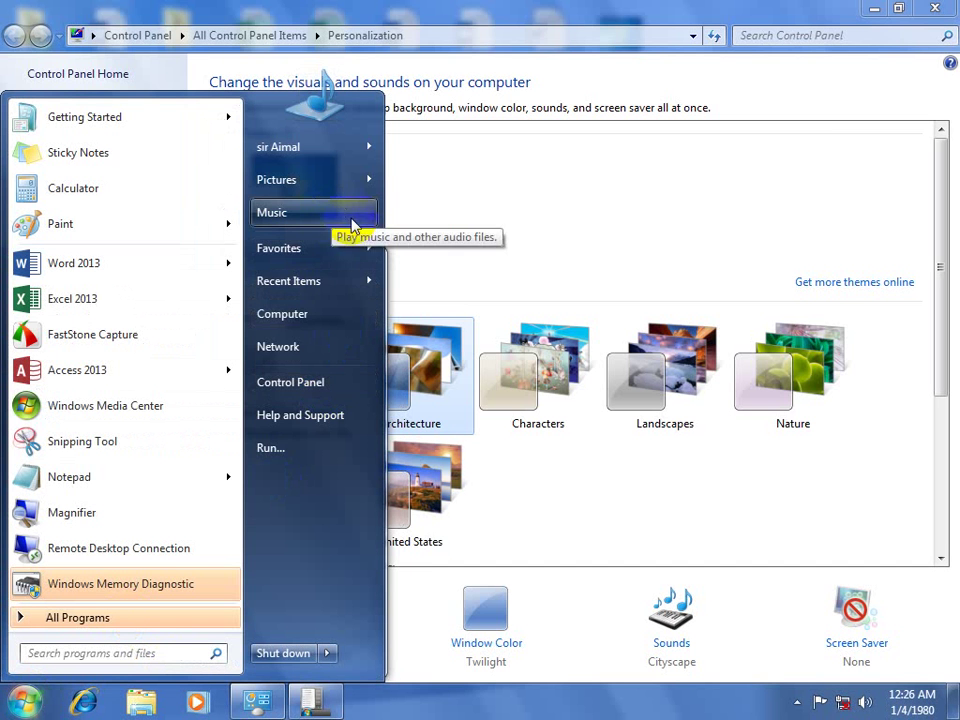
mouse_move(358, 285)
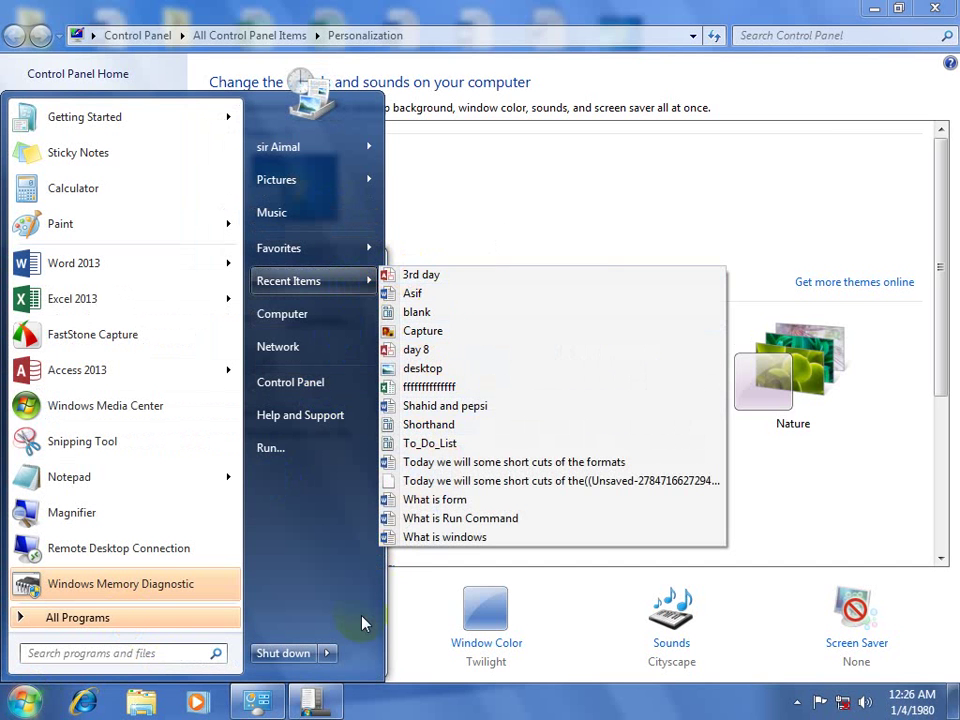
left_click(402, 712)
Step: Set Recorded TV to display as a link in the Start menu customization and apply the change
left_click(326, 320)
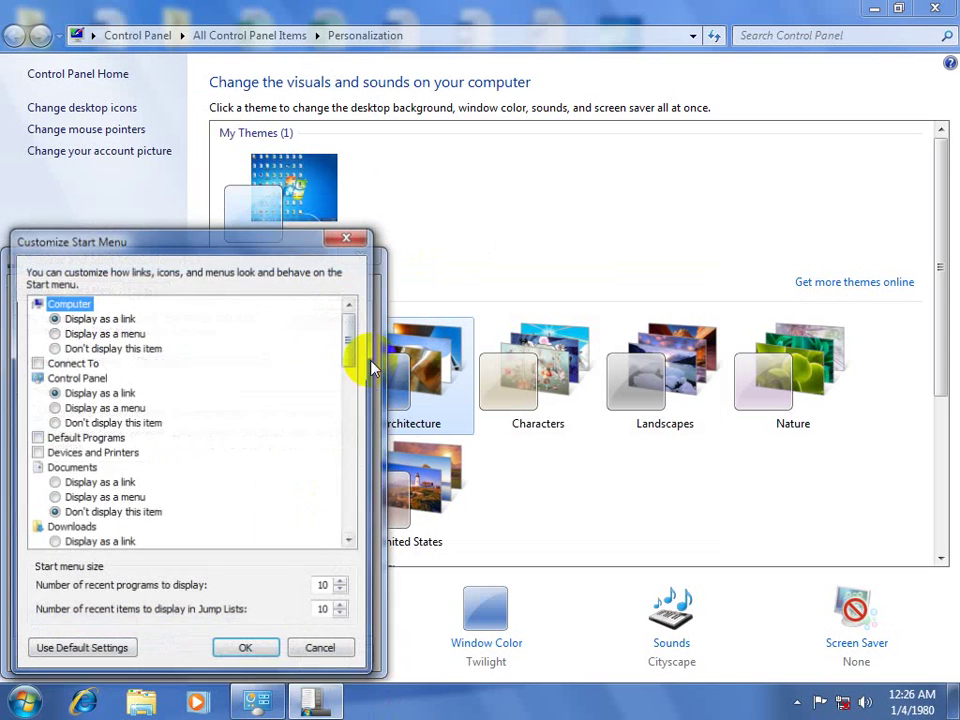
left_click_drag(354, 354, 352, 445)
left_click_drag(352, 470, 353, 476)
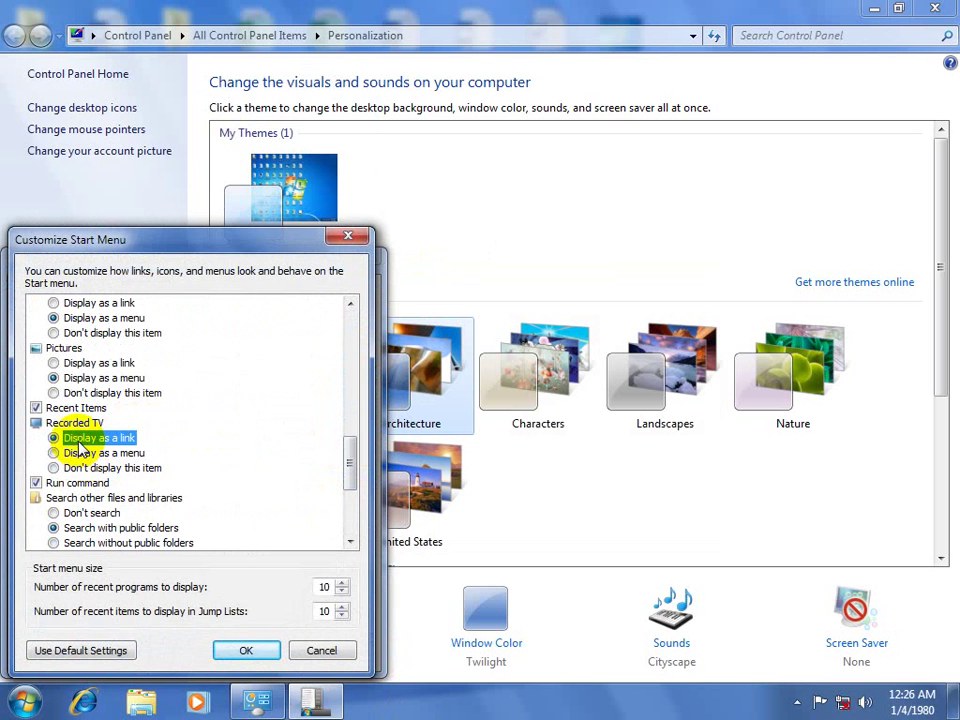
left_click(244, 649)
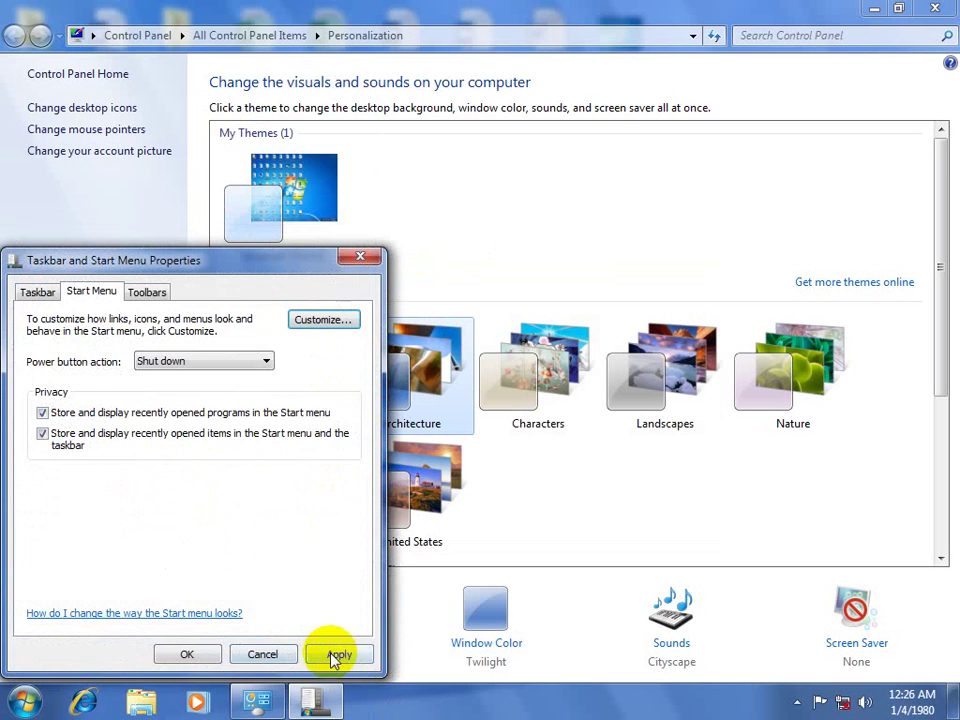
left_click(335, 655)
Step: Open the Recorded TV library from the Start menu and open the Landscapes recording in its Sample Media folder
left_click(22, 700)
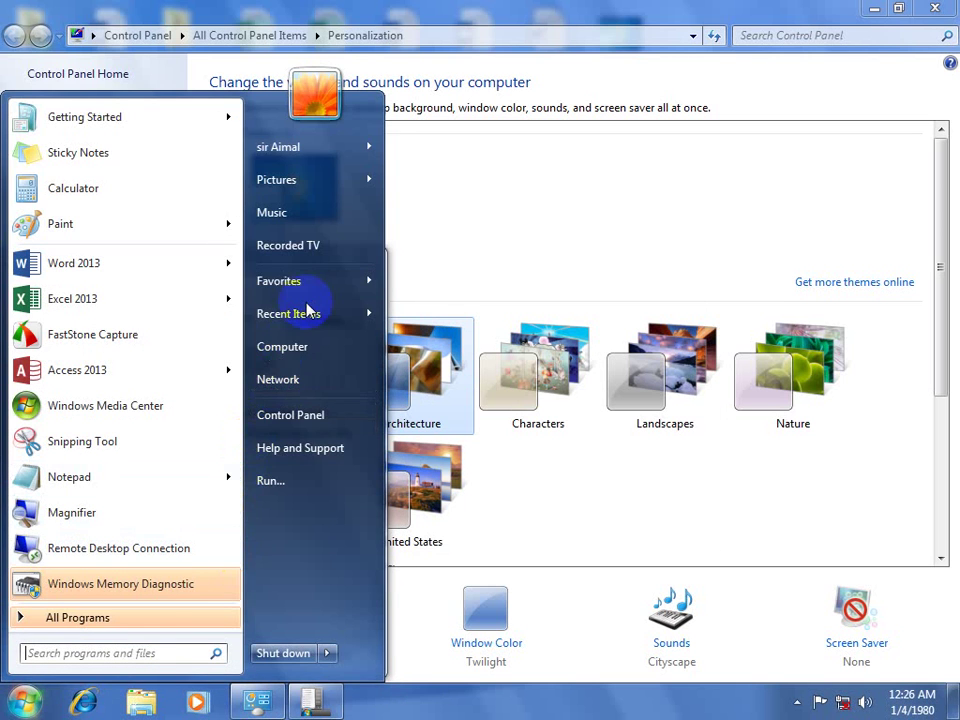
left_click(317, 248)
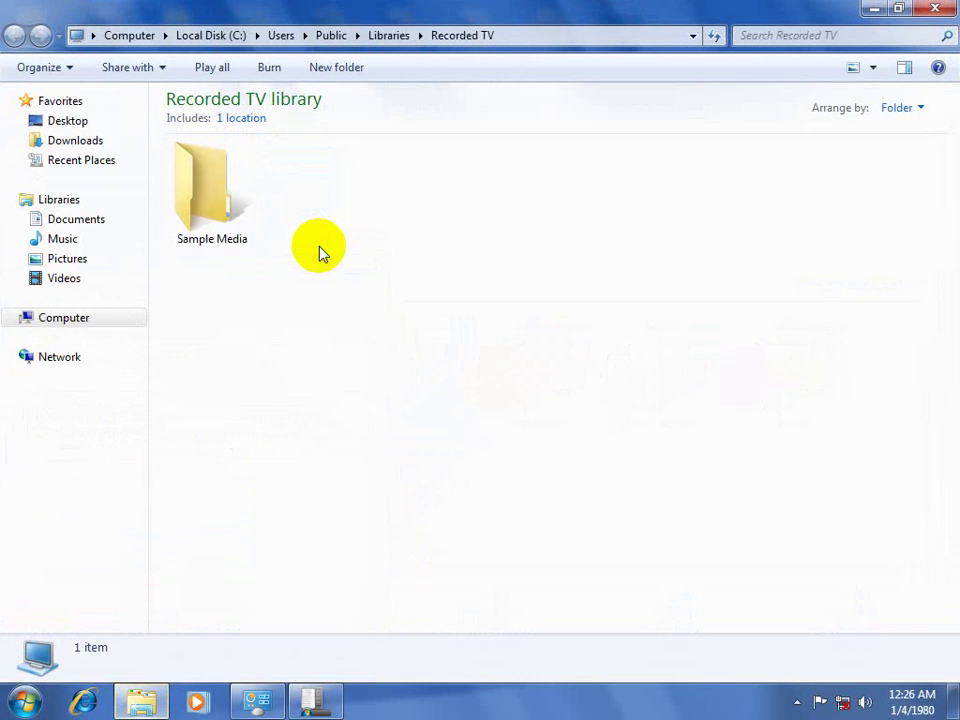
double_click(203, 195)
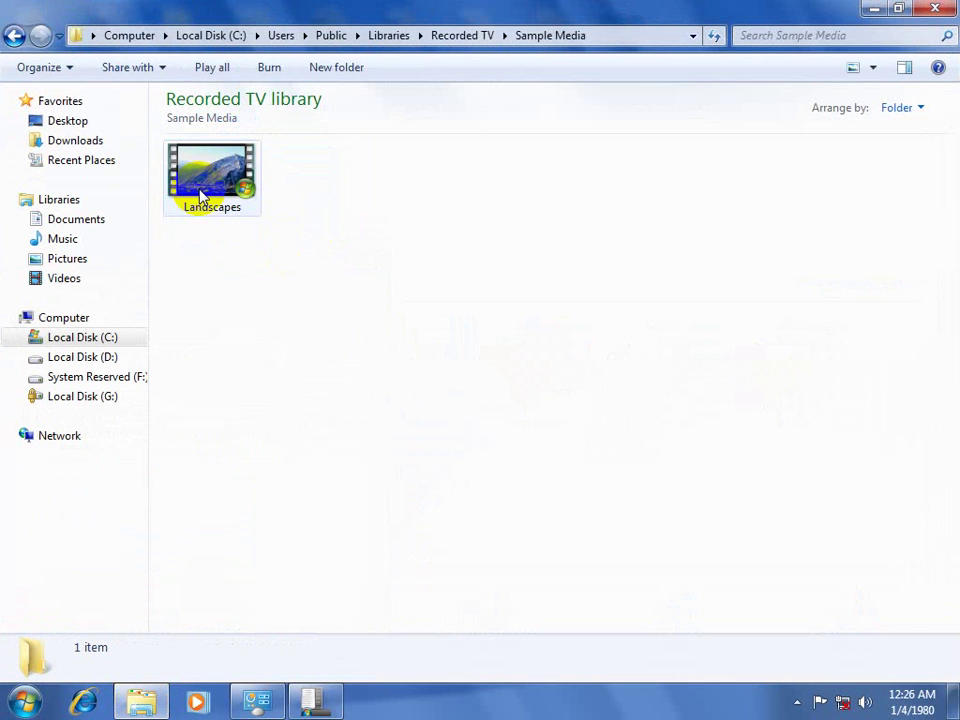
left_click(210, 188)
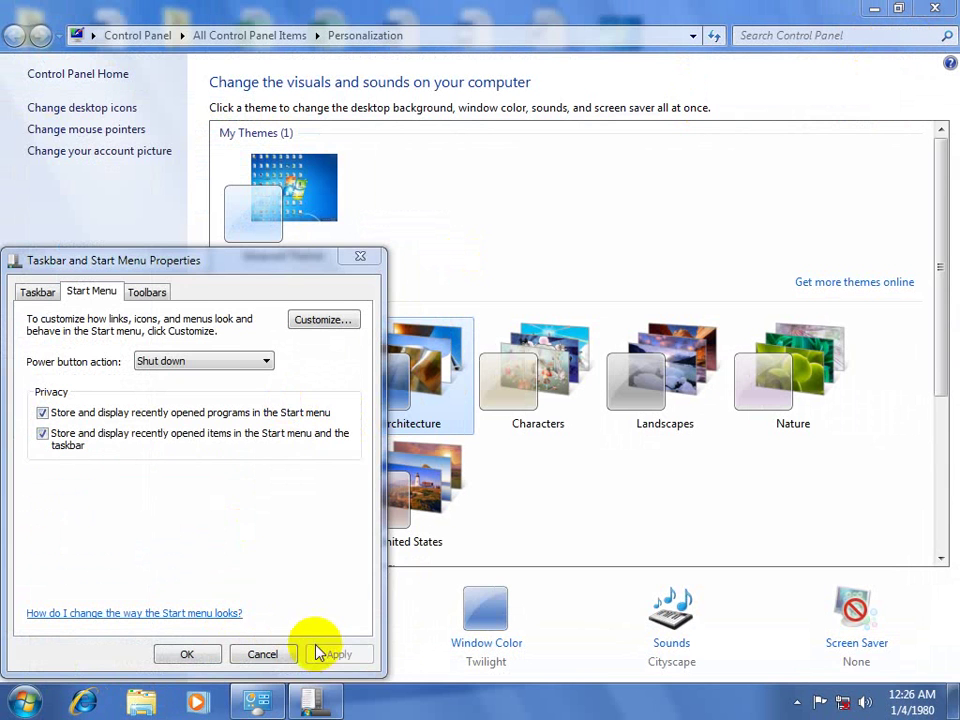
Step: Close Windows Media Center, disable the Run command in the Start menu customization, save it, and view the Start menu
left_click(334, 319)
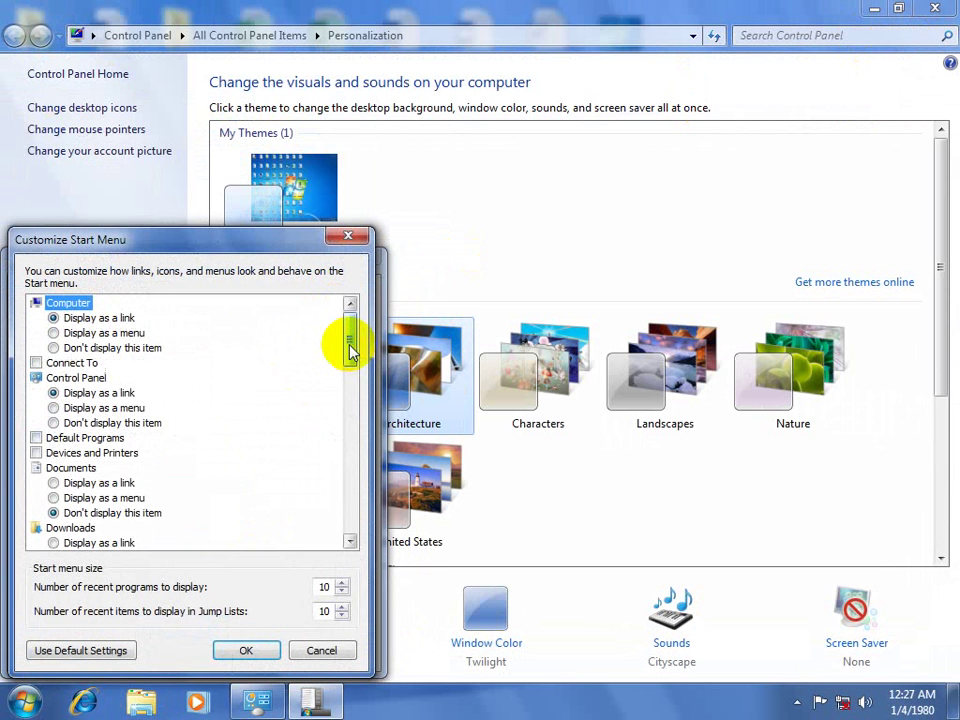
left_click_drag(349, 343, 352, 475)
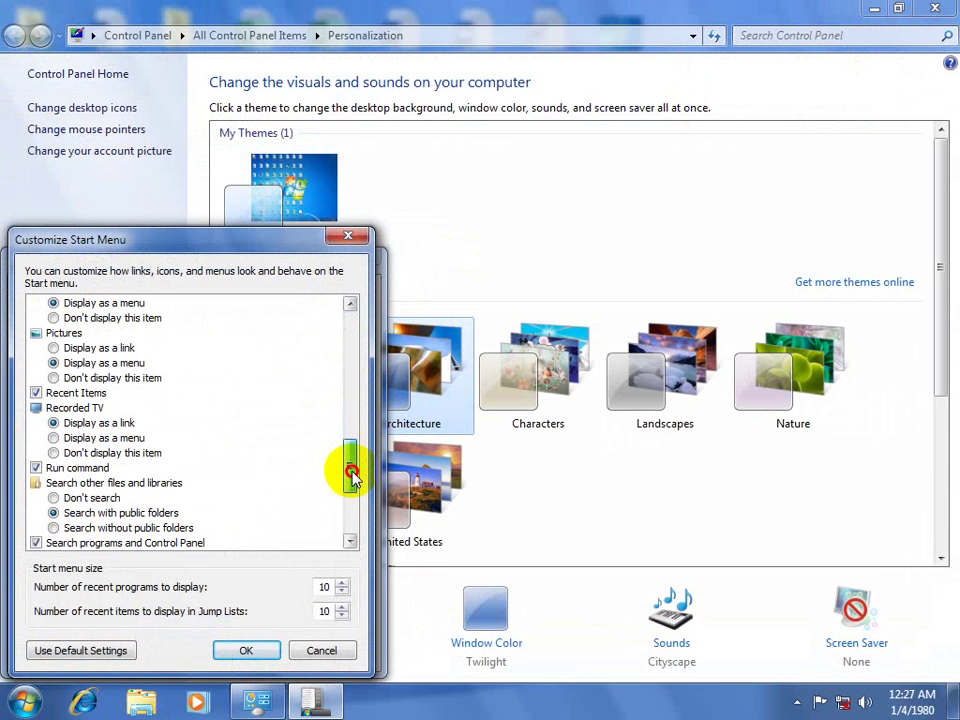
left_click(22, 702)
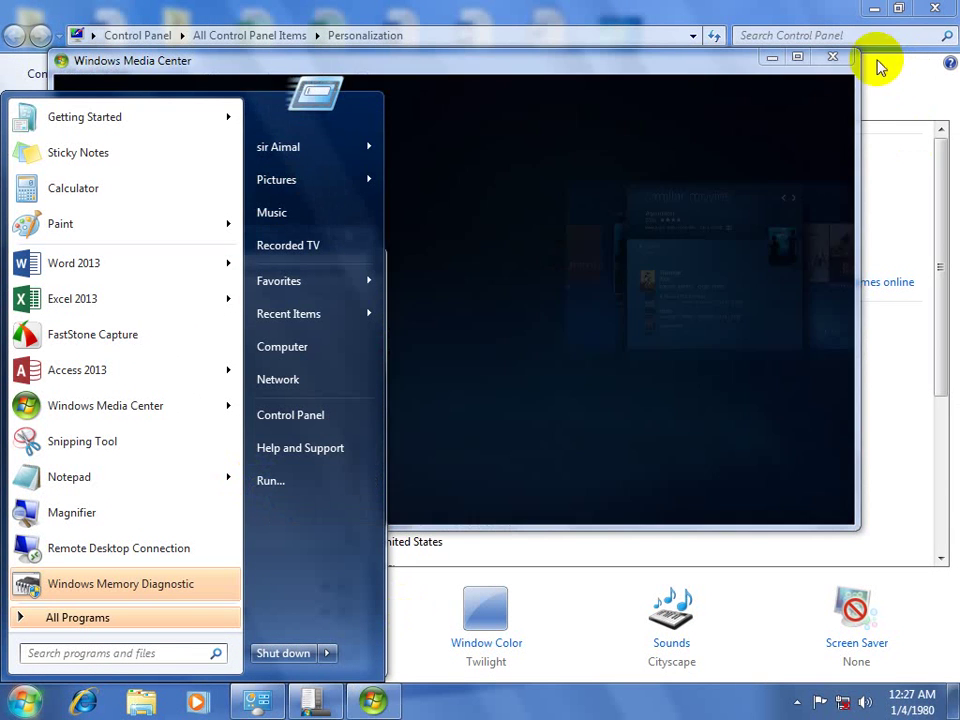
left_click(836, 56)
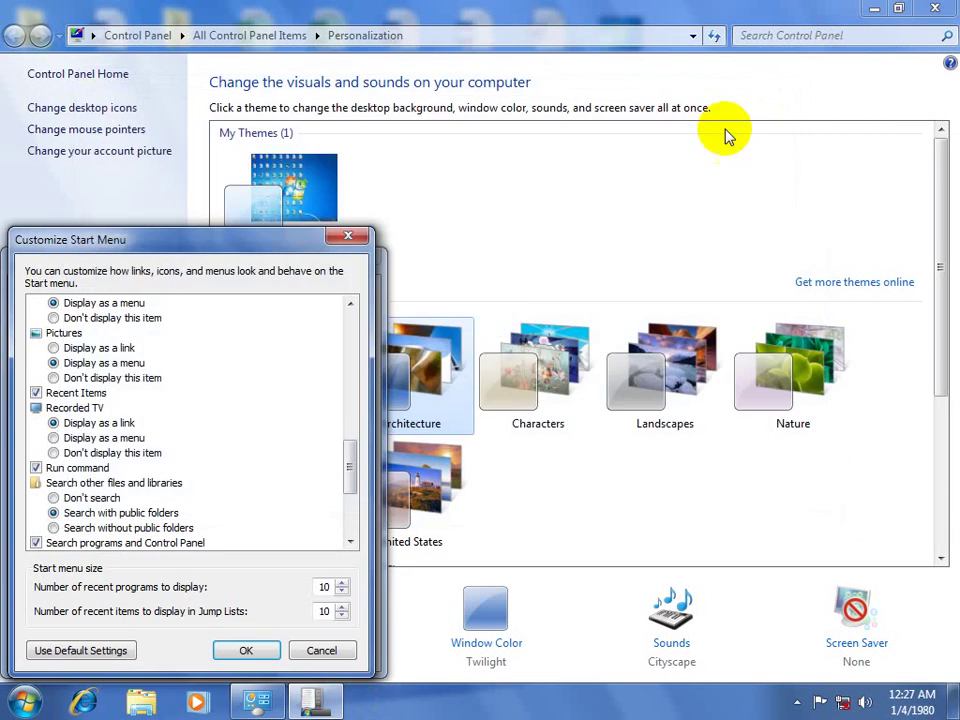
left_click(36, 467)
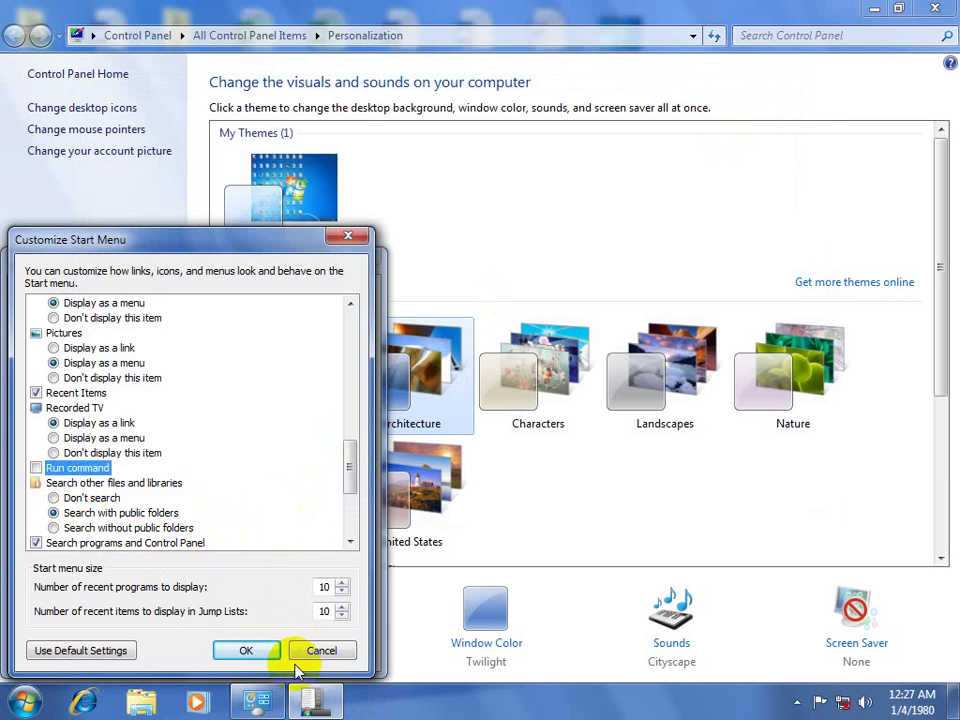
left_click(262, 650)
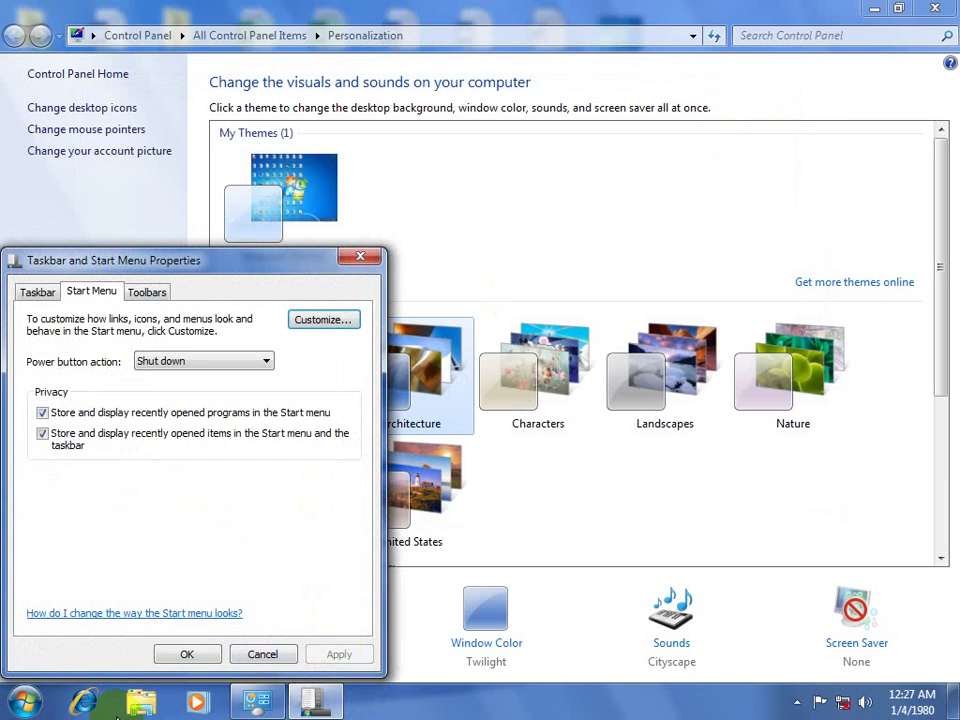
left_click(22, 700)
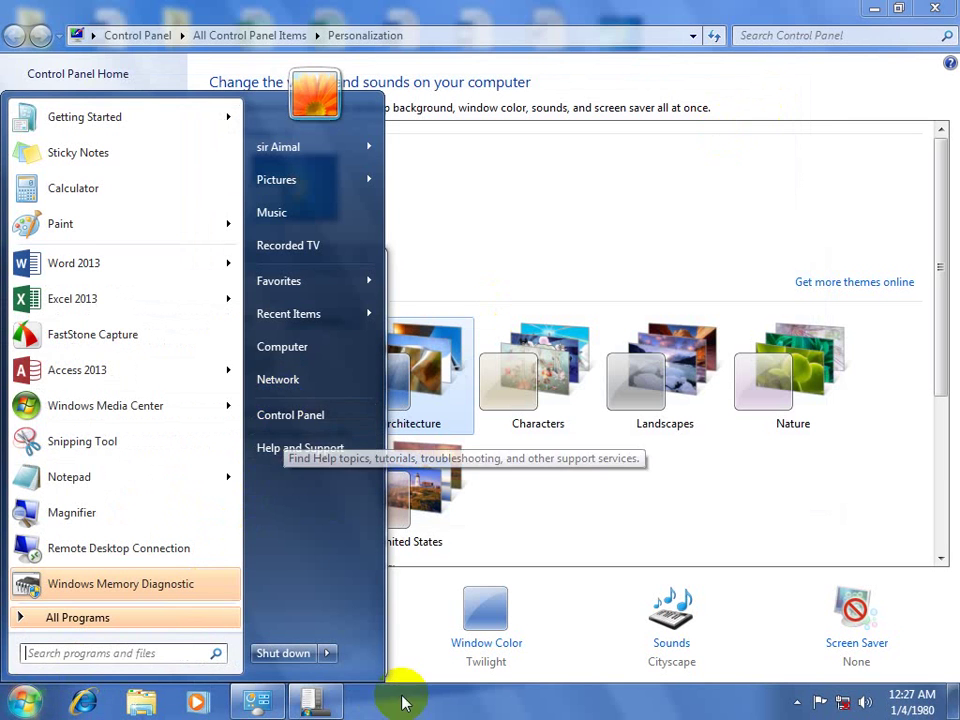
Step: Enable the Run command in the Start menu customization options
left_click(357, 544)
left_click(330, 322)
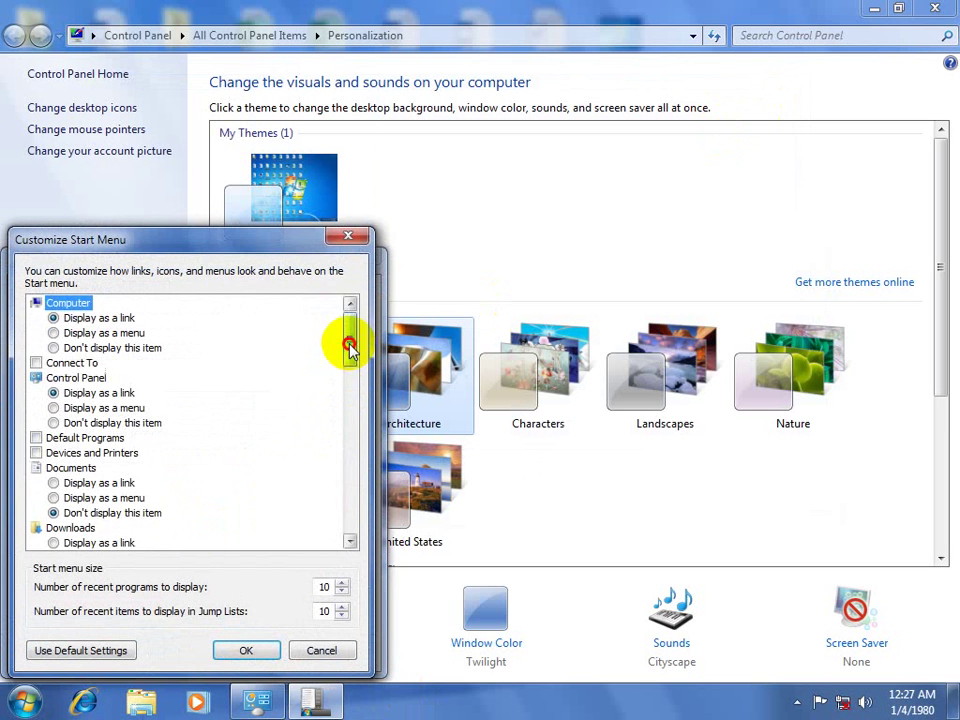
left_click_drag(349, 345, 354, 456)
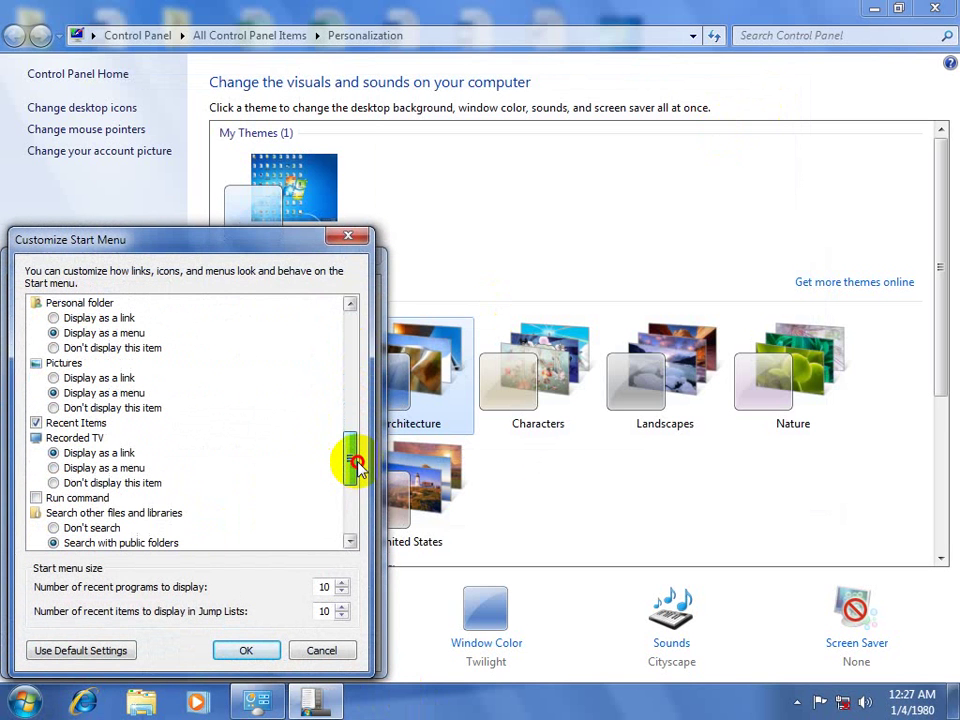
left_click(80, 497)
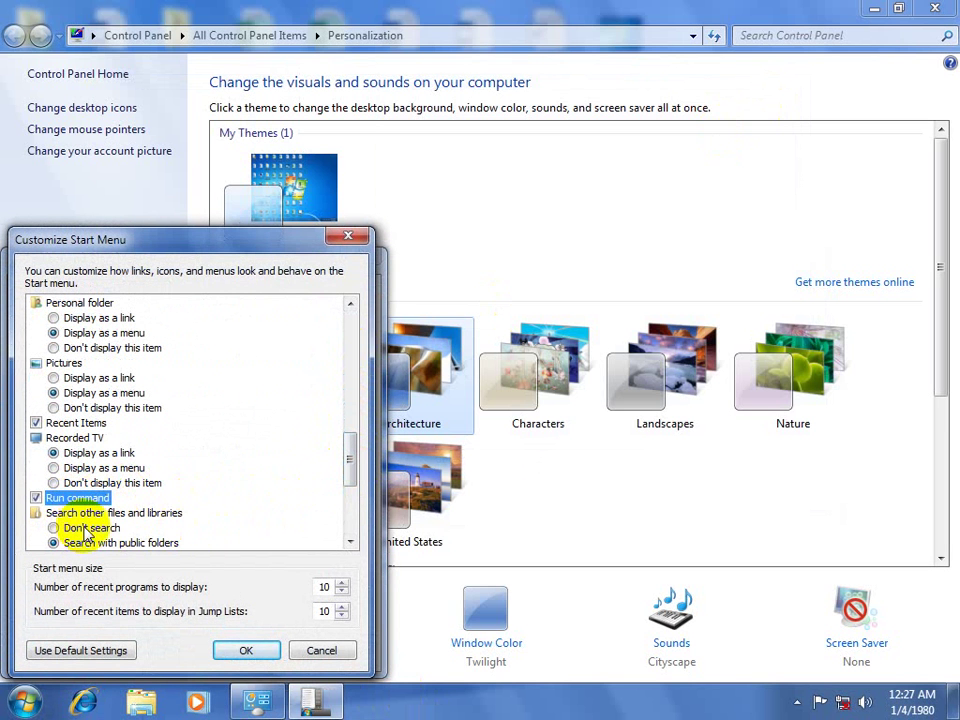
Step: Try Search without public folders, restore Search with public folders, and highlight the Search programs and Control Panel option
left_click_drag(350, 472, 355, 480)
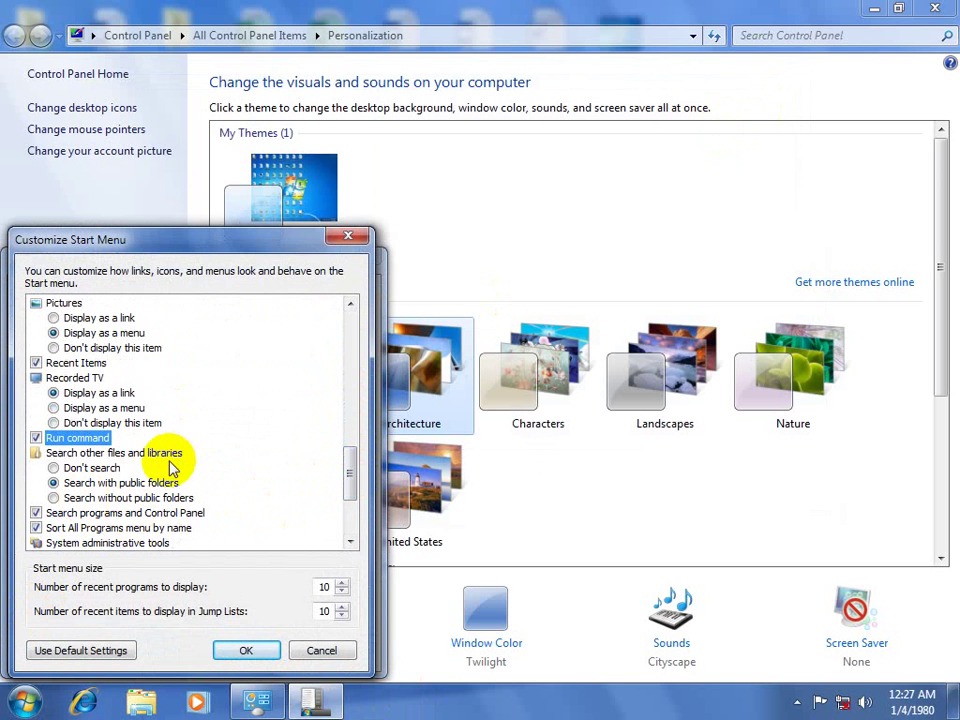
left_click(86, 498)
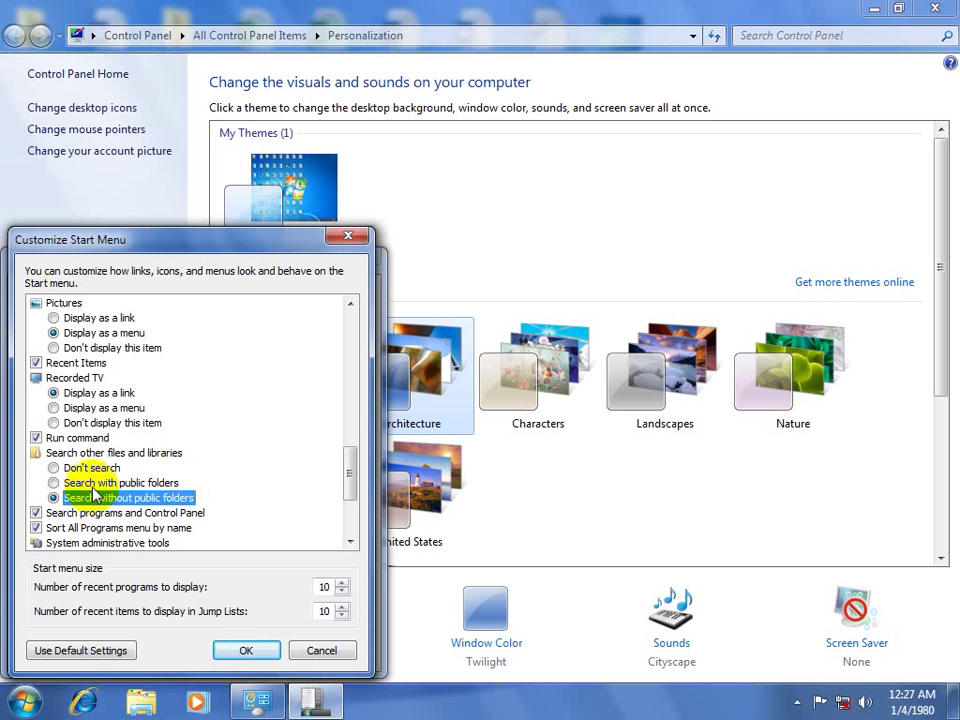
left_click(92, 484)
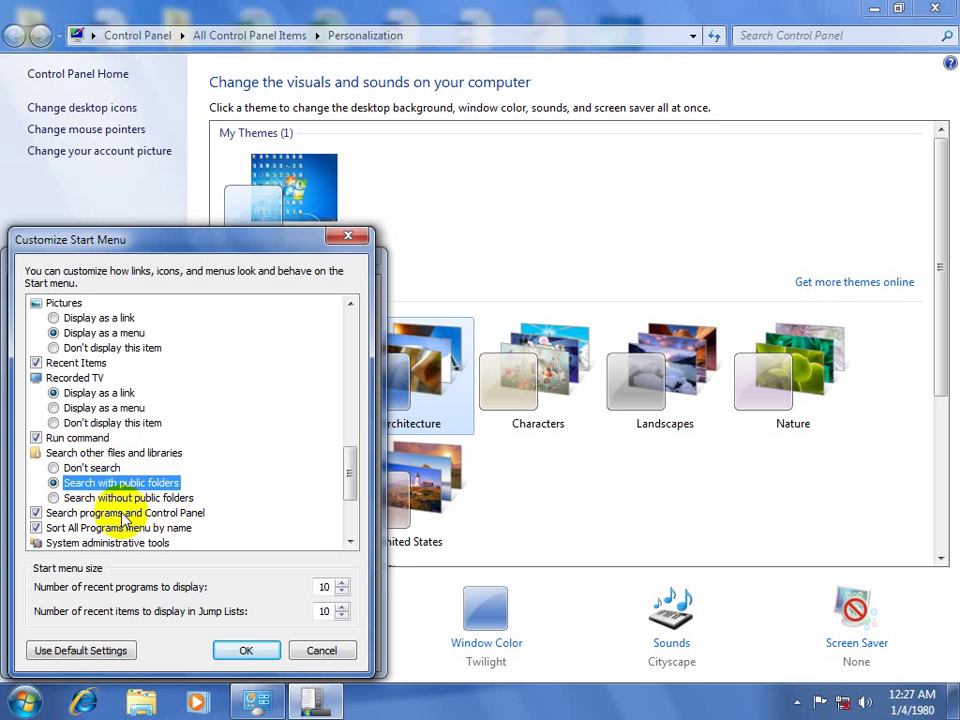
left_click_drag(349, 480, 349, 521)
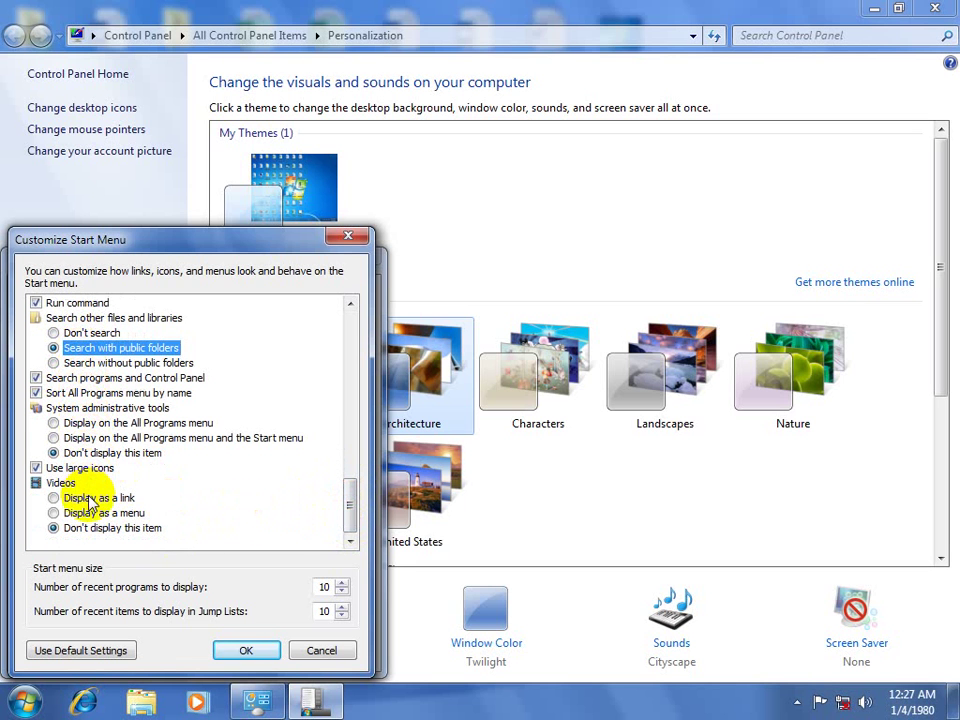
left_click(61, 380)
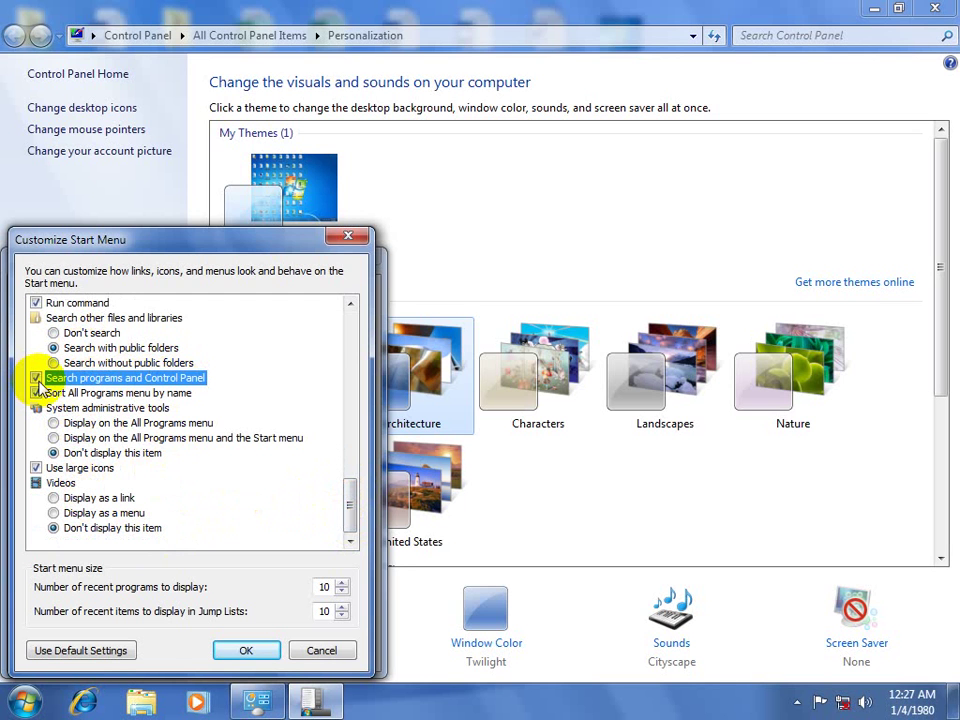
Step: Open Help and Support from the Start menu, search it for "control", and close the help window
left_click(799, 36)
left_click(40, 707)
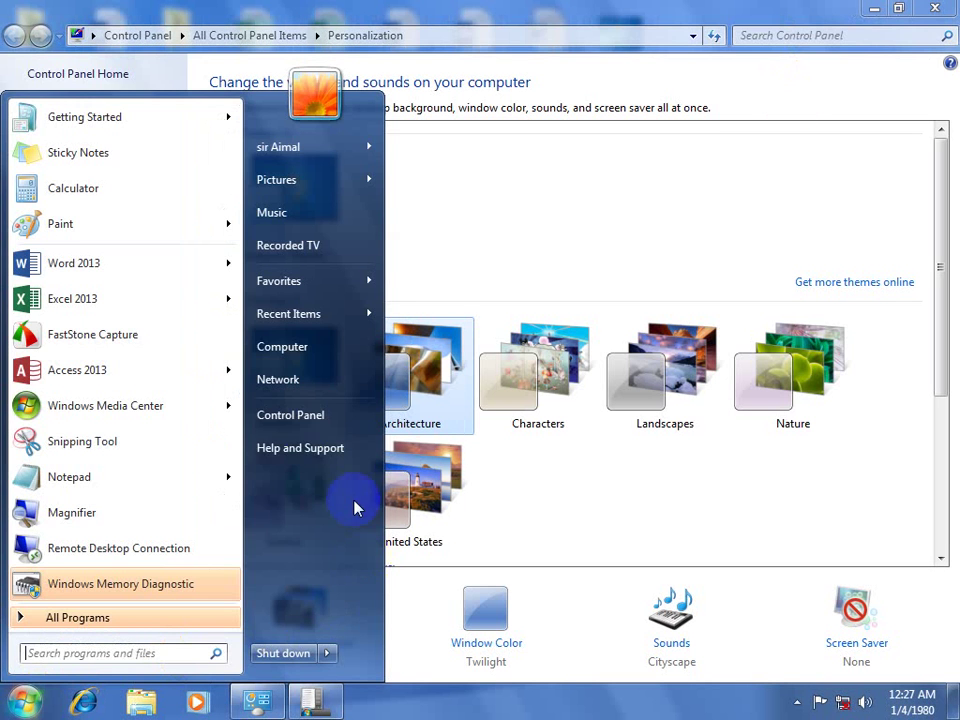
left_click(287, 450)
left_click(390, 403)
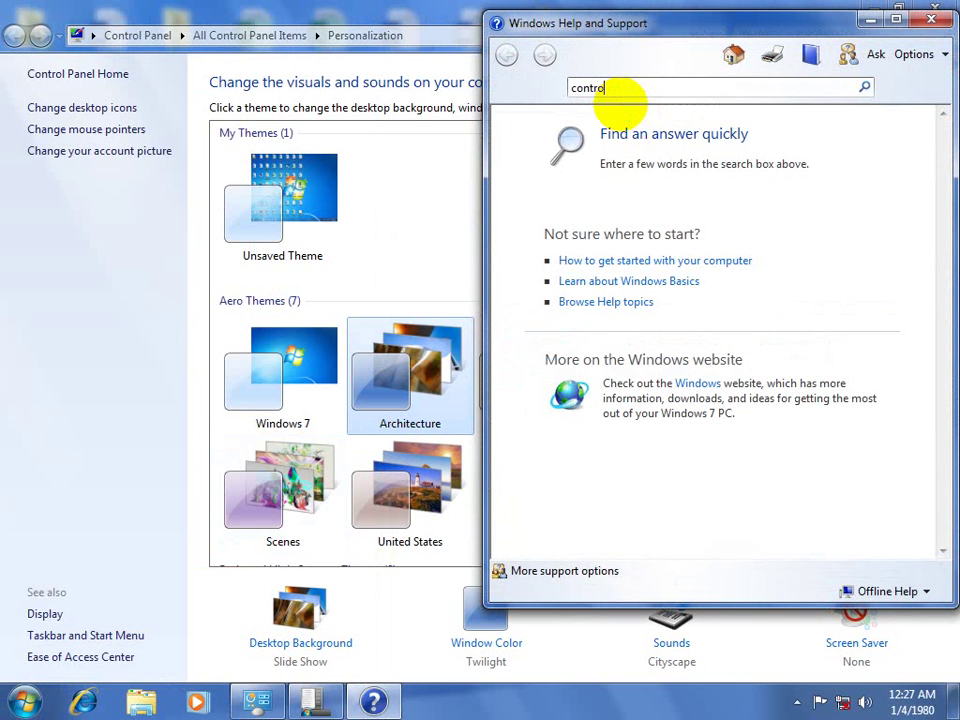
key("Return")
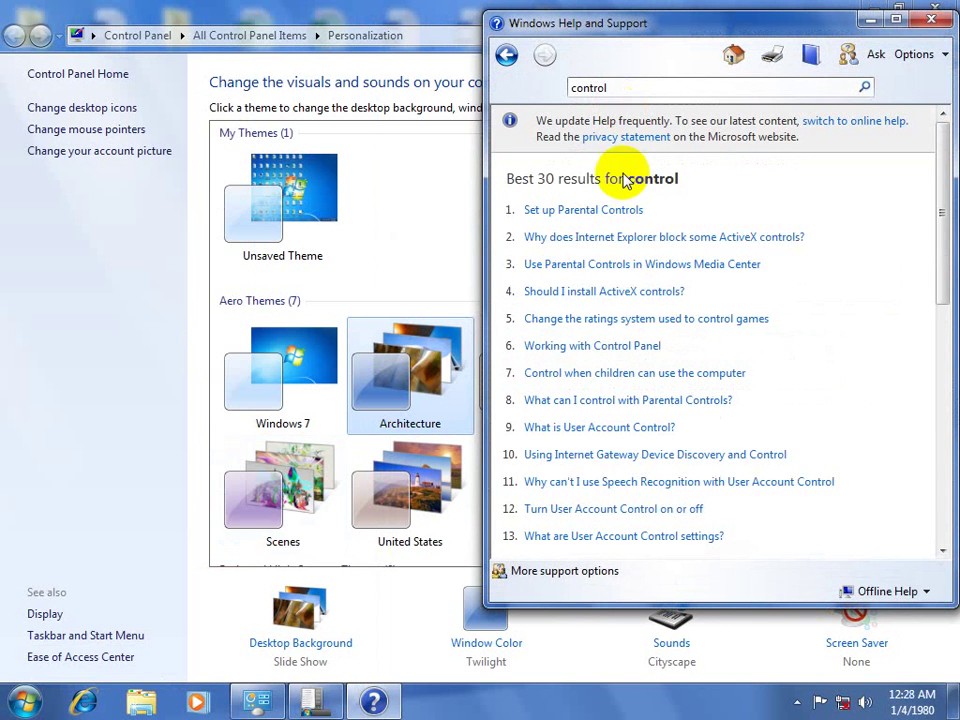
left_click(930, 20)
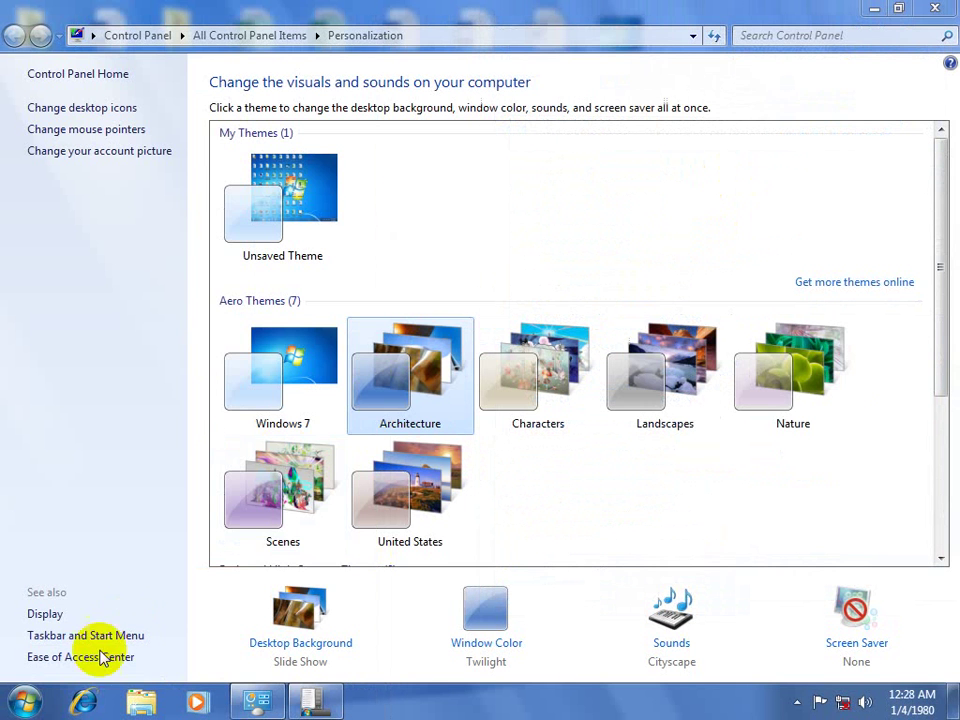
Step: View the All Programs list in the Start menu and close the menu
key("super")
left_click(139, 612)
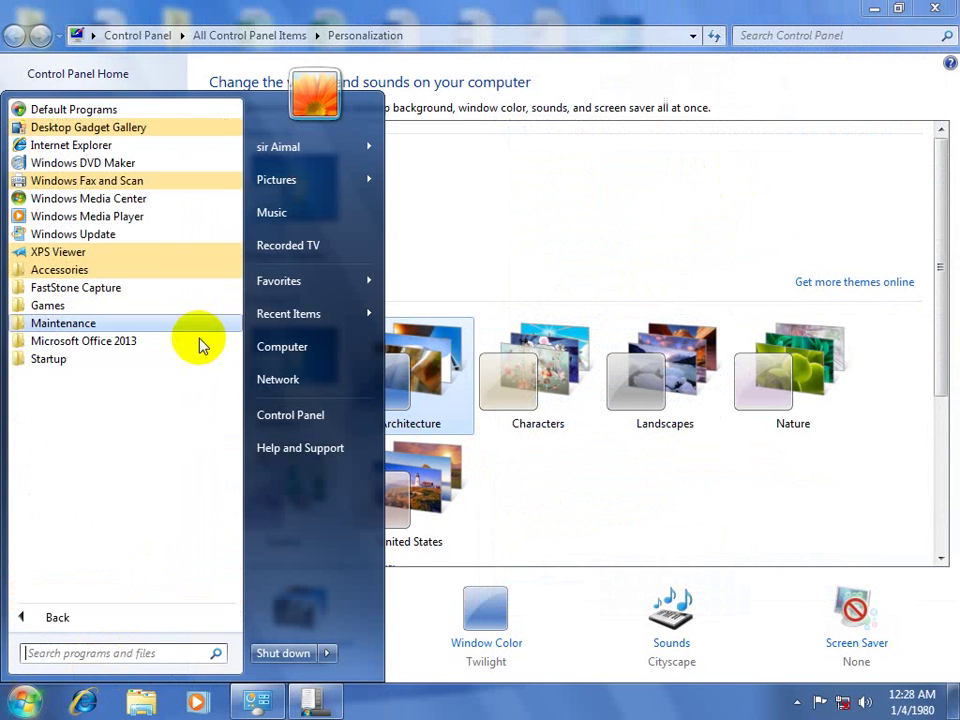
left_click(440, 705)
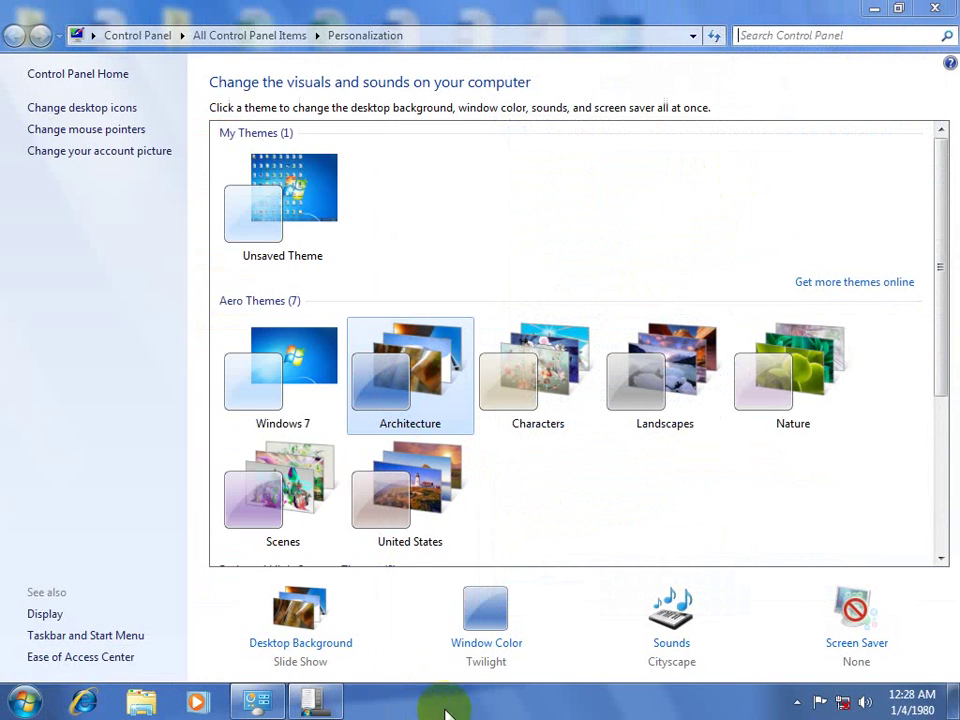
Step: Locate the Jump Lists item count in the customization options and examine the Start menu's recent files for Word, Excel, Access and Notepad
left_click(96, 636)
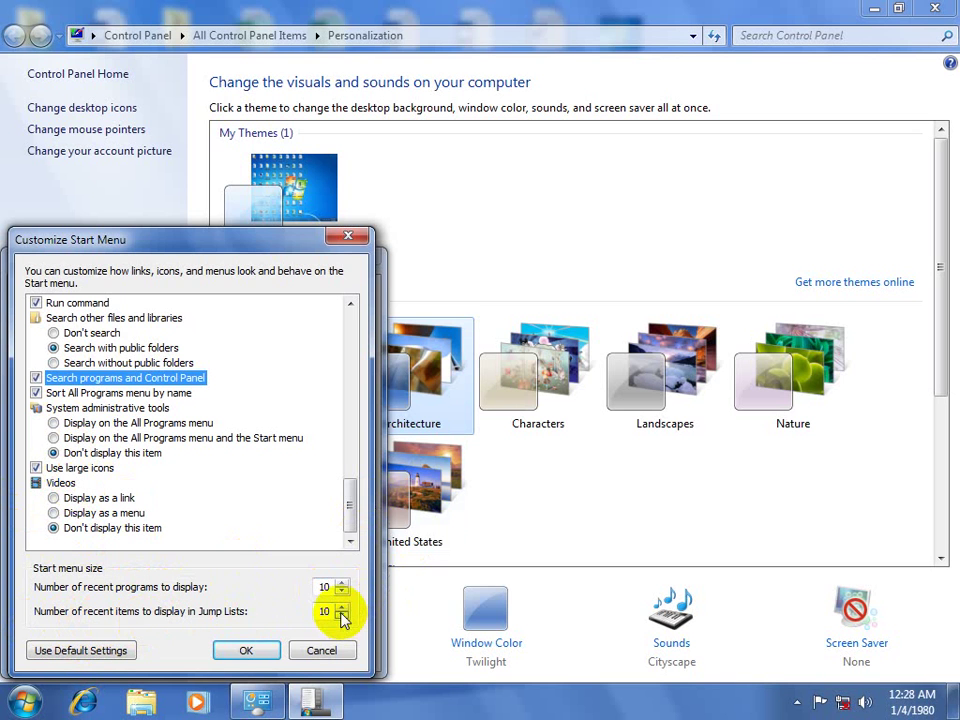
left_click_drag(332, 607, 294, 608)
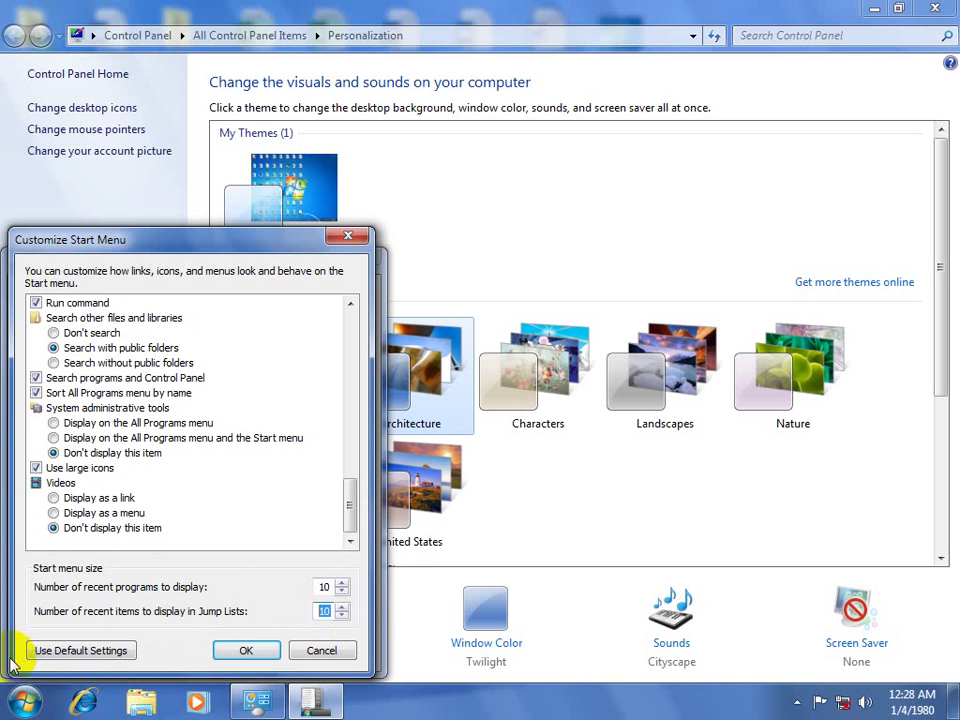
left_click(27, 700)
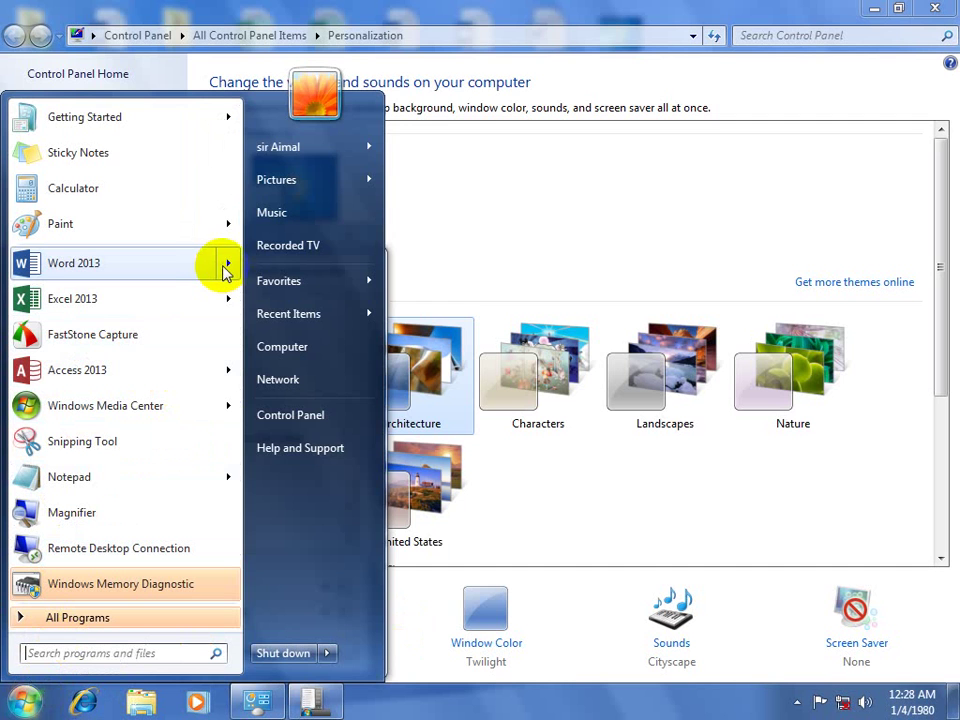
mouse_move(228, 270)
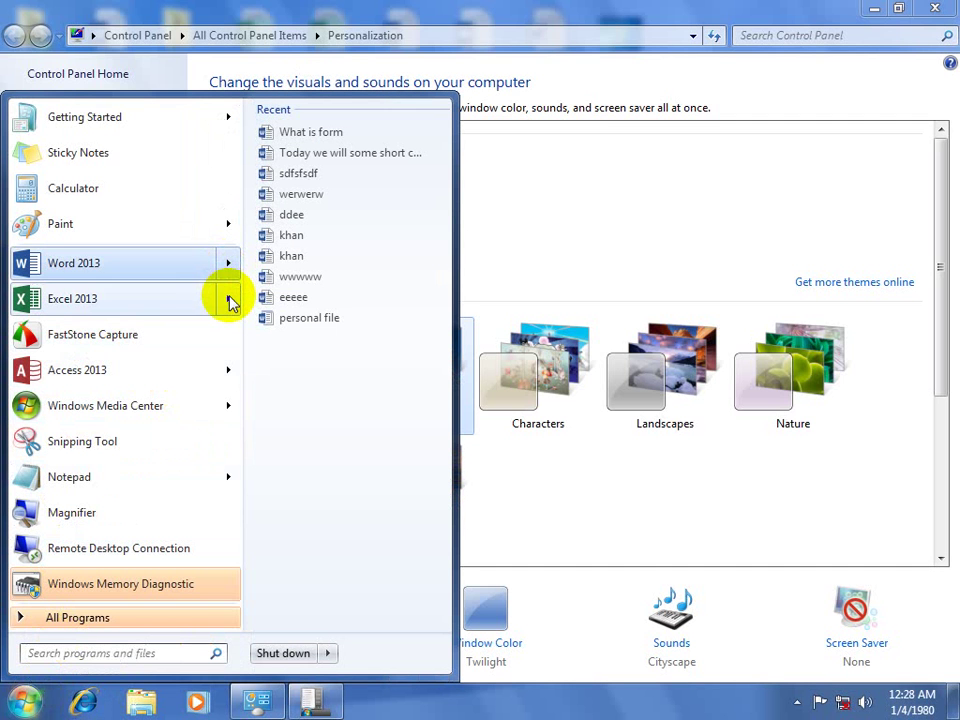
mouse_move(230, 302)
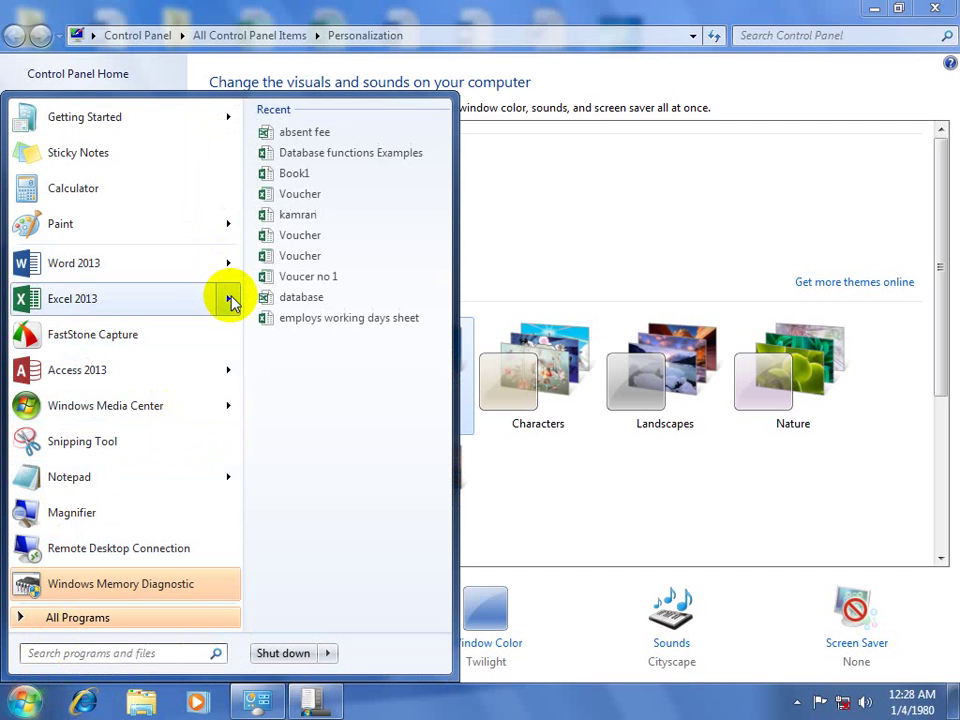
left_click(232, 375)
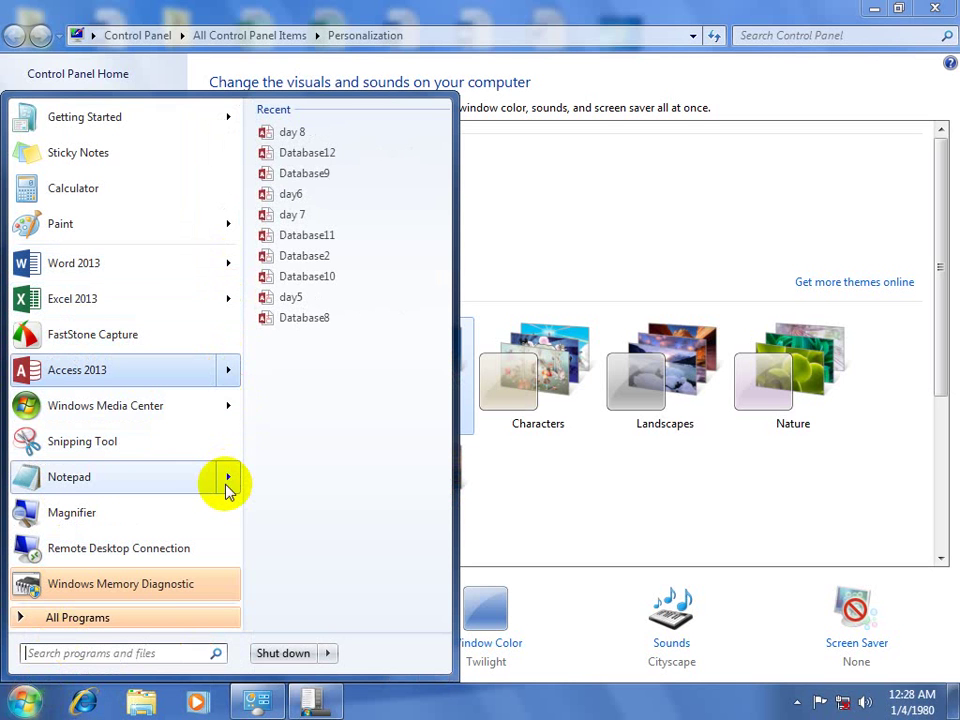
mouse_move(228, 484)
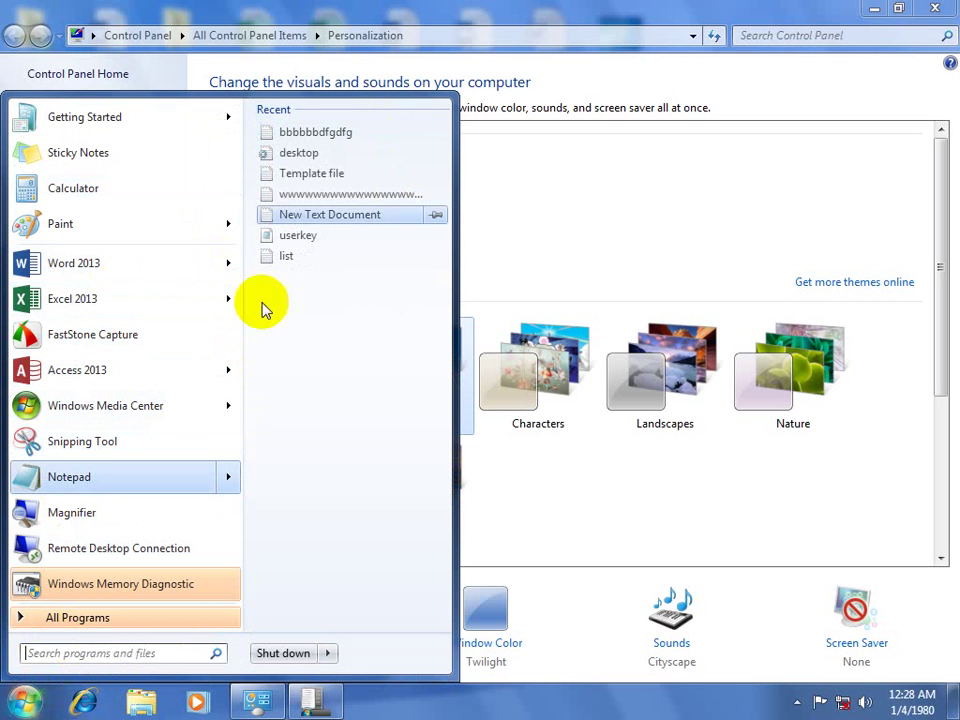
mouse_move(236, 268)
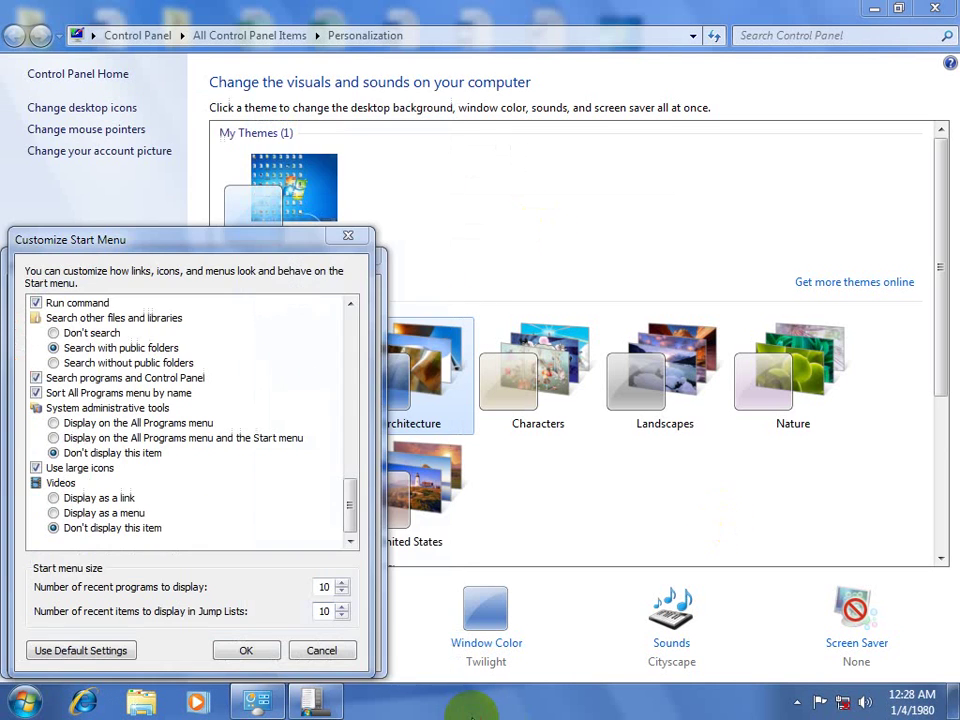
Step: Set the number of recent items in Jump Lists to 5, apply it, and view Word 2013's recent files in the Start menu
left_click(341, 616)
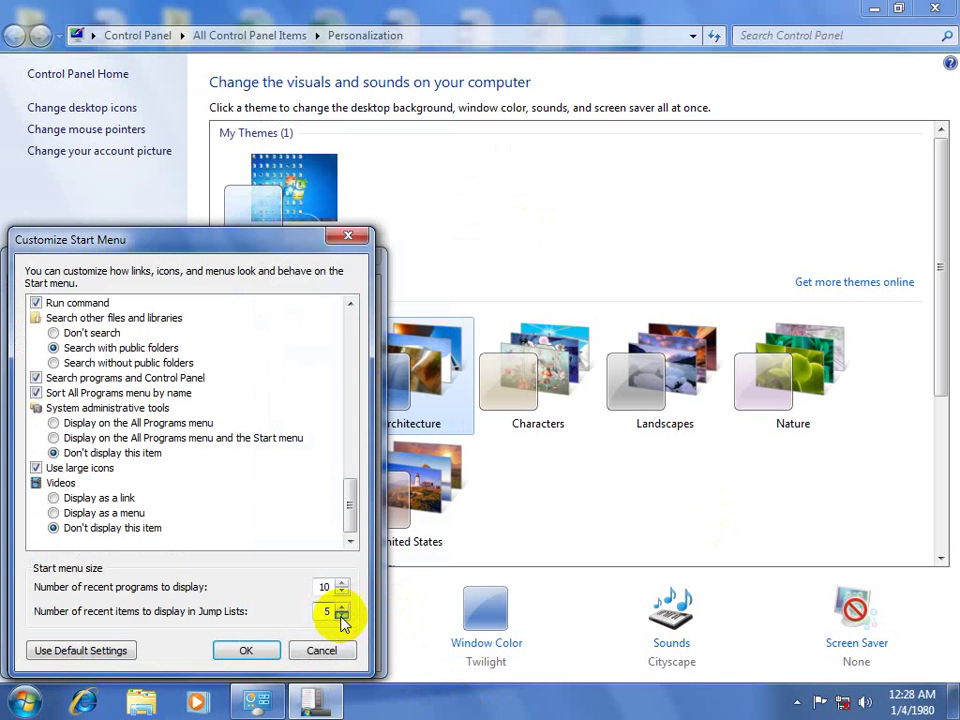
left_click(258, 648)
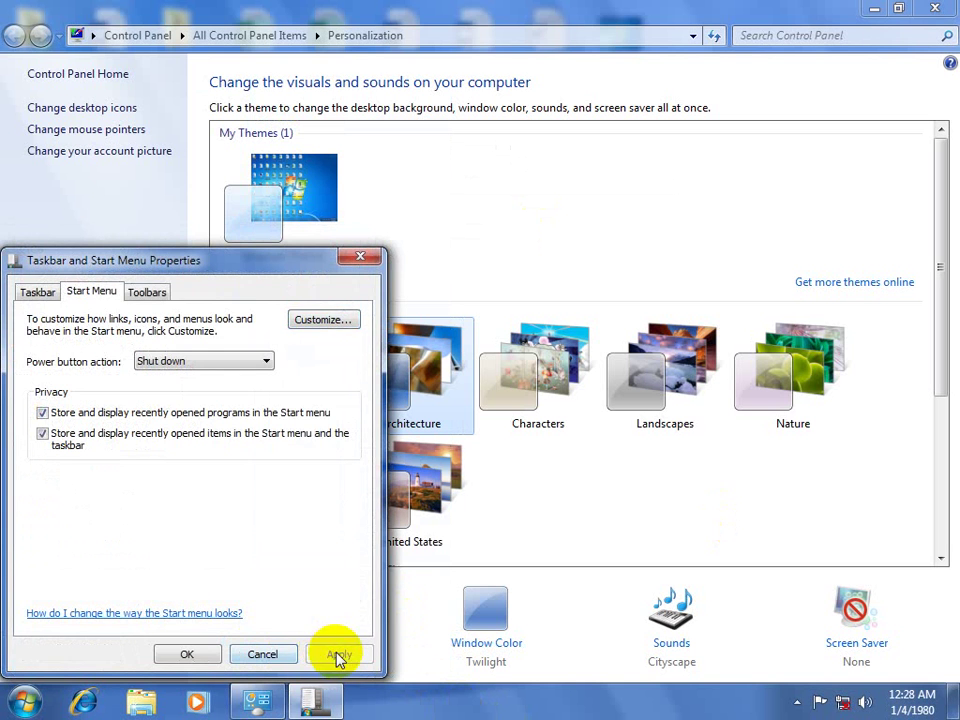
left_click(335, 652)
left_click(22, 700)
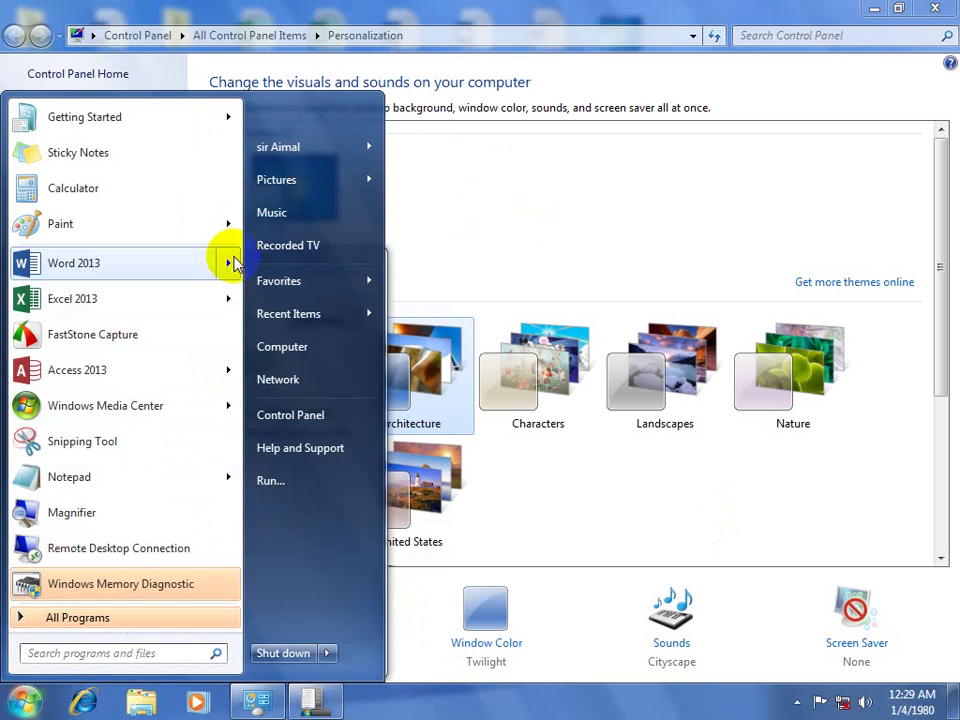
mouse_move(225, 257)
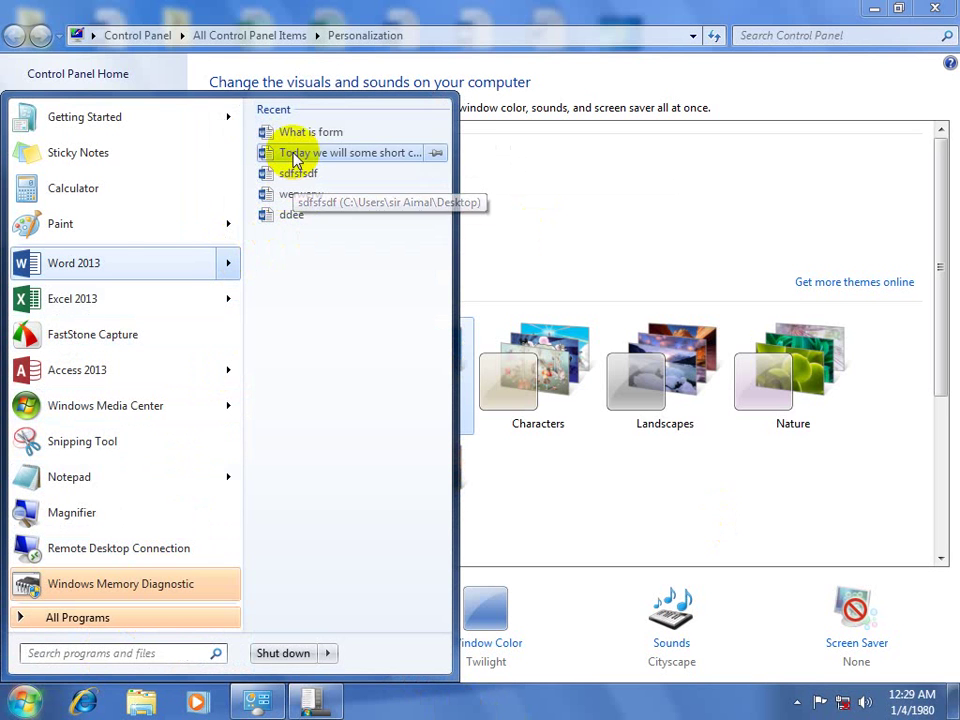
Step: Set the number of recent items in Jump Lists to 3, apply it, and view the recent files of Word, Excel and Access
right_click(422, 669)
left_click(460, 690)
left_click(320, 320)
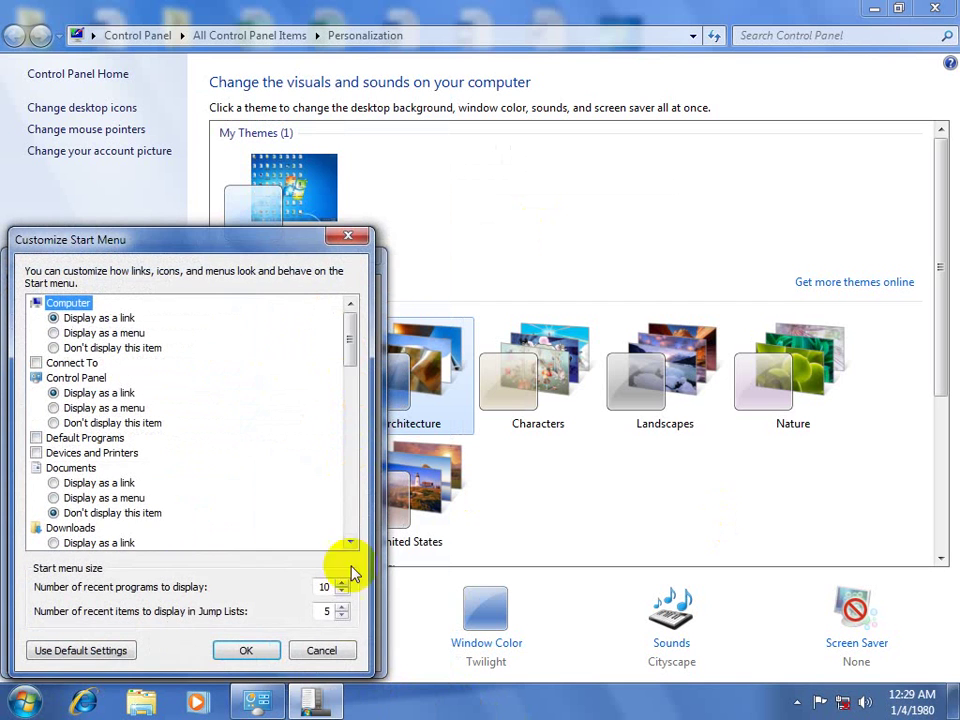
left_click(244, 650)
left_click(336, 656)
left_click(24, 701)
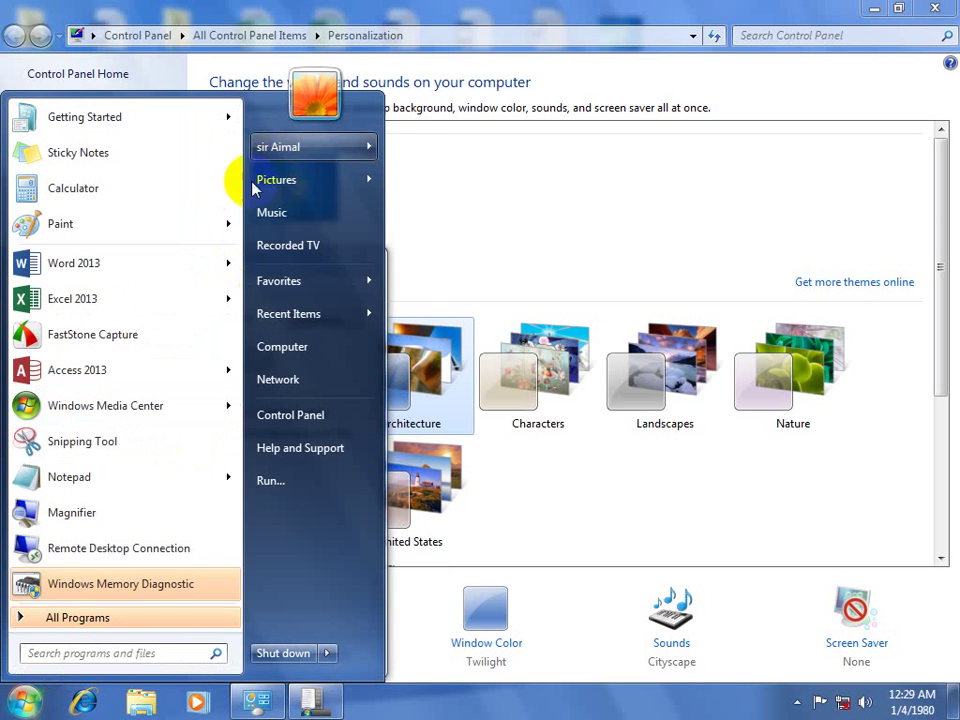
left_click(229, 262)
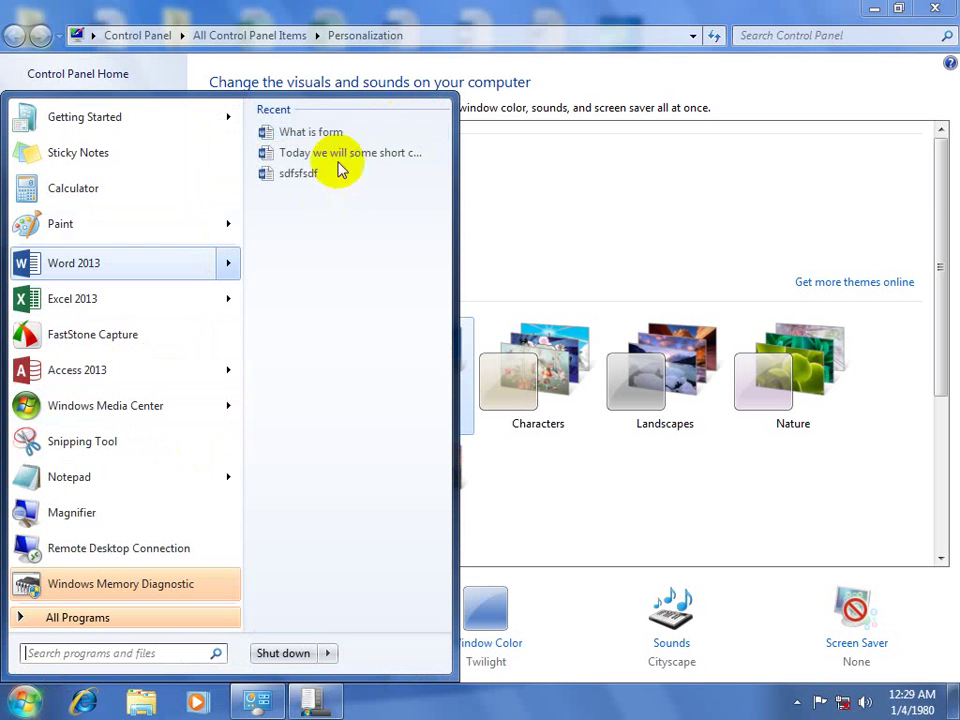
left_click(226, 300)
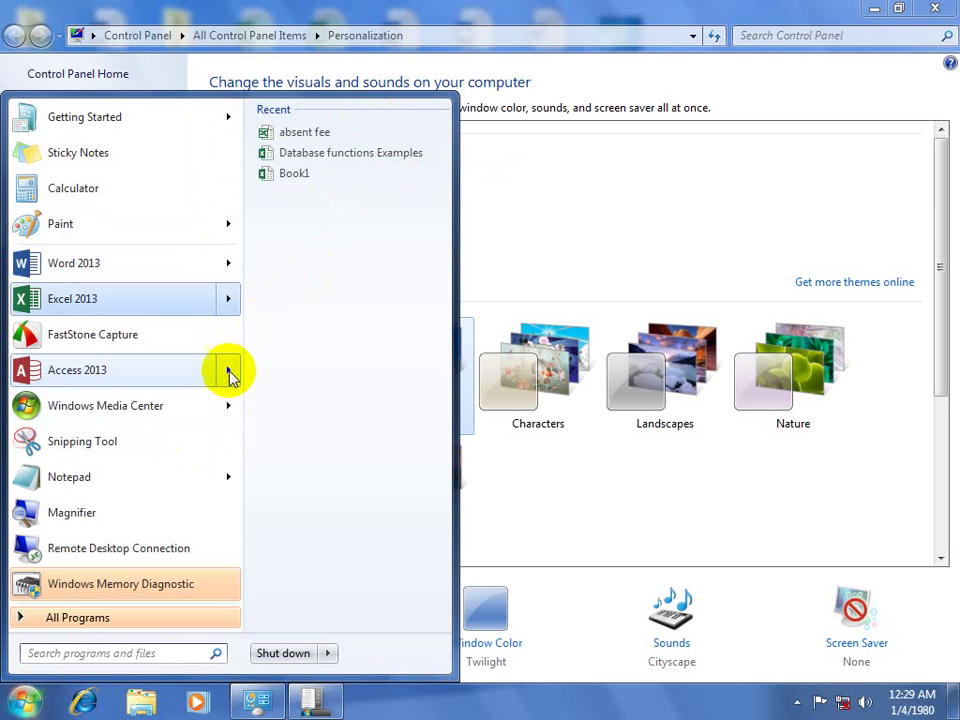
mouse_move(232, 372)
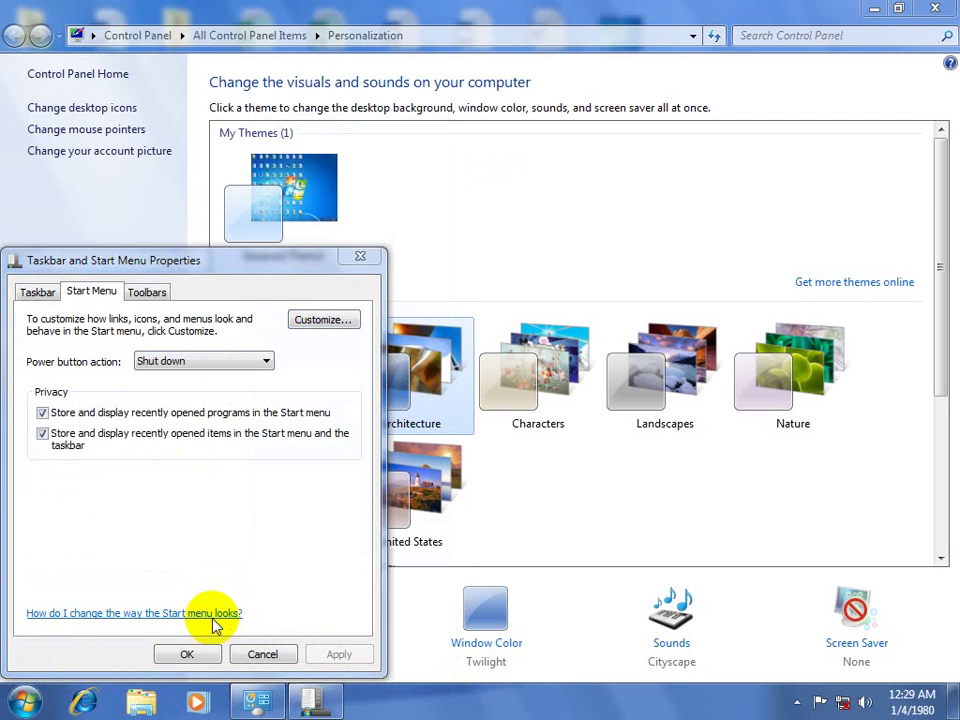
Step: Set the number of recent programs to display to 4, apply it, and view the Start menu with Word 2013's recent files
left_click(322, 320)
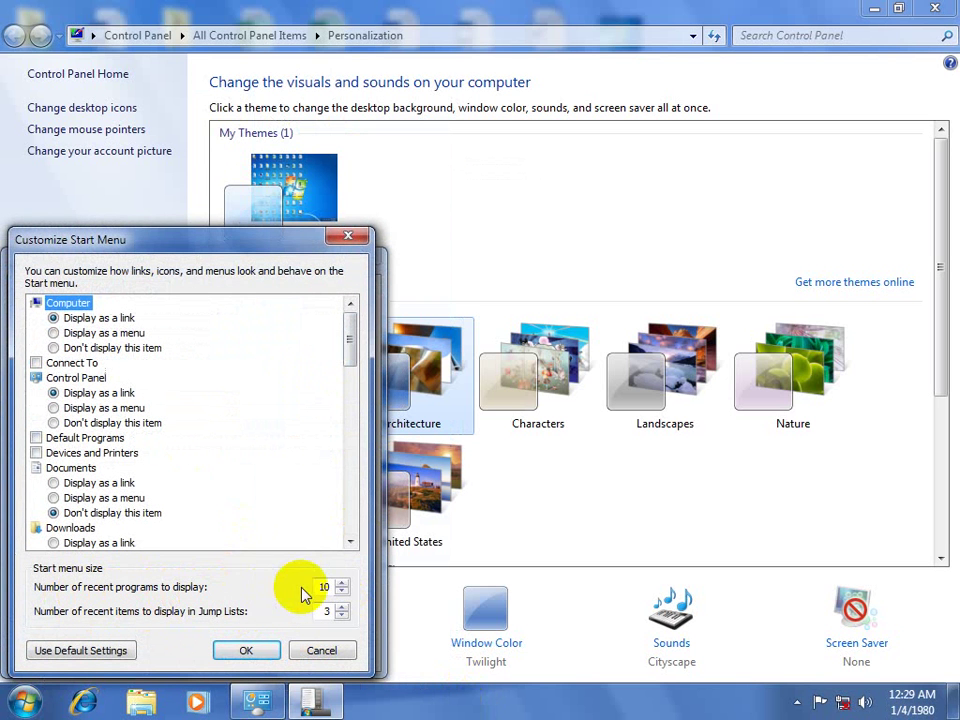
left_click(26, 703)
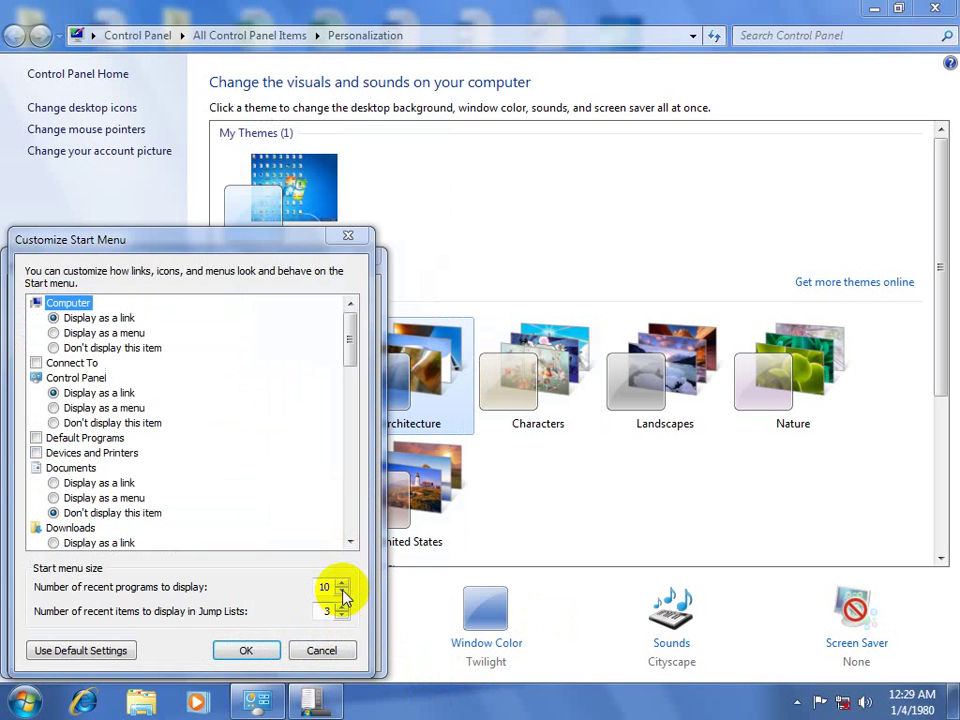
left_click(343, 595)
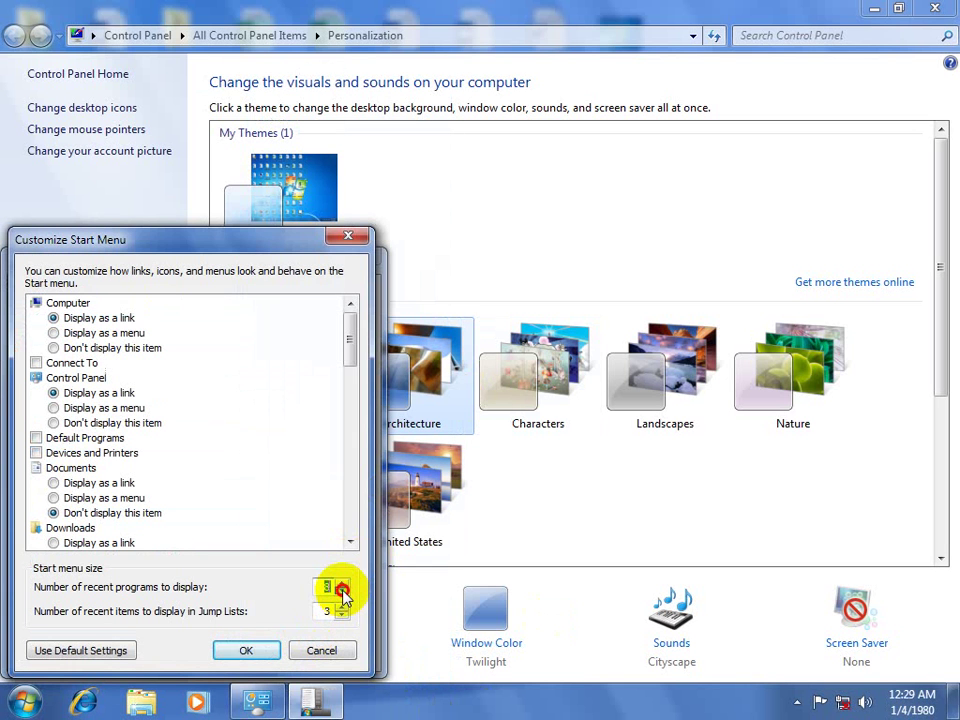
left_click(343, 595)
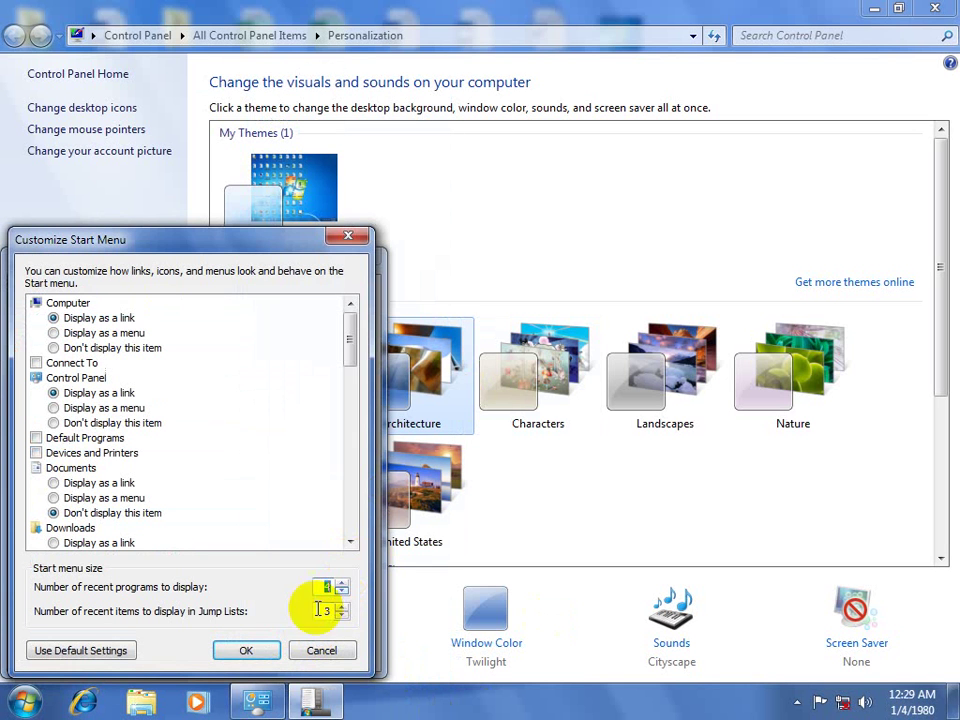
left_click(246, 650)
left_click(360, 653)
left_click(22, 704)
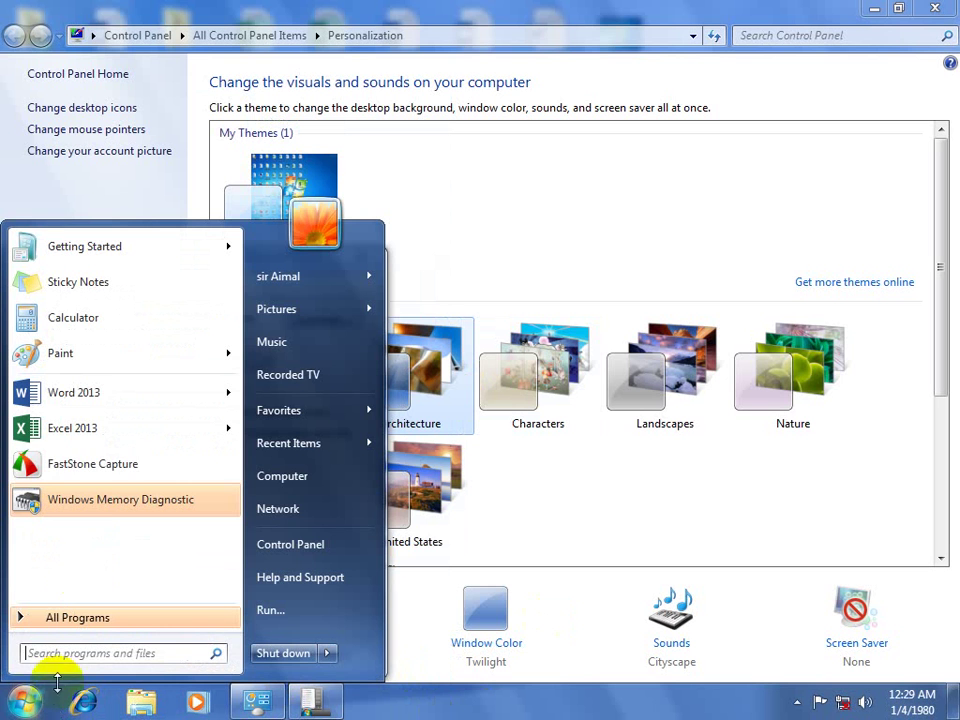
mouse_move(77, 394)
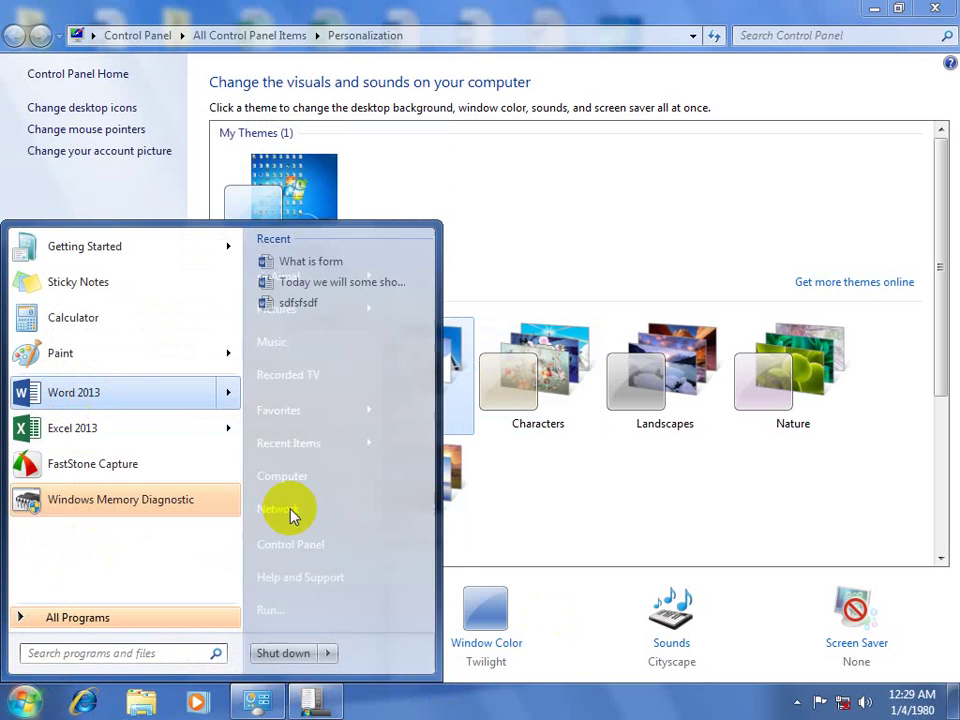
left_click(428, 714)
Step: Set the number of recent programs to display to 2, apply it, and view the Start menu's program list
left_click(333, 320)
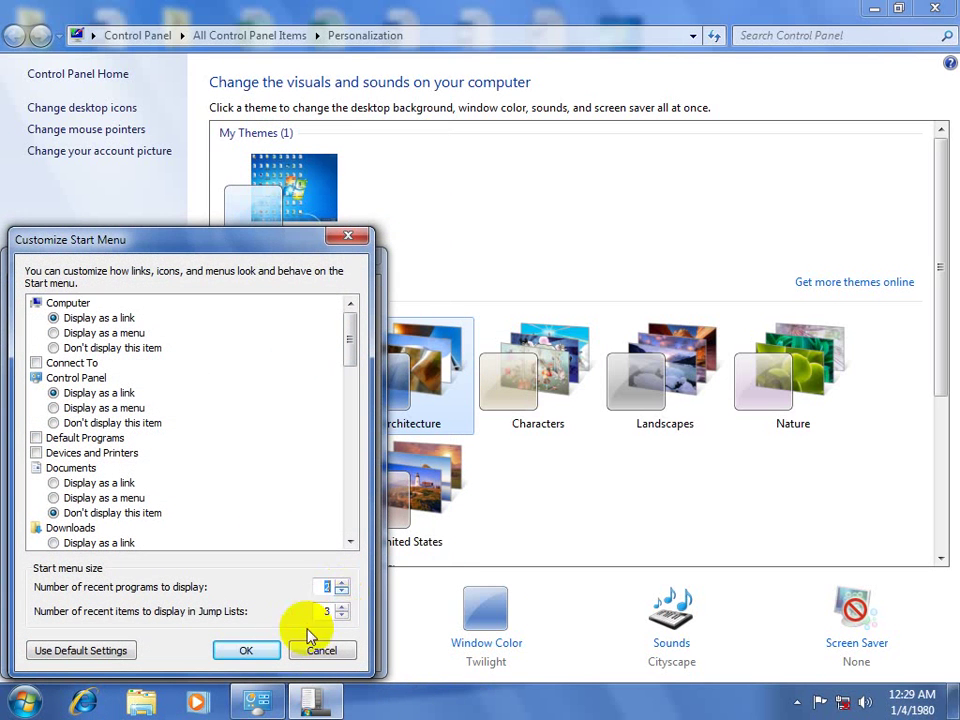
left_click(246, 650)
left_click(339, 654)
left_click(25, 703)
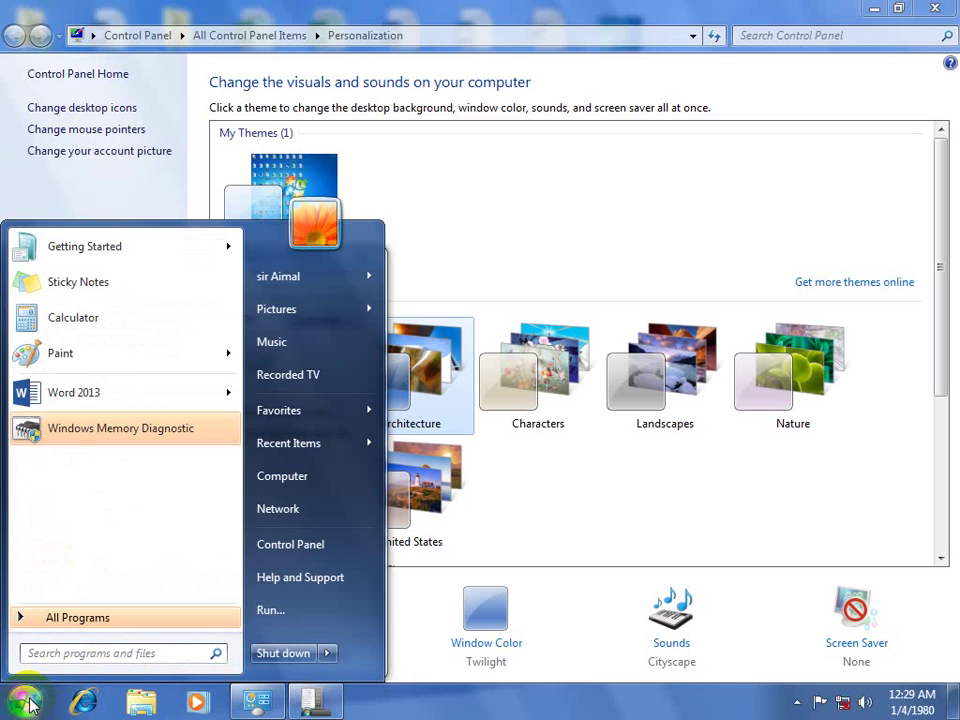
right_click(275, 653)
left_click(290, 662)
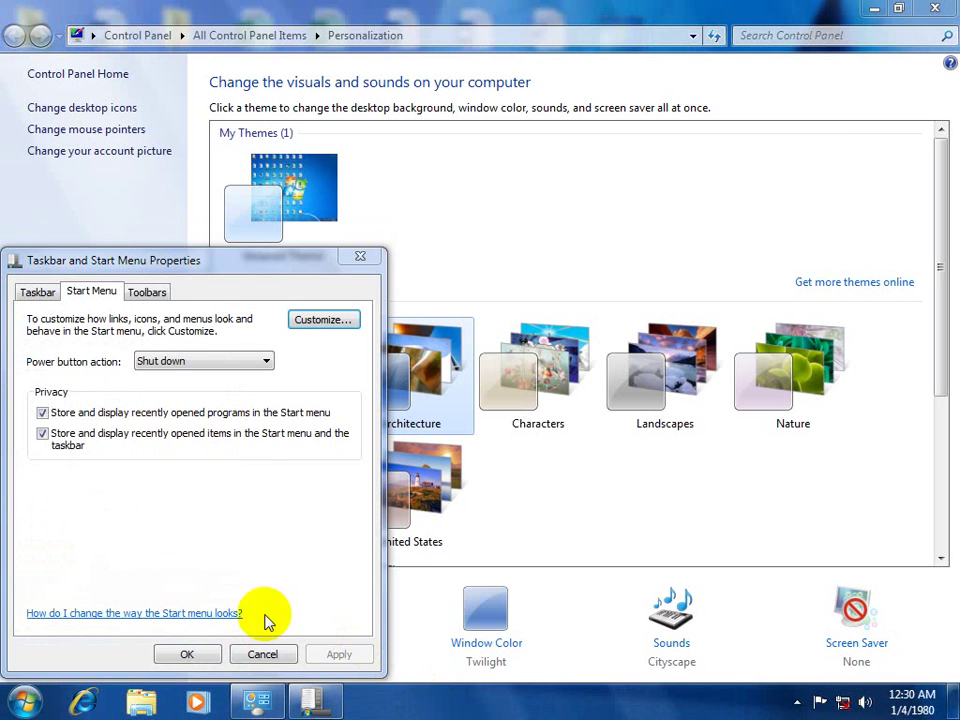
Step: Restore the Start menu customization options to their default settings and apply them
left_click(350, 322)
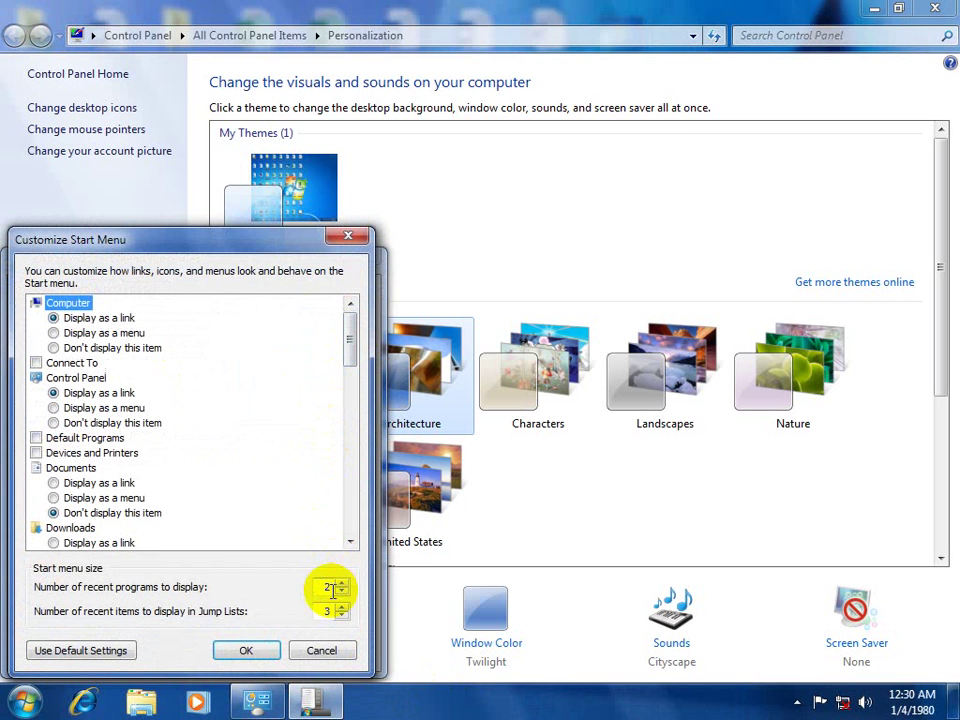
left_click_drag(336, 588, 298, 587)
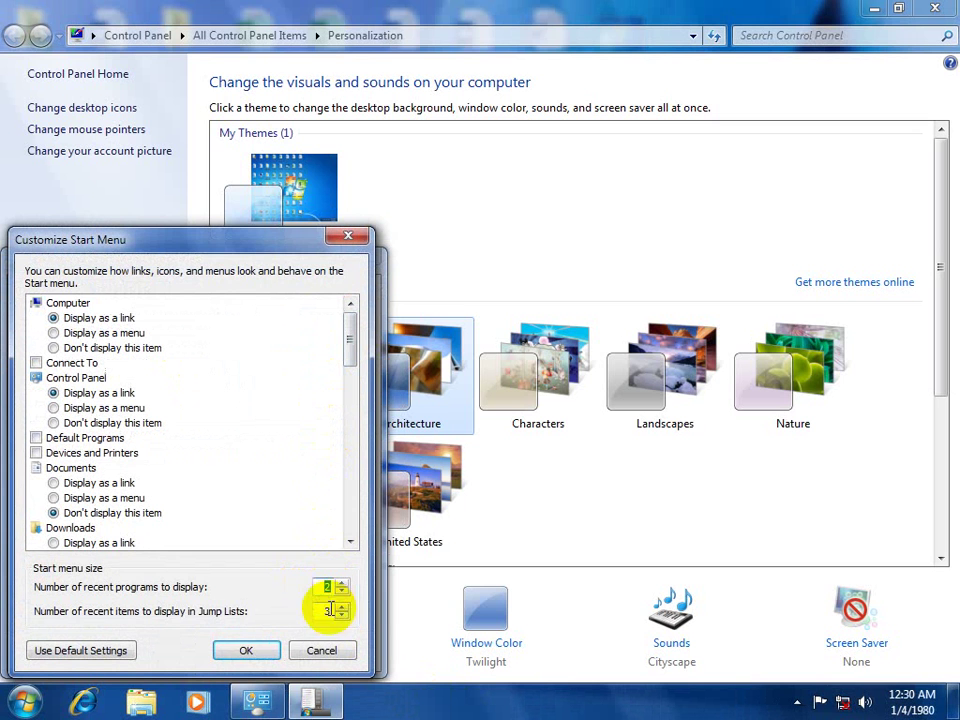
left_click(316, 612)
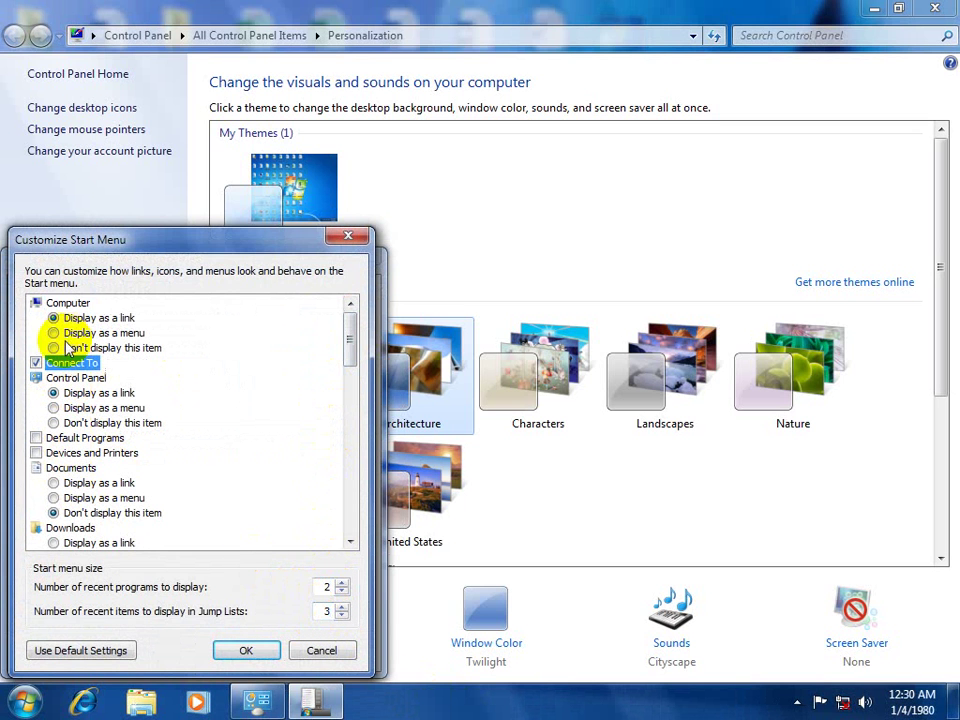
left_click(82, 651)
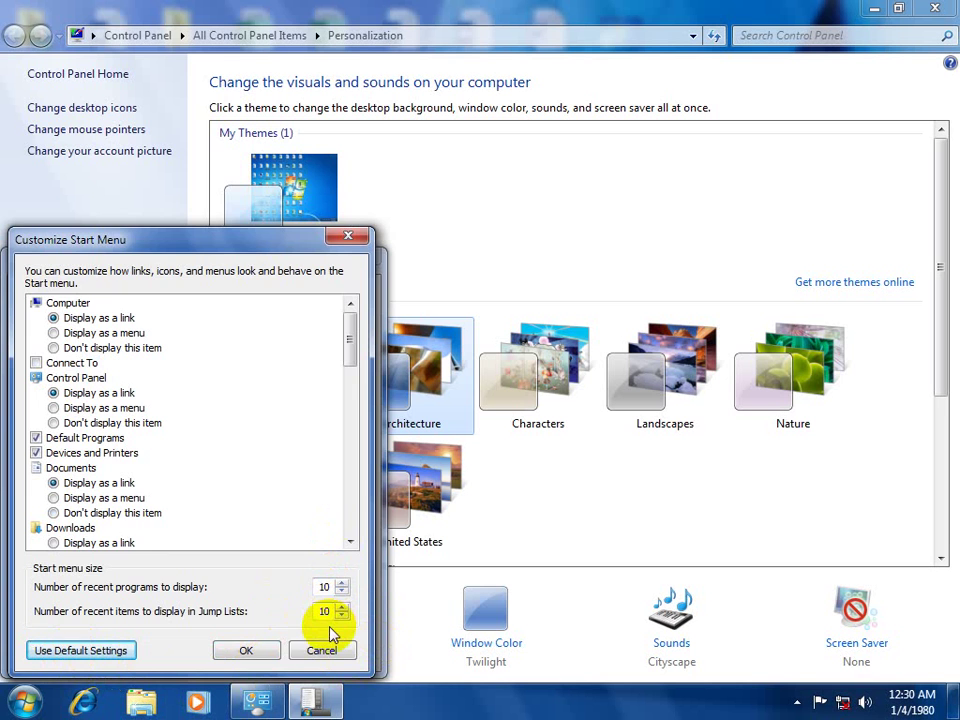
left_click(248, 650)
left_click(339, 655)
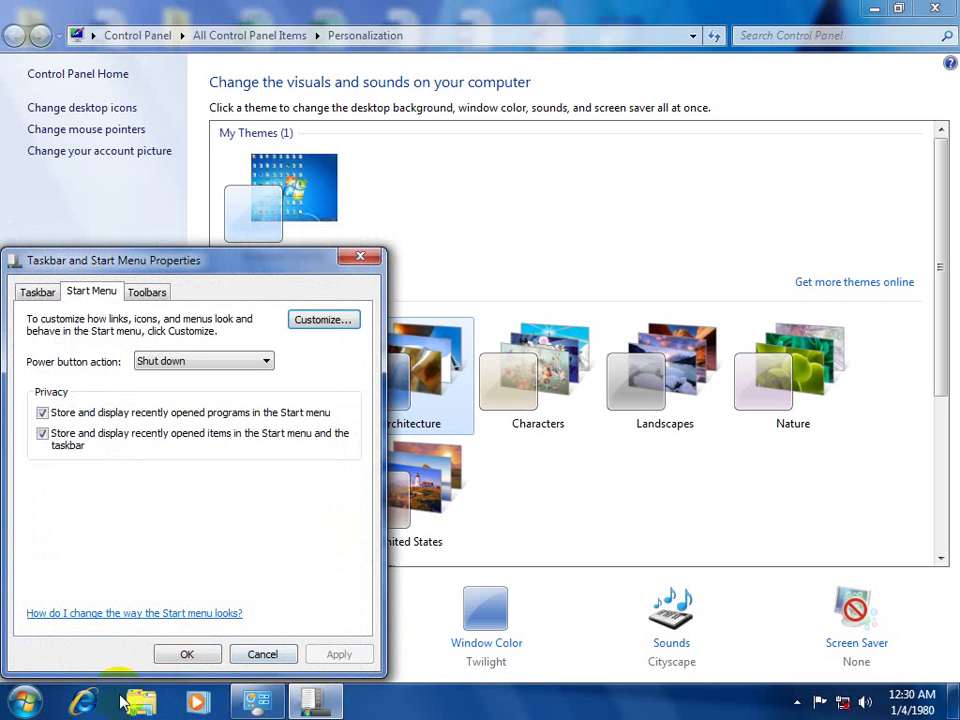
Step: Examine the Start menu with default settings and review the default customization options
left_click(25, 704)
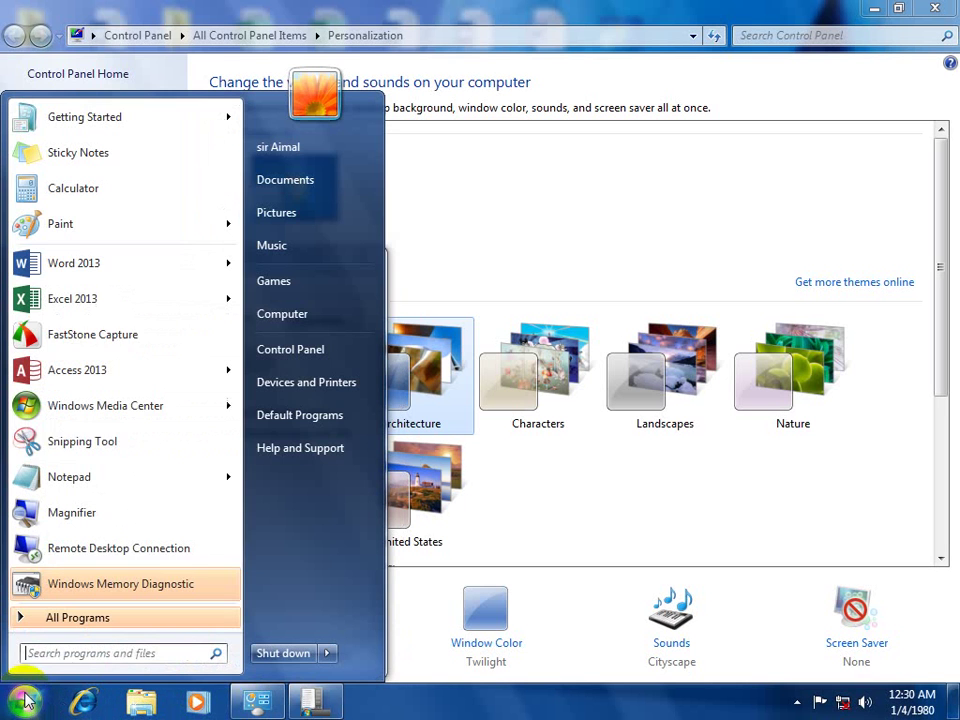
left_click(235, 268)
key("Escape")
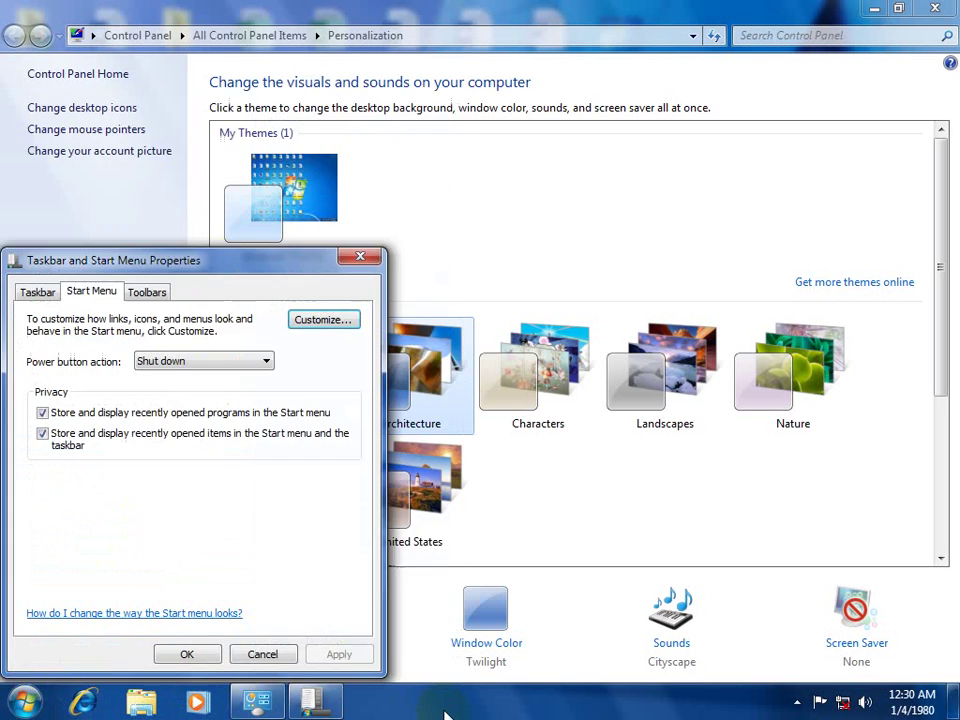
left_click(337, 318)
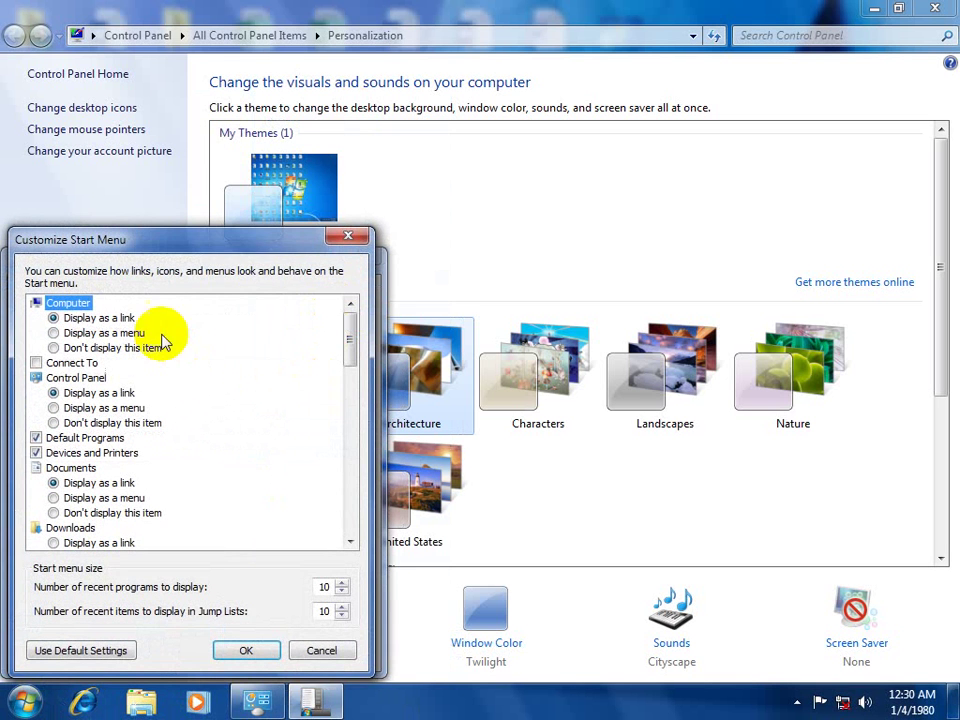
key("Escape")
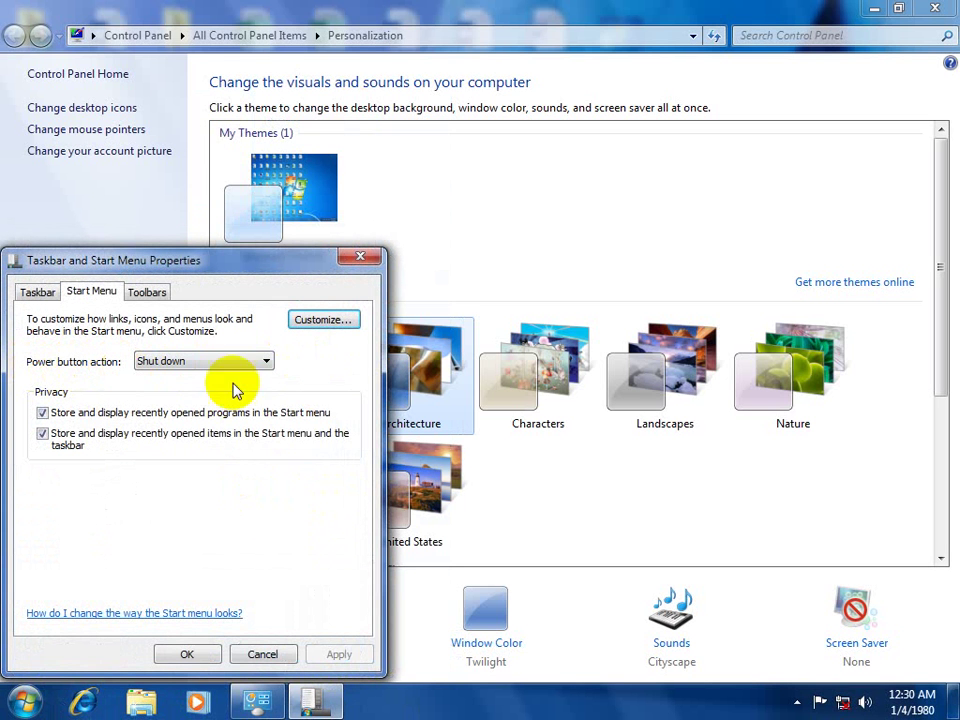
Step: Check the Start menu's power button, set the power button action to Switch user, apply it, and view the Start menu again
left_click(25, 702)
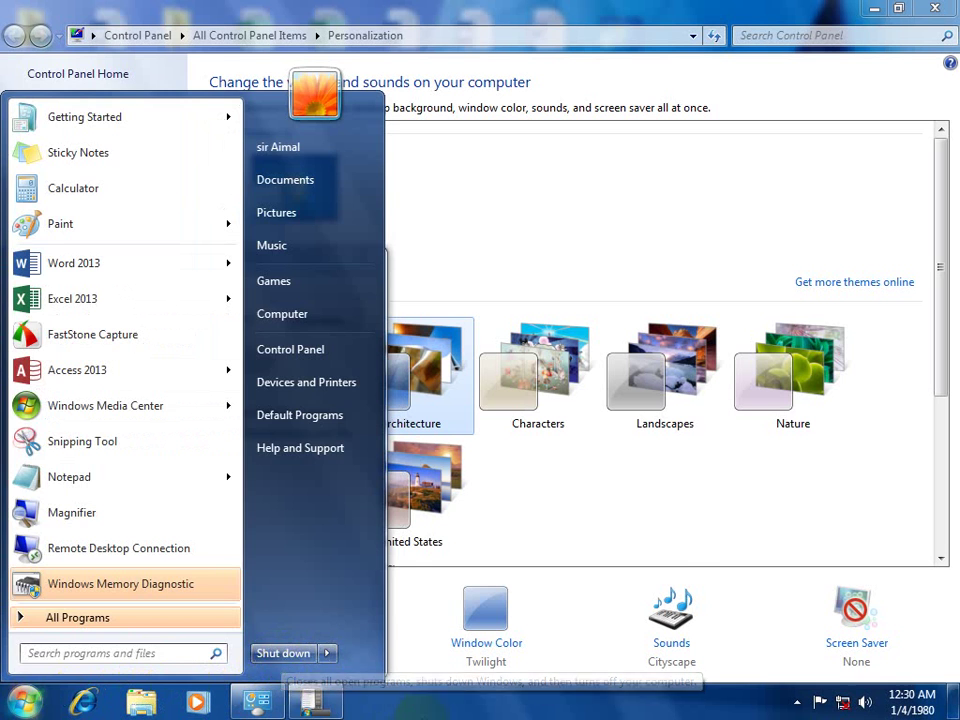
key("Escape")
left_click(266, 362)
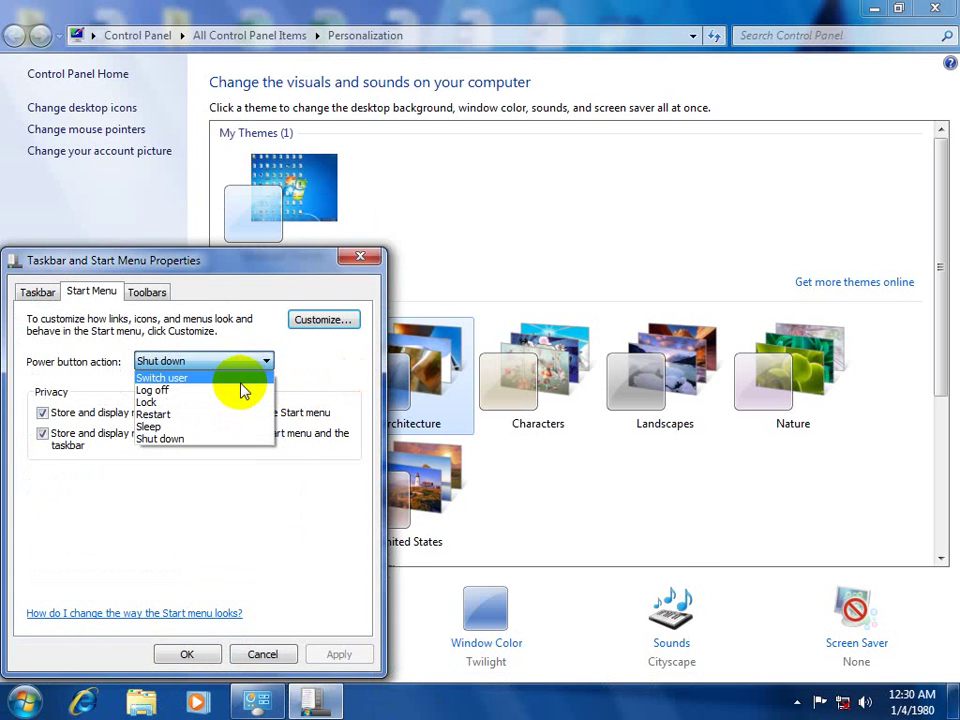
left_click(240, 379)
left_click(339, 654)
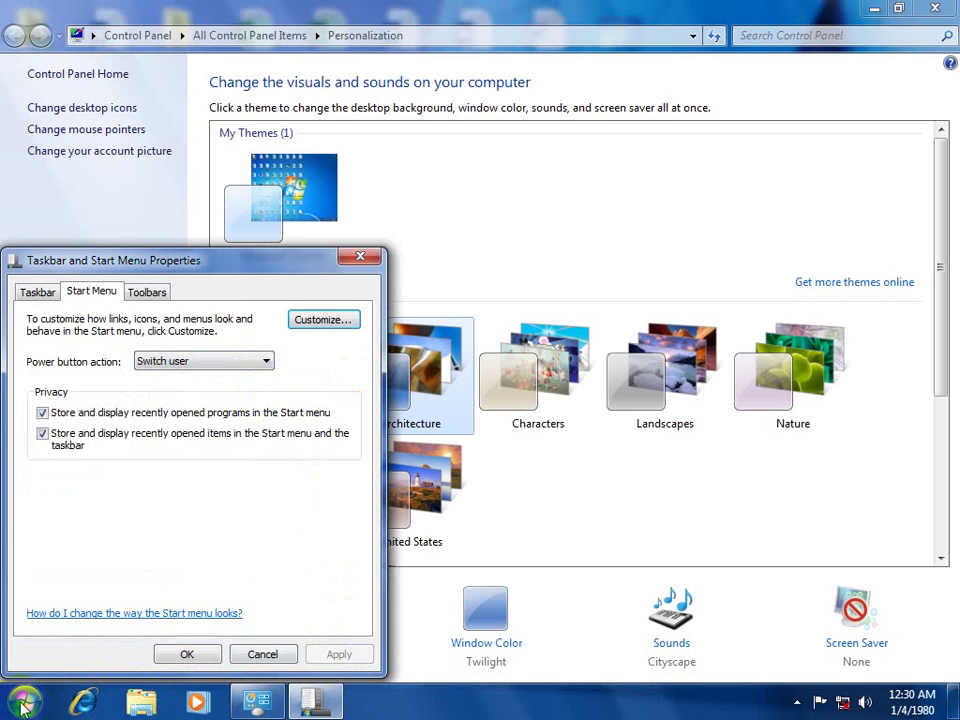
key("super")
key("Escape")
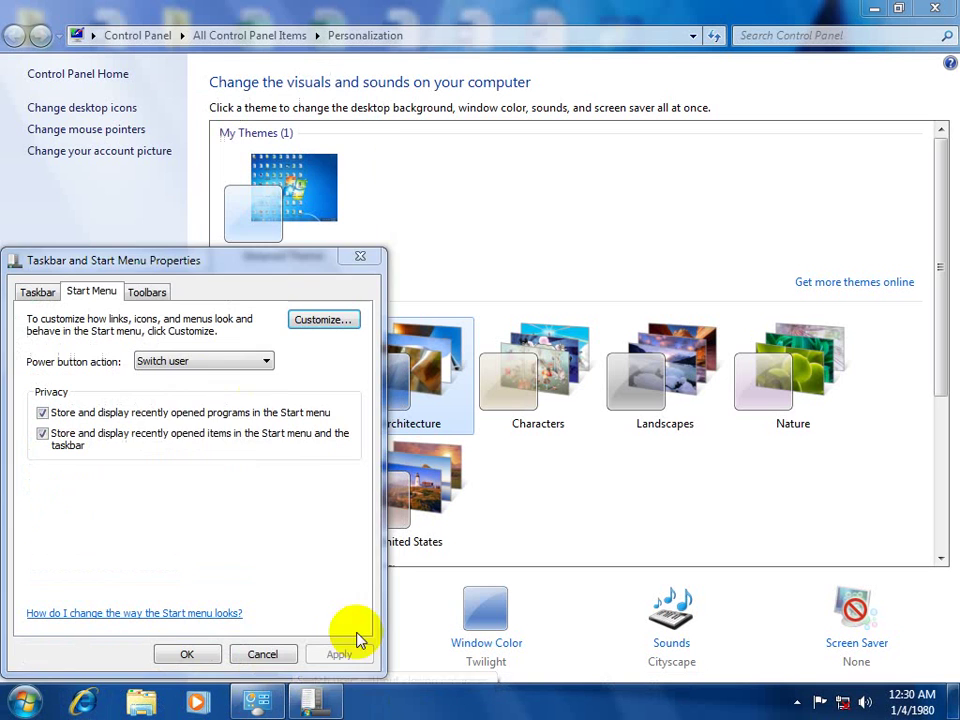
Step: Set the power button action to Log off, apply it, and view the power button in the Start menu
left_click(266, 362)
left_click(232, 388)
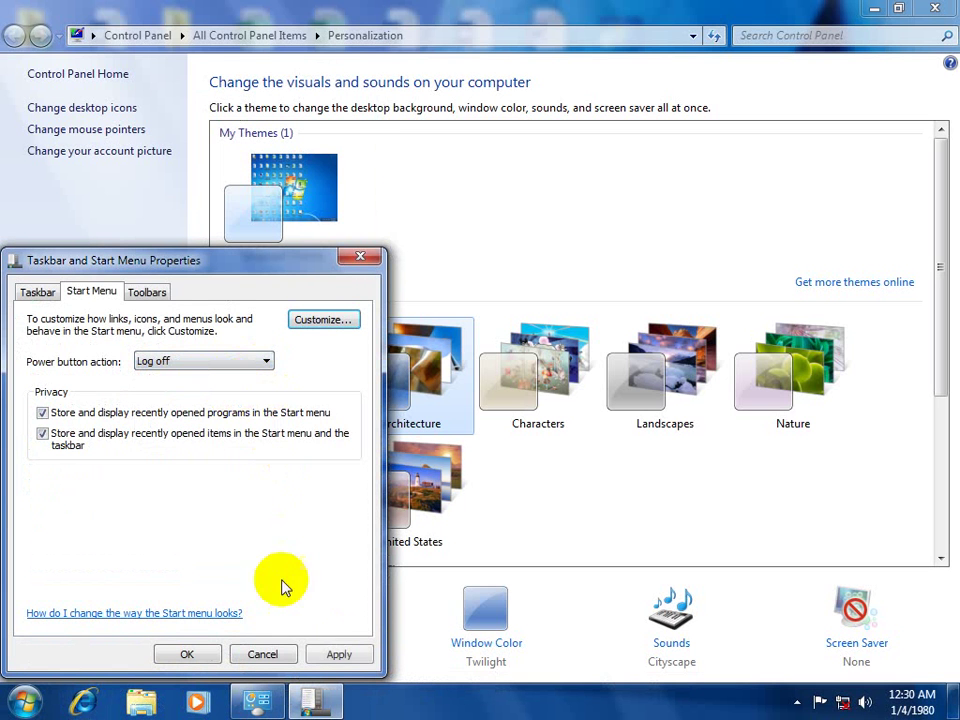
left_click(340, 654)
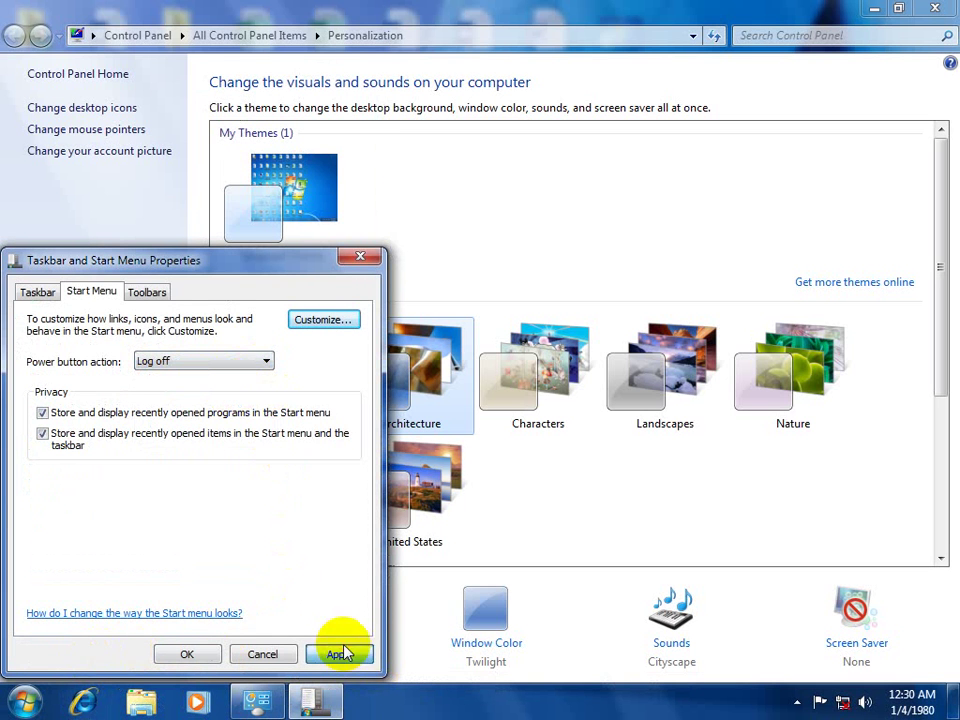
left_click(26, 700)
left_click(415, 714)
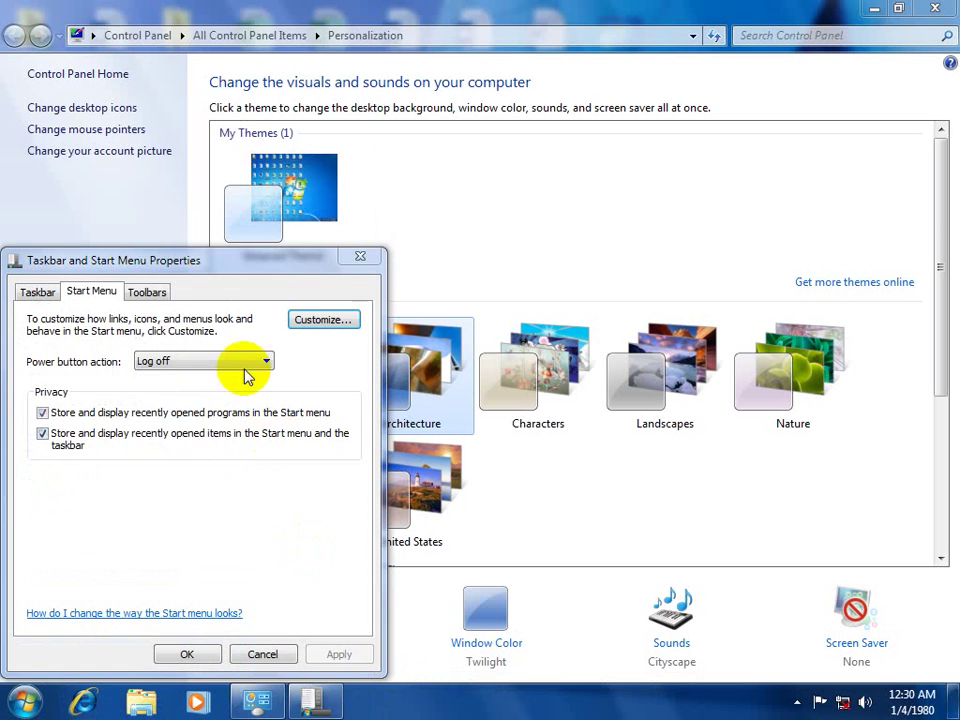
Step: Set the power button action back to Shut down and apply it
left_click(241, 363)
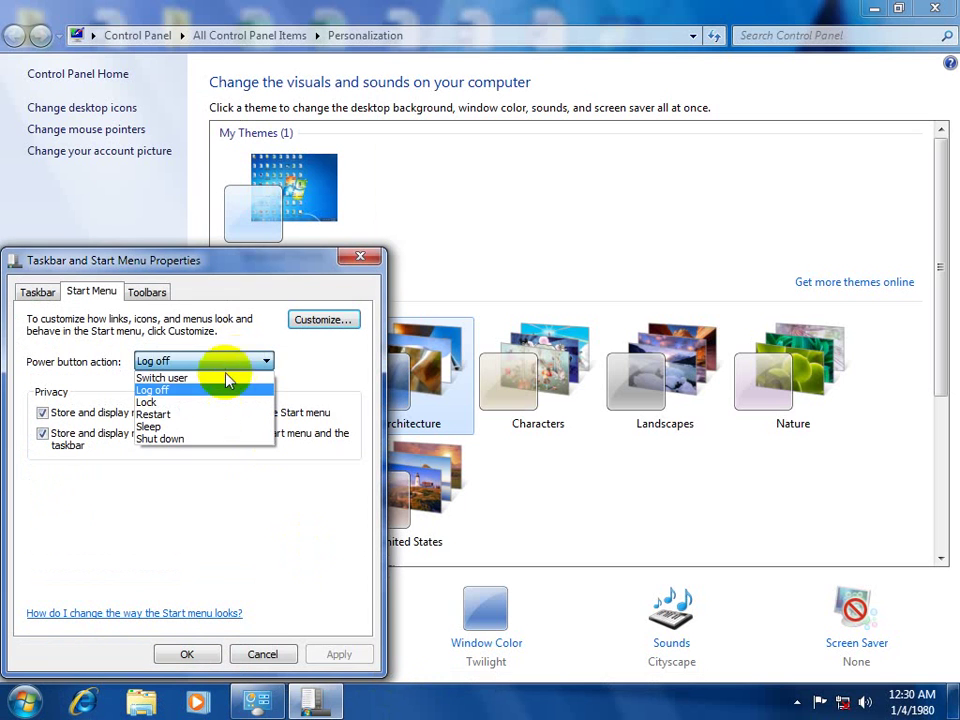
left_click(207, 440)
left_click(339, 654)
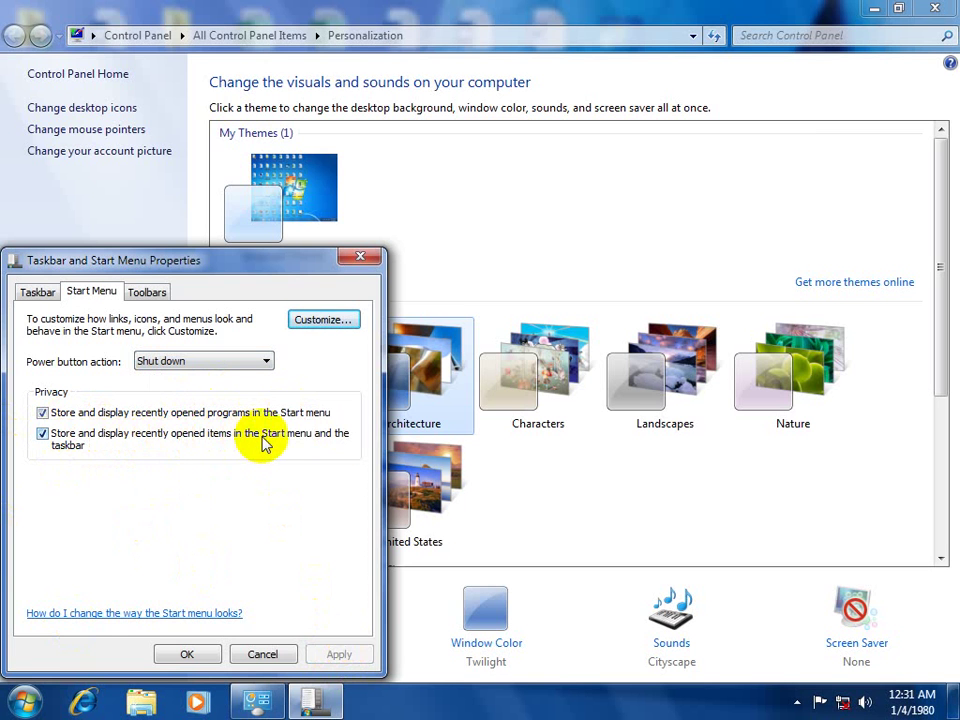
Step: View the Start menu's Jump Lists for Word, Access, Windows Media Center, Notepad and Paint
left_click(24, 700)
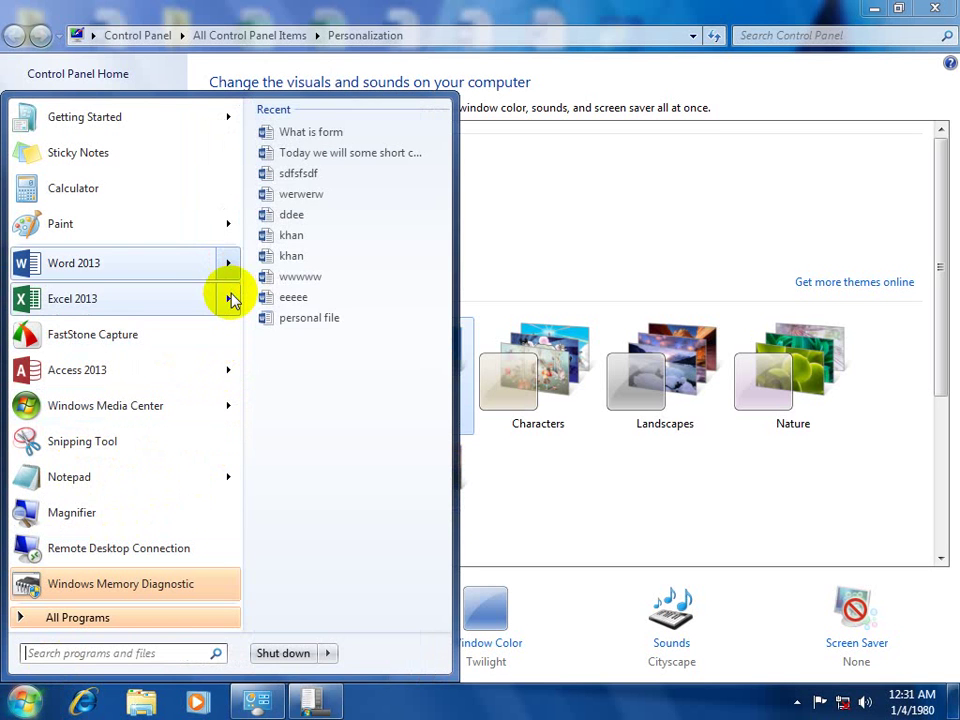
left_click(229, 366)
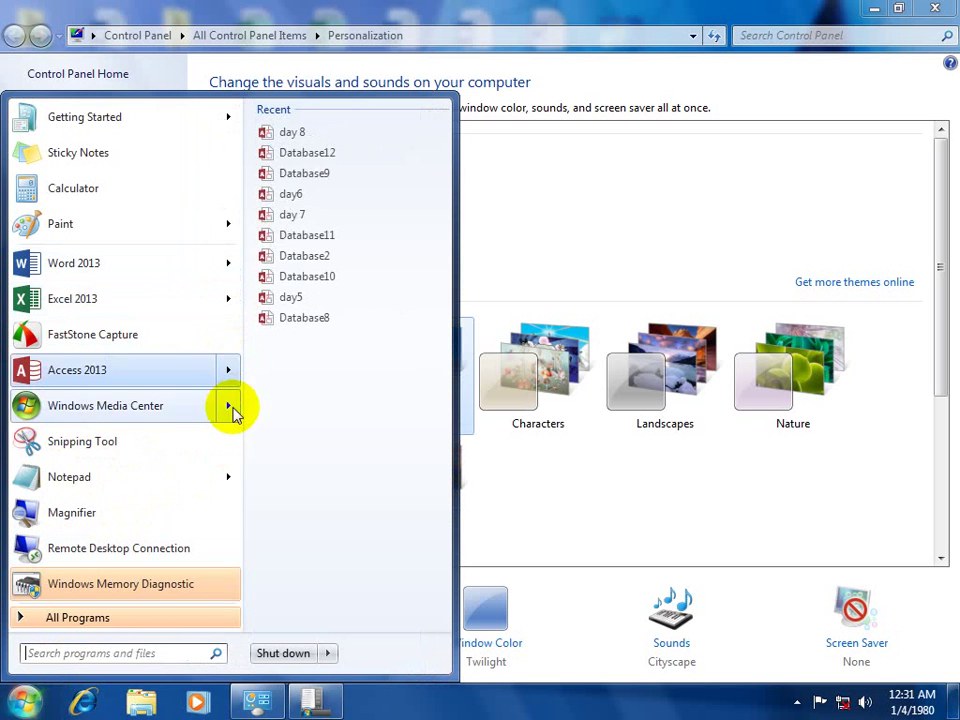
left_click(228, 476)
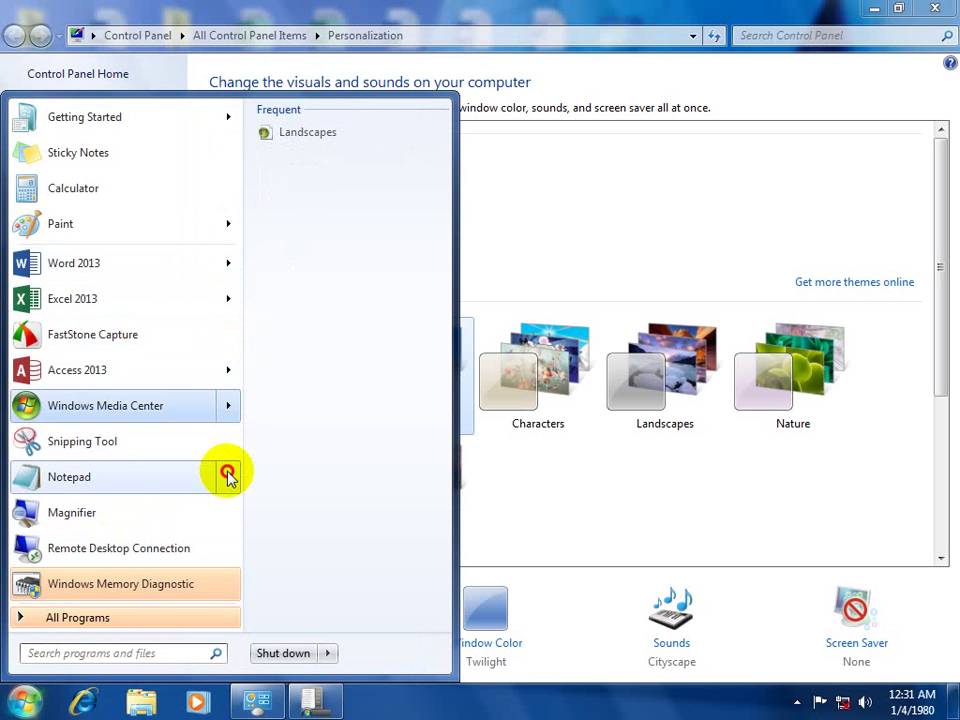
left_click(230, 230)
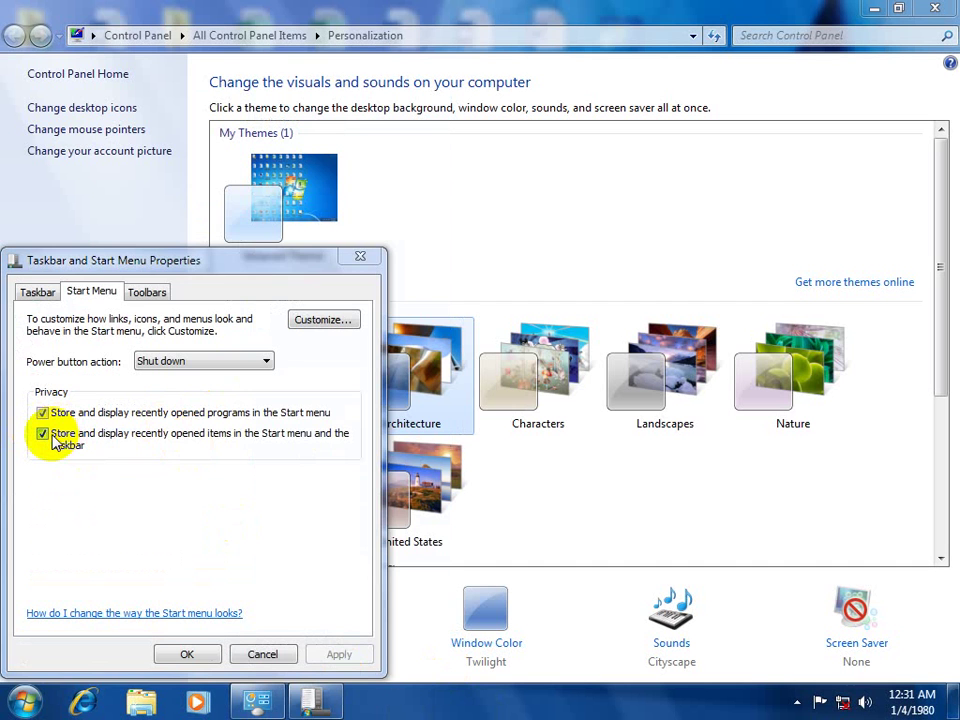
Step: Disable storing and displaying recently opened items in the Start menu and taskbar, apply it, and view the Start menu
left_click(54, 440)
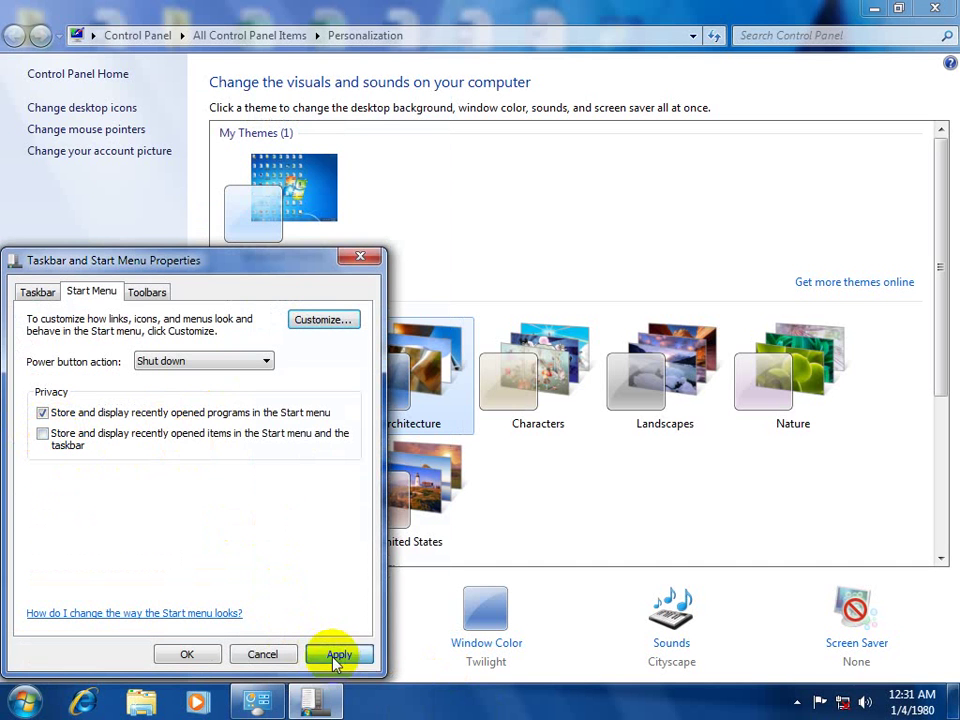
left_click(336, 654)
left_click(30, 703)
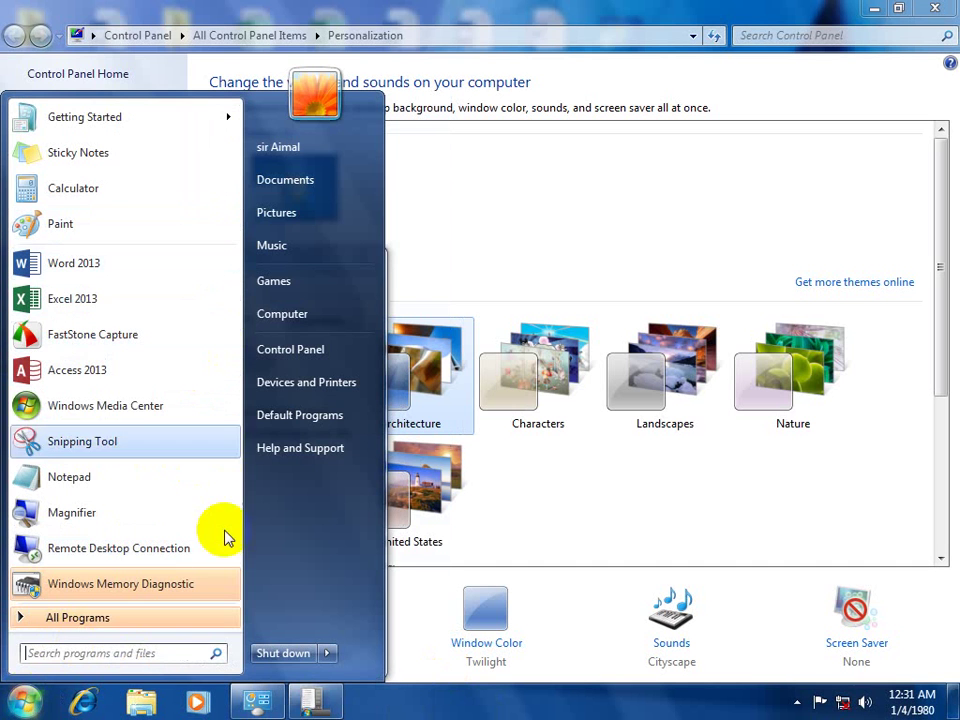
left_click(473, 703)
Step: Re-enable storing and displaying recently opened items in the Start menu and taskbar, apply it, and view the Start menu
left_click(42, 434)
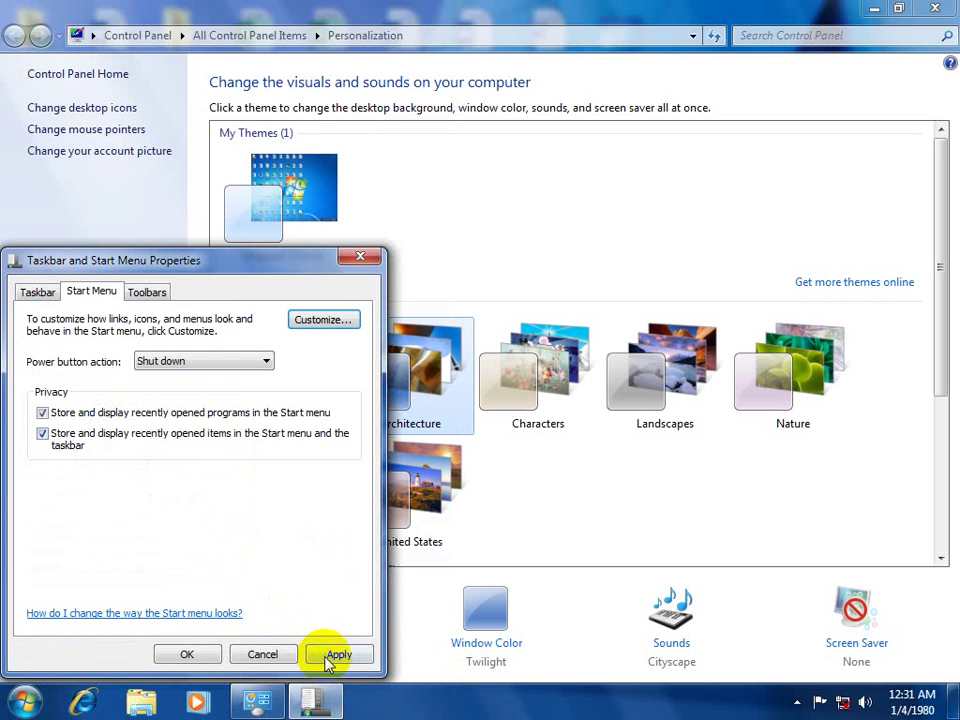
left_click(24, 703)
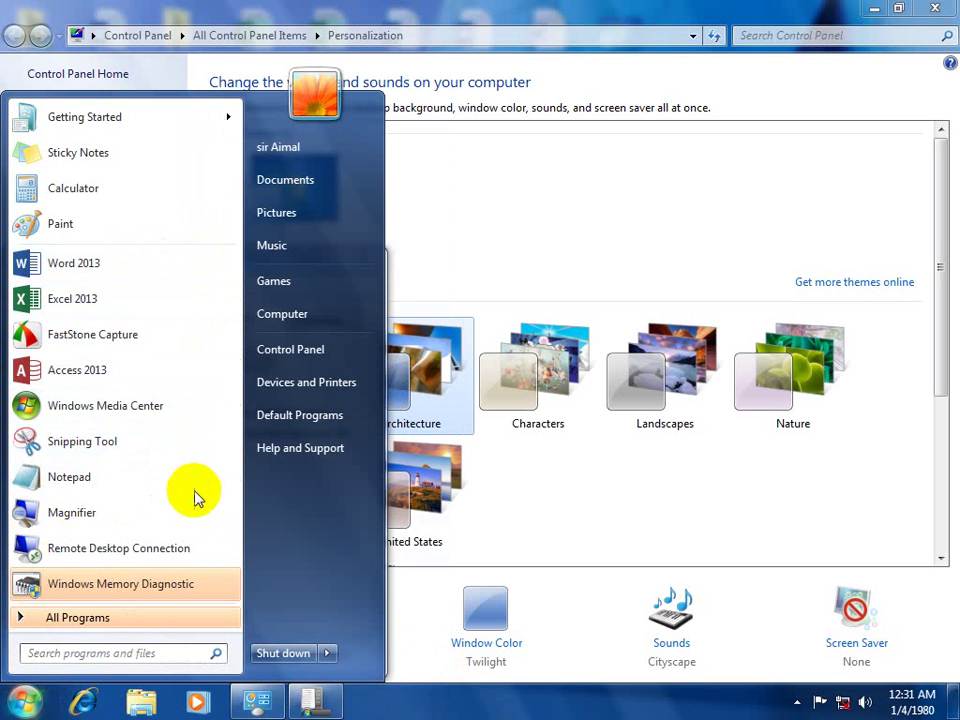
Step: Create a blank Word document containing "dfgdfgfdgdfgdfgdfgdfgdfdfg", save it to Documents while closing Word, and view the Start menu
left_click(73, 265)
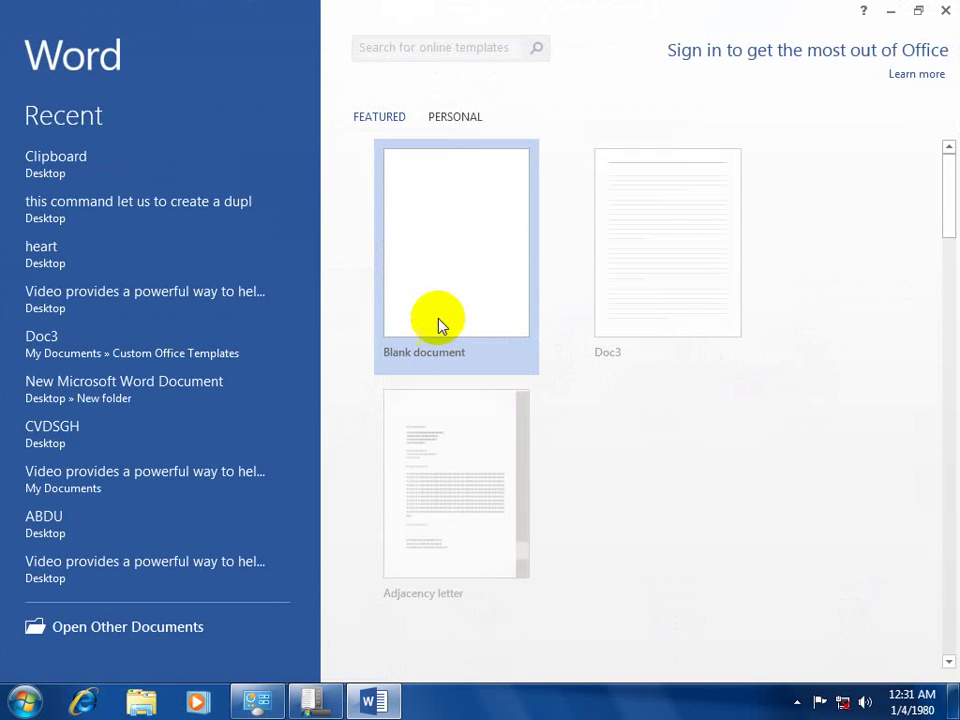
left_click(438, 325)
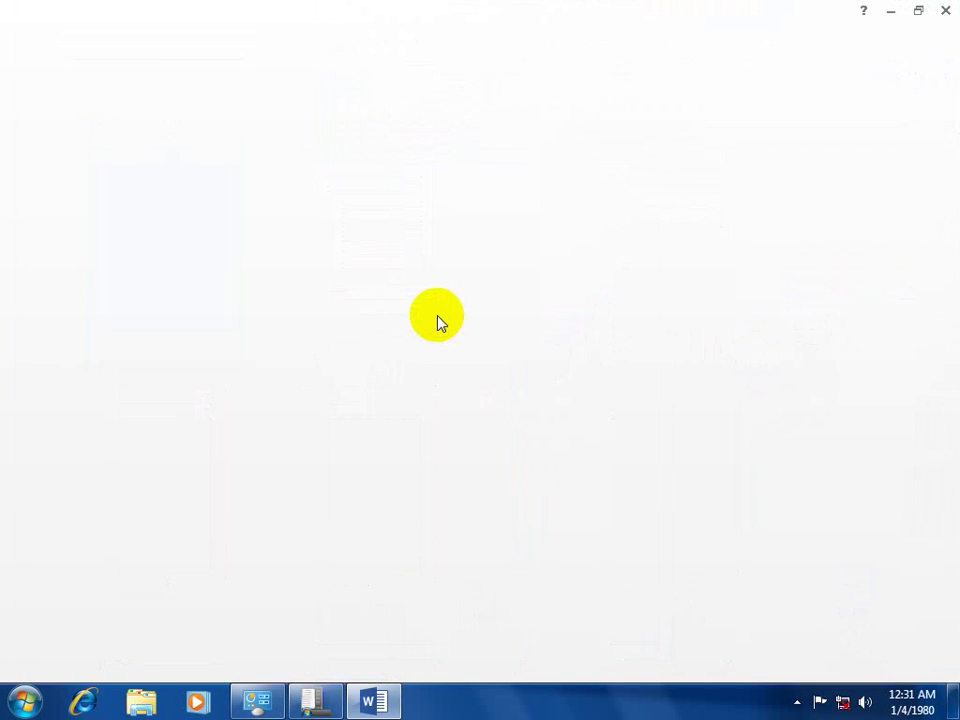
type("dfgdfgfdgdfgdfgdfgdfgdfdfg")
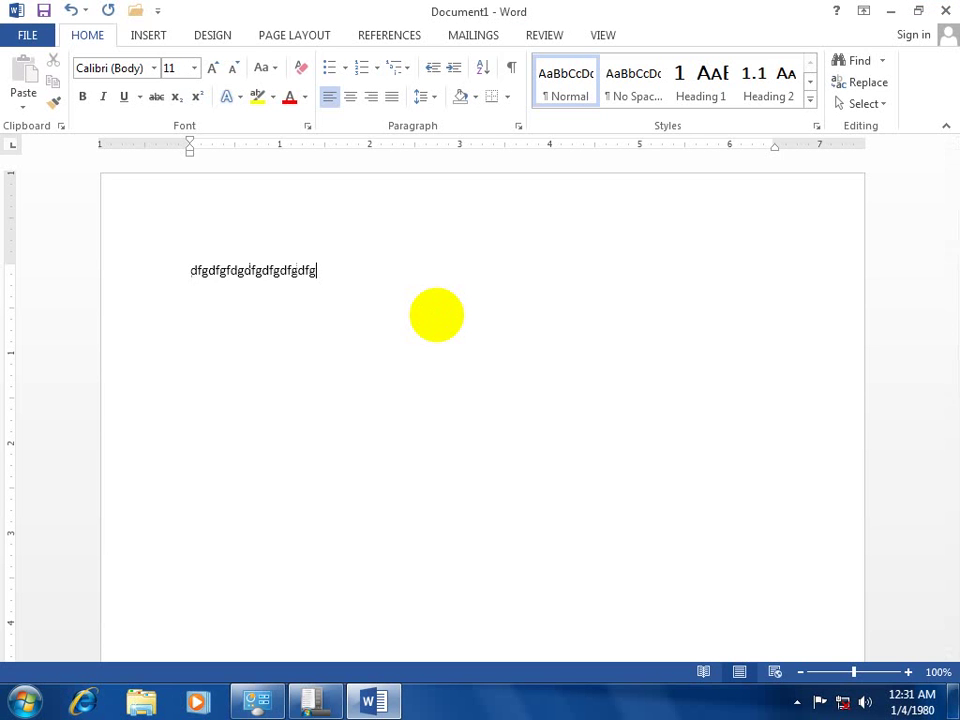
left_click(945, 10)
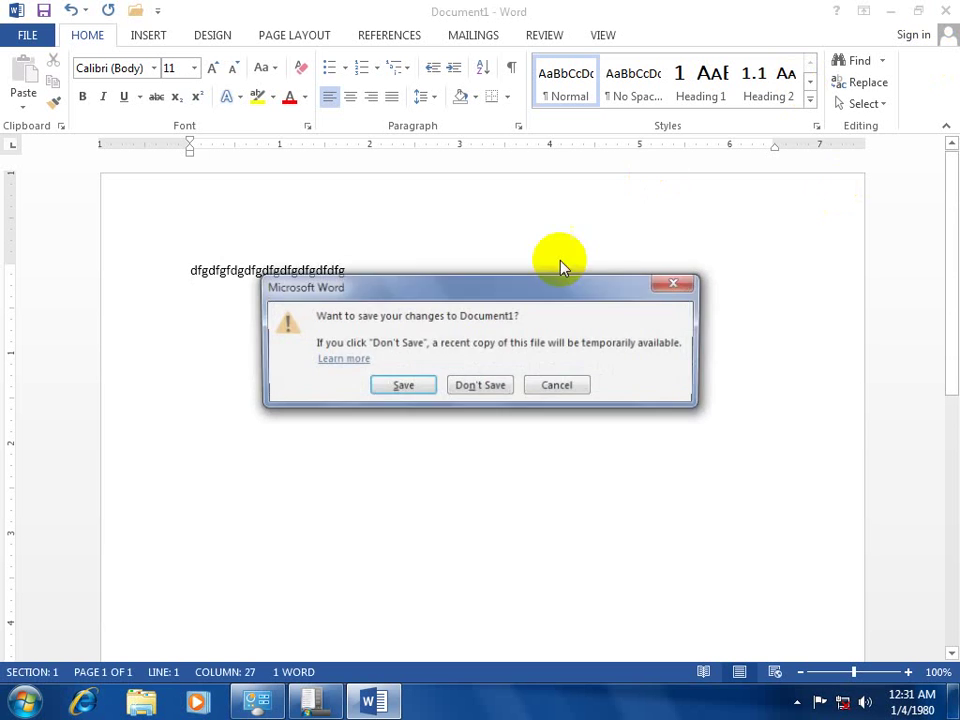
left_click(414, 388)
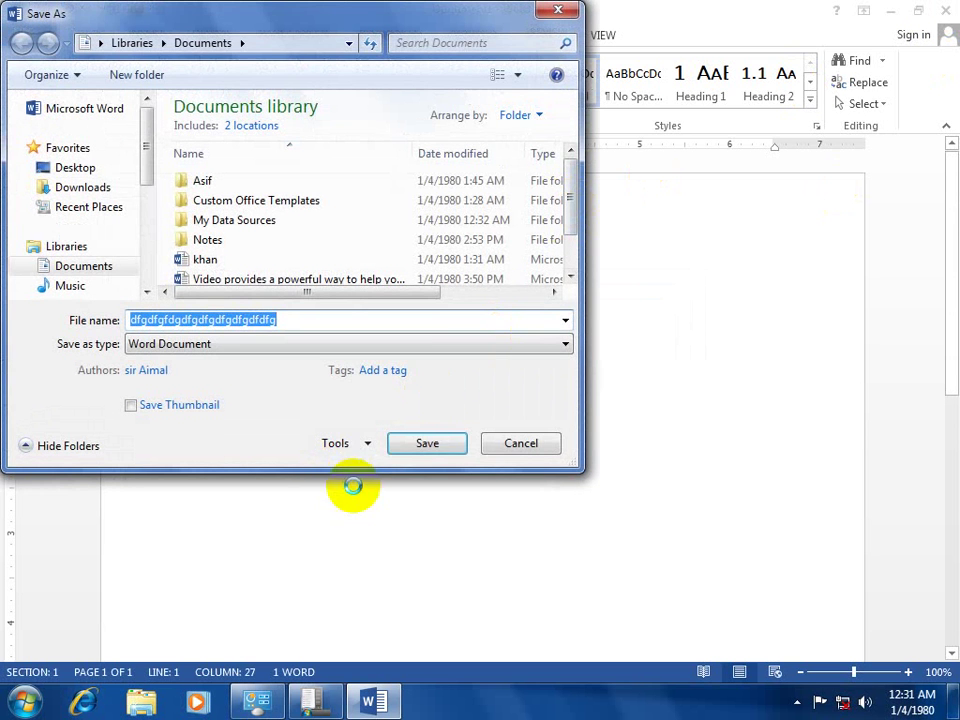
left_click(432, 441)
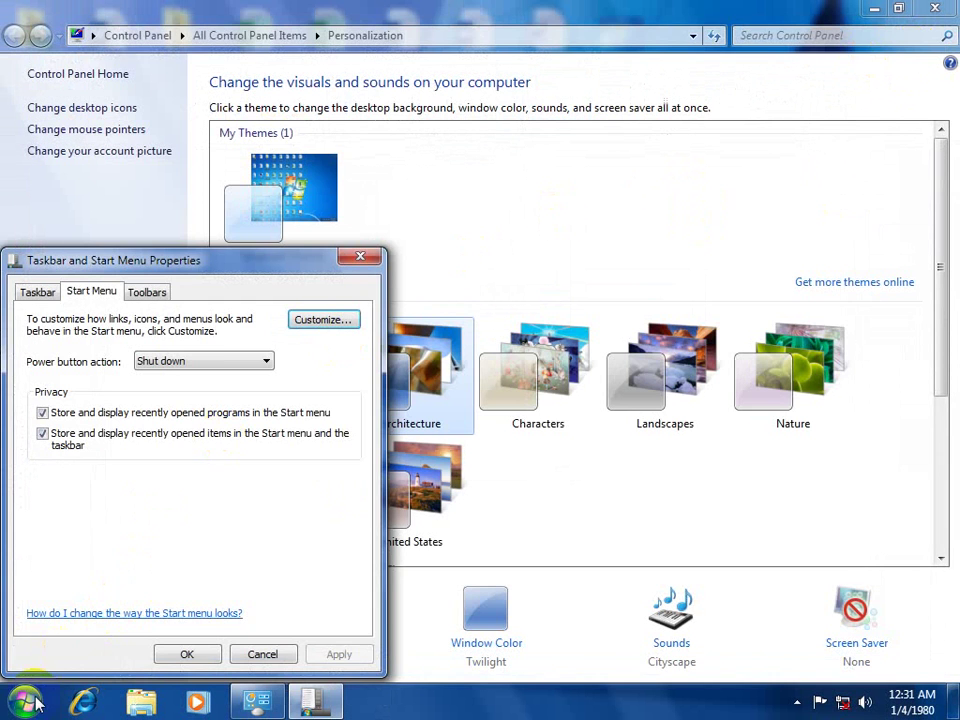
left_click(33, 702)
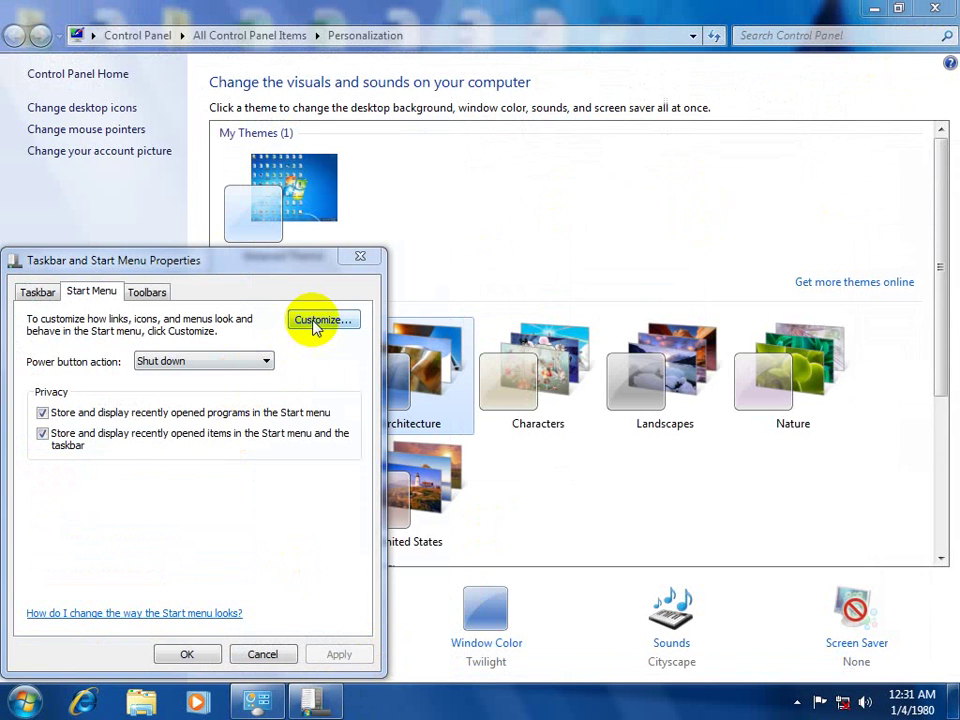
Step: Disable storing and displaying recently opened programs in the Start menu, apply it, and view the Start menu
left_click(76, 414)
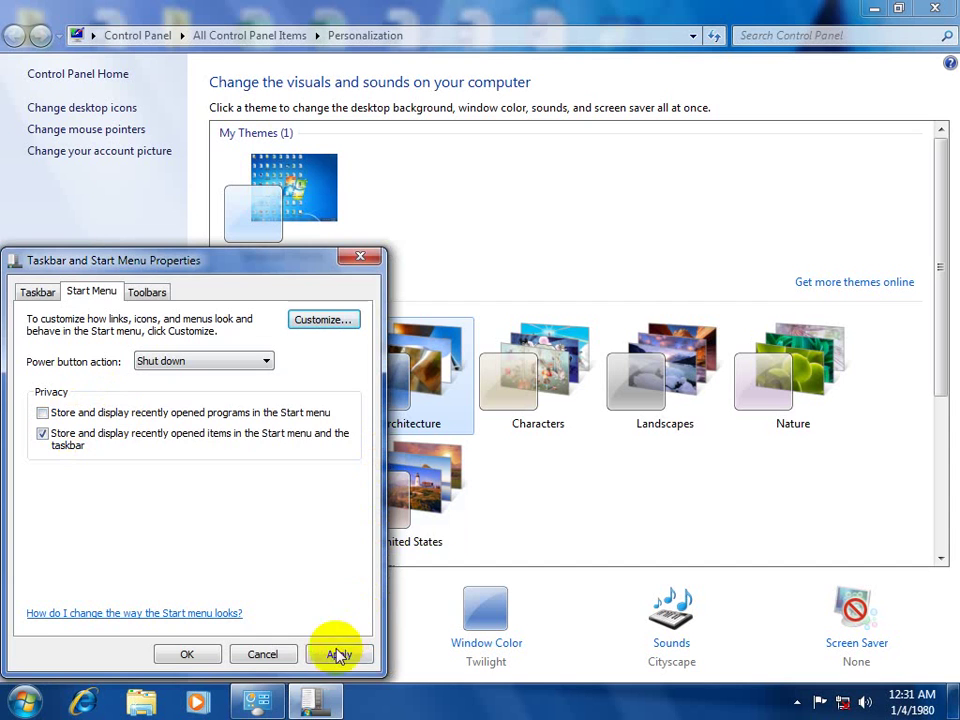
left_click(8, 703)
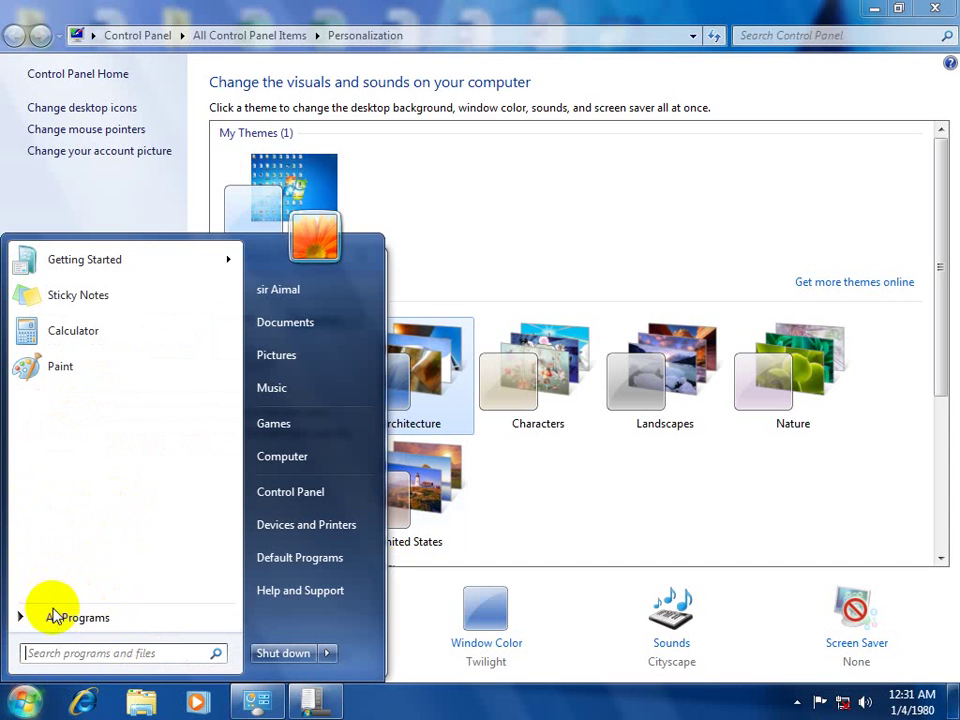
key("Escape")
Step: Re-enable storing and displaying recently opened programs in the Start menu, apply it, and view the Start menu
left_click(42, 412)
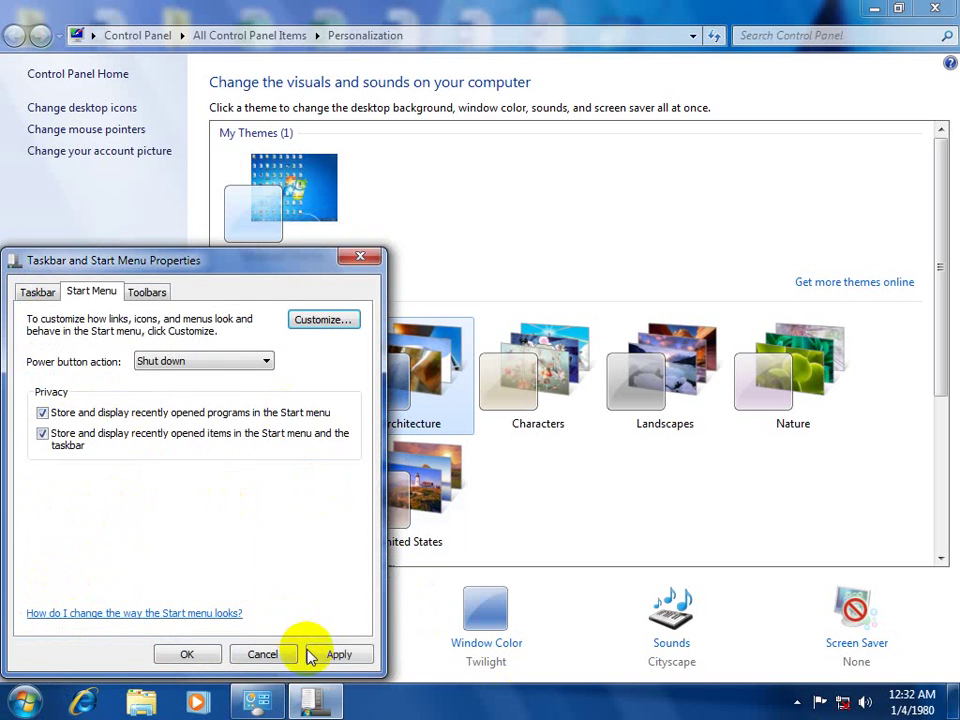
left_click(318, 655)
left_click(44, 705)
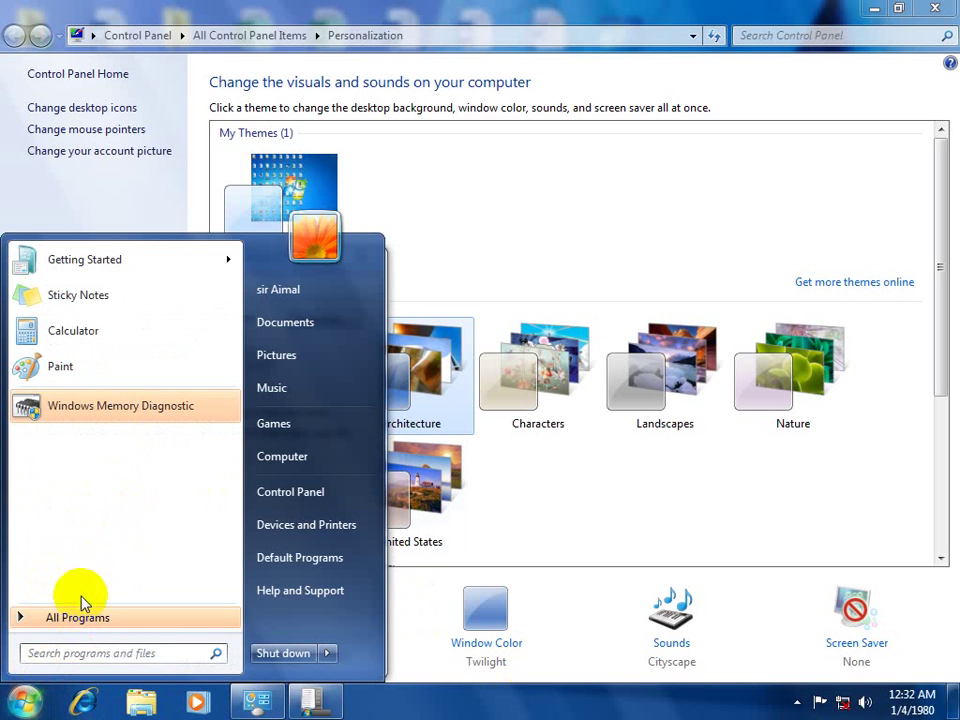
Step: Open a blank document in Word 2013 from the Microsoft Office 2013 program group, close it, and view Word's Jump List in the Start menu
left_click(81, 617)
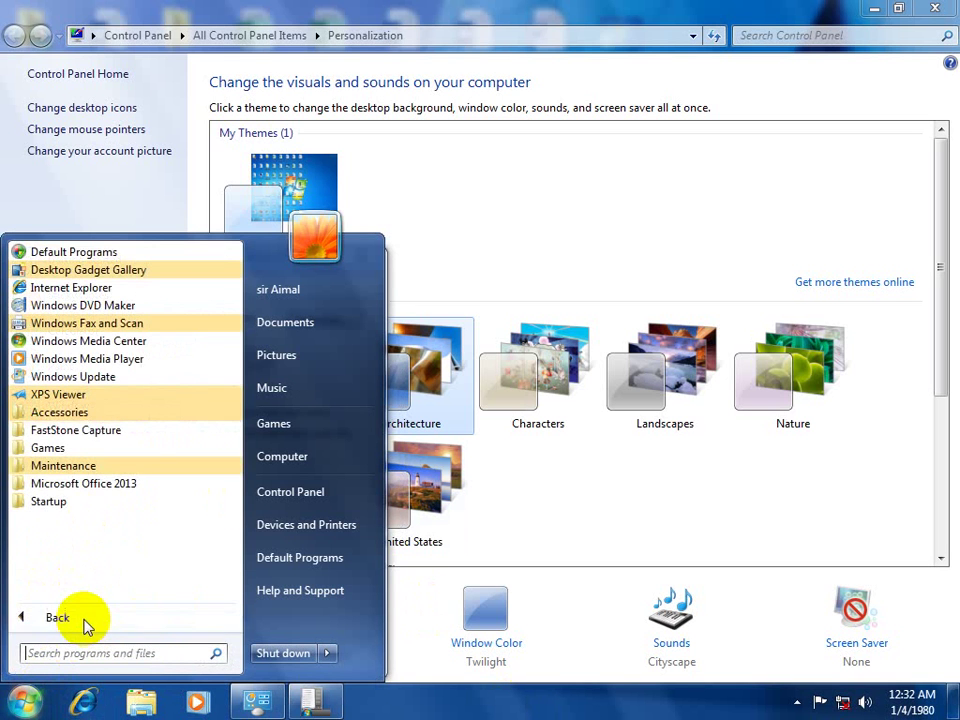
left_click(98, 484)
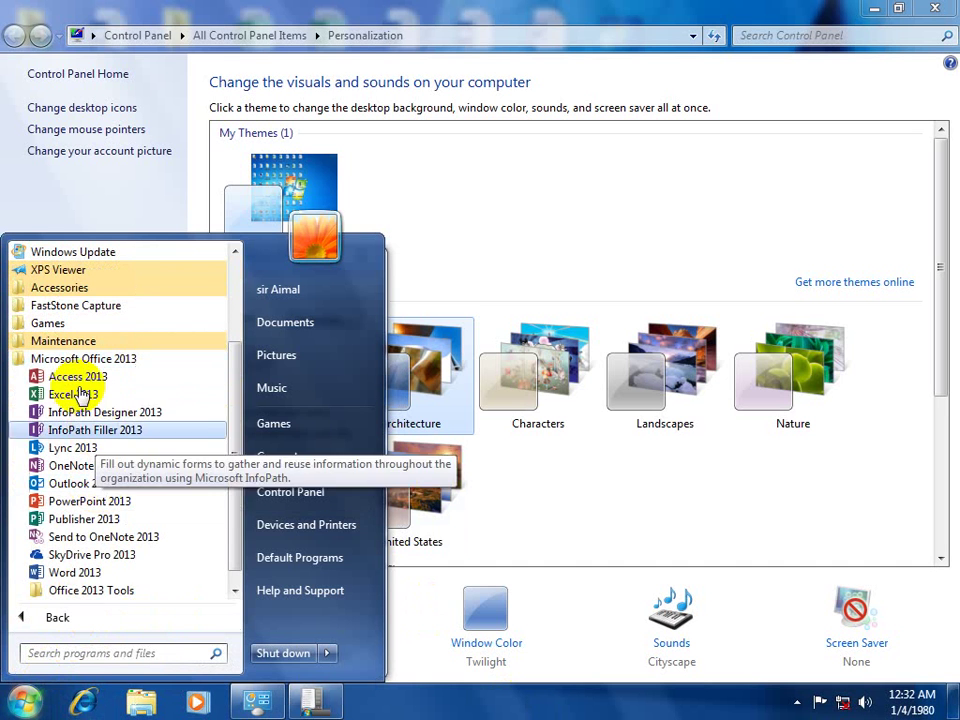
left_click(72, 572)
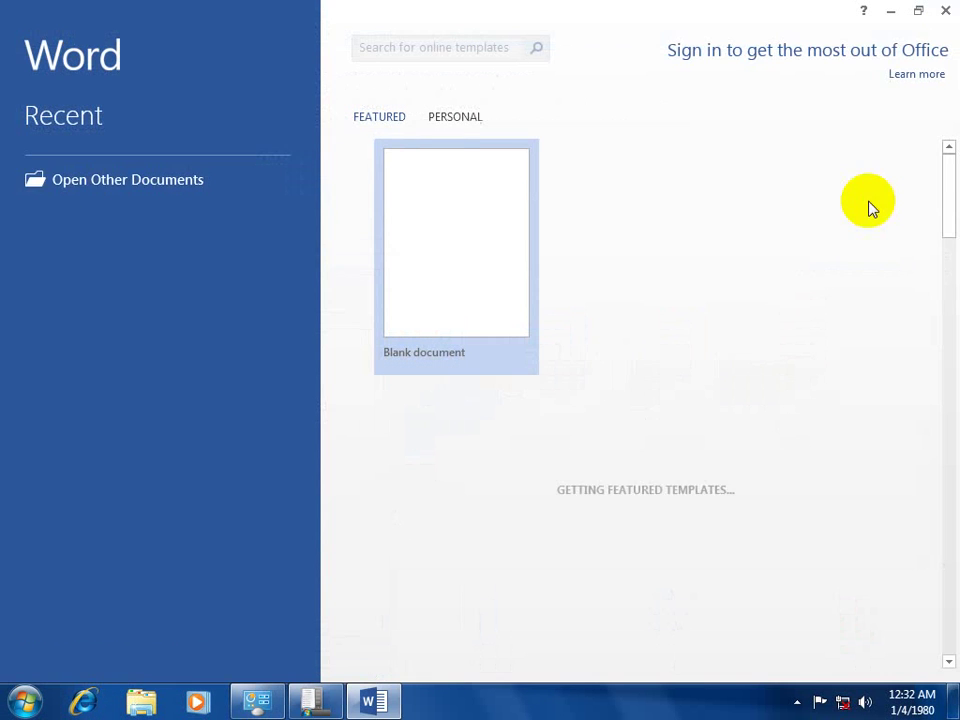
left_click(465, 231)
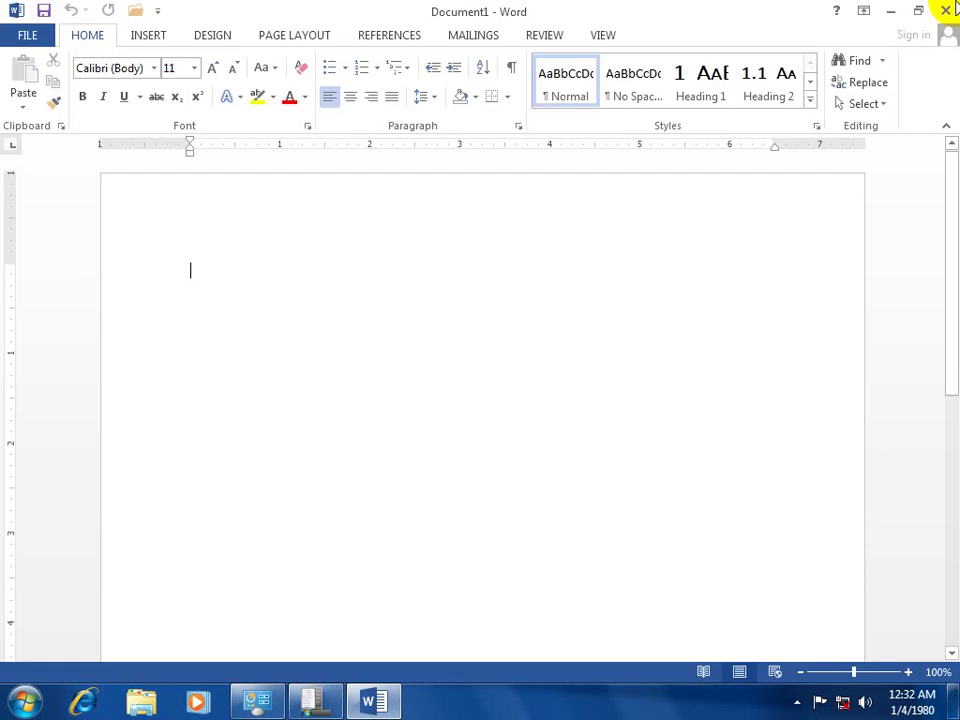
left_click(946, 10)
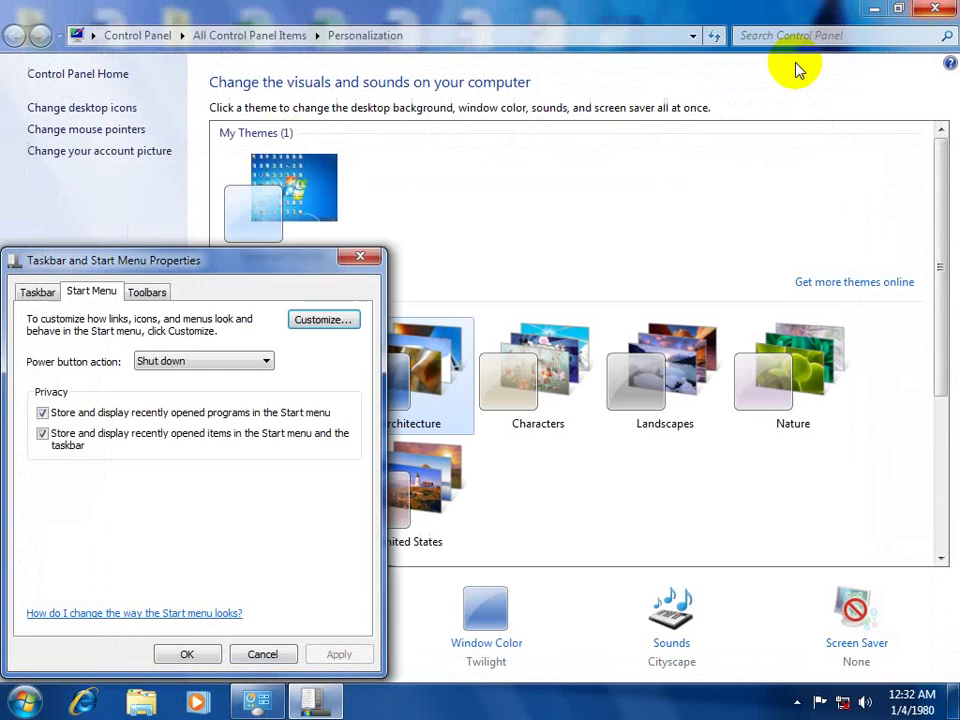
left_click(25, 702)
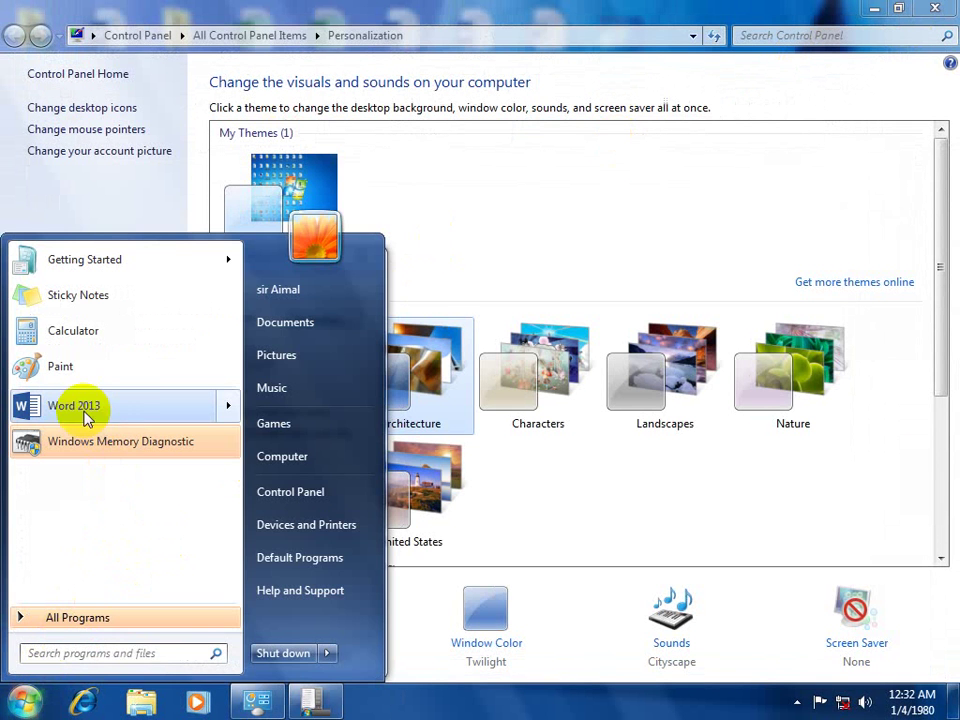
mouse_move(140, 403)
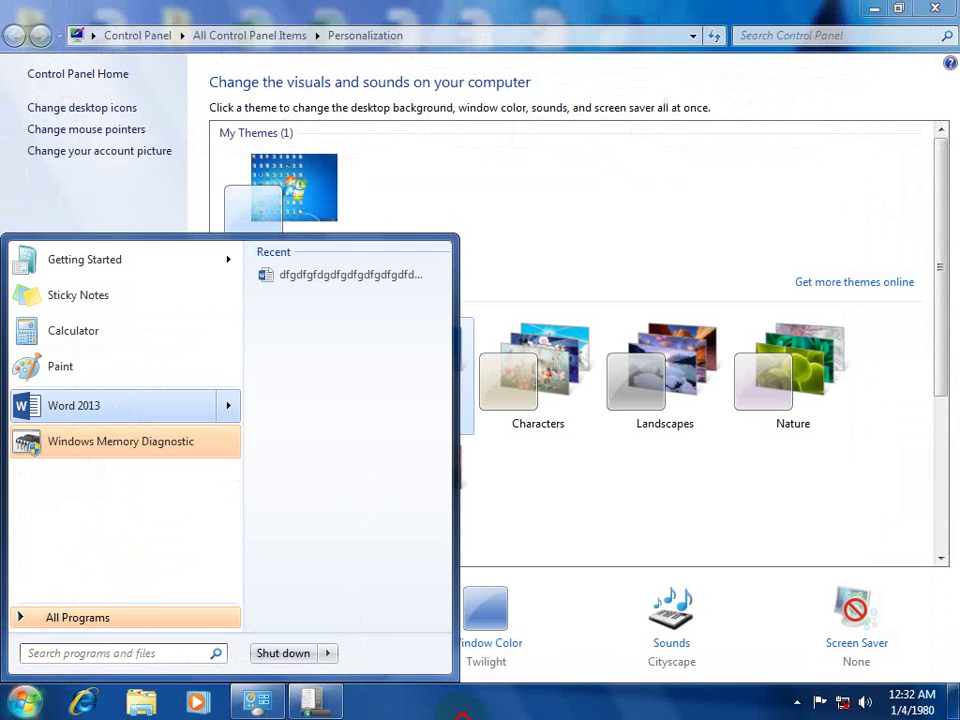
key("Escape")
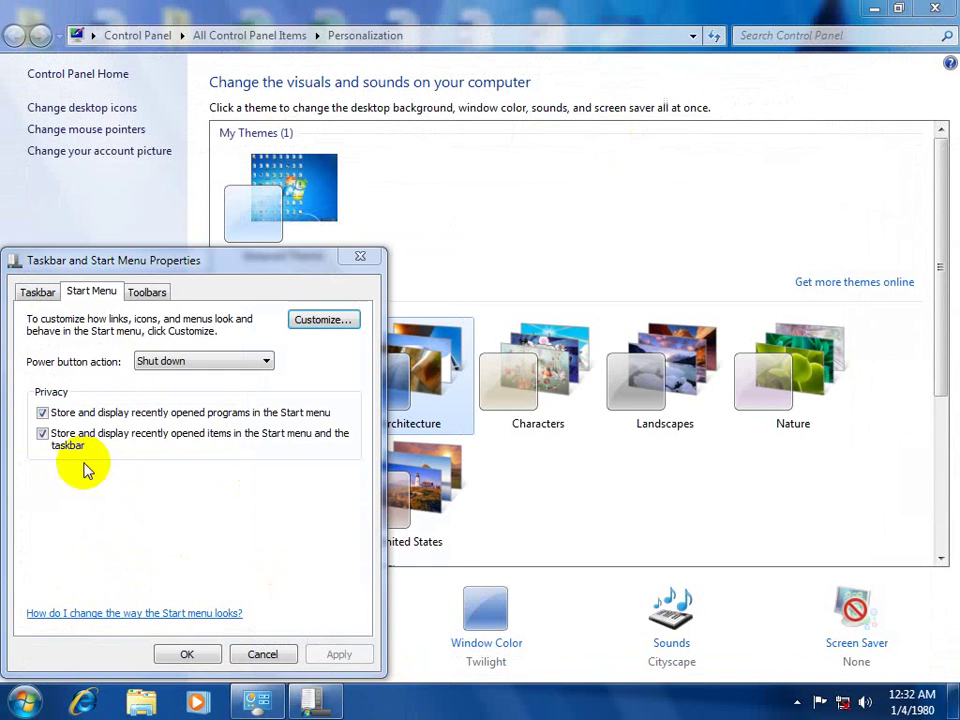
Step: Add the Address toolbar to the taskbar, launch Word from it with "winword", and close Word
left_click(150, 294)
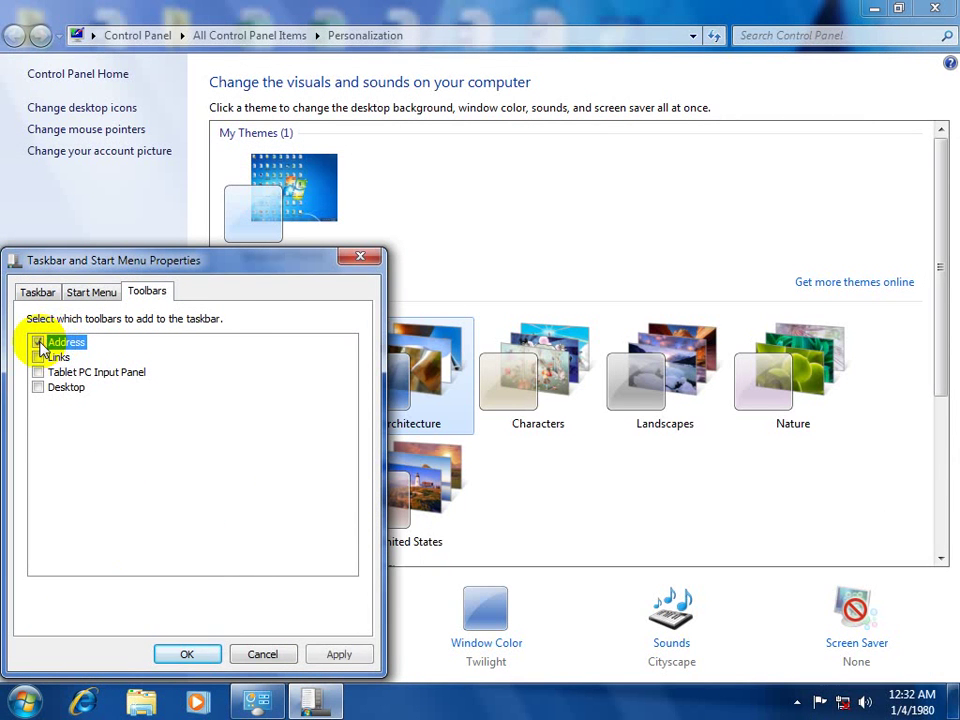
left_click(345, 654)
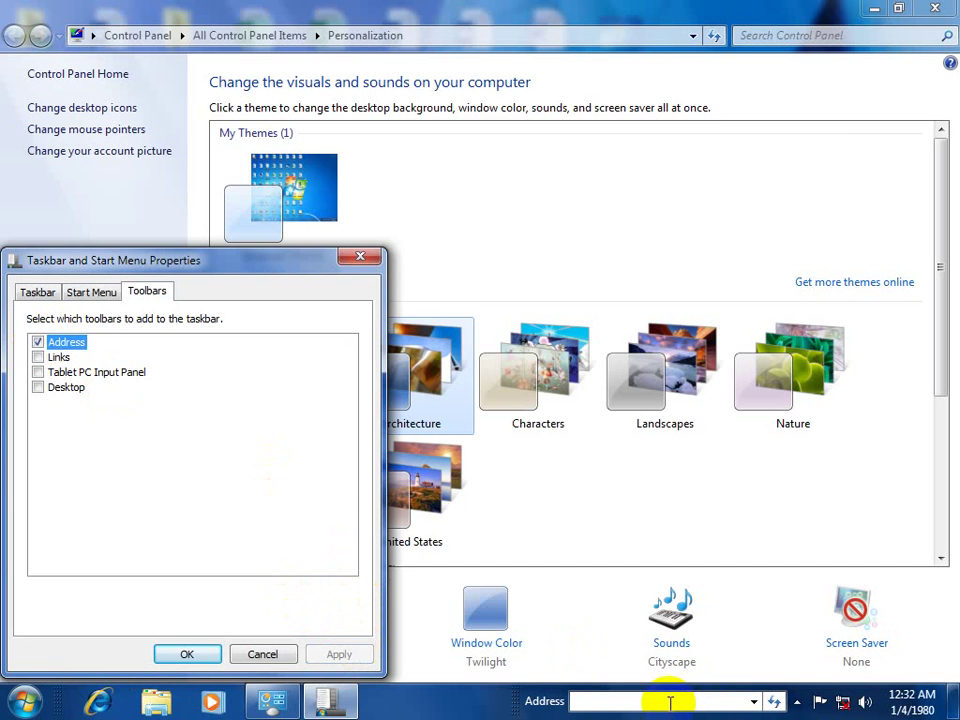
left_click(669, 702)
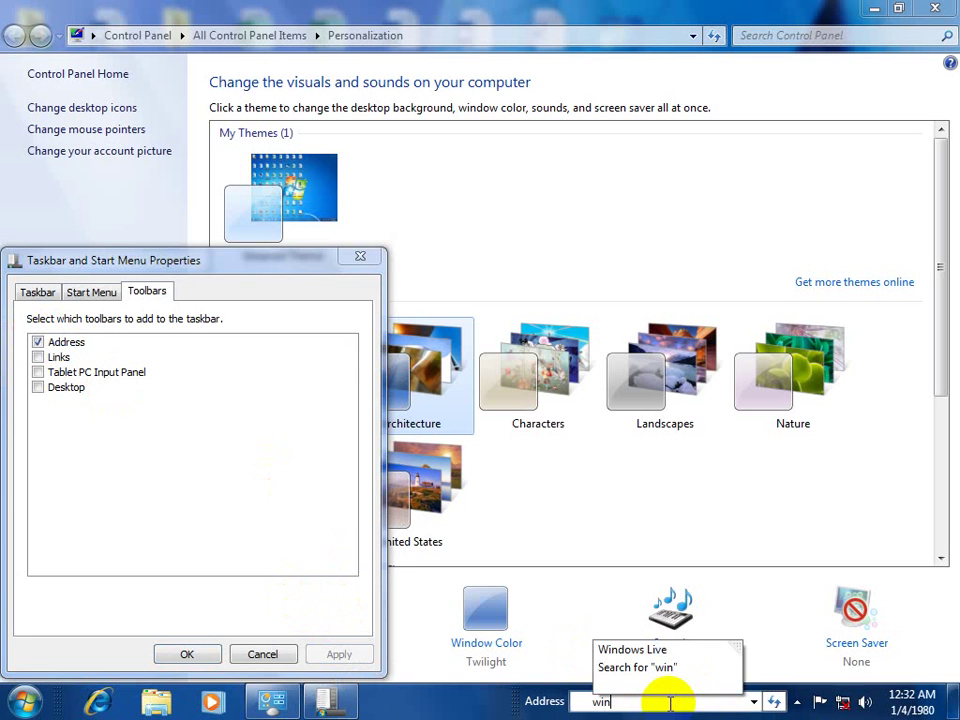
type("winword")
key("Return")
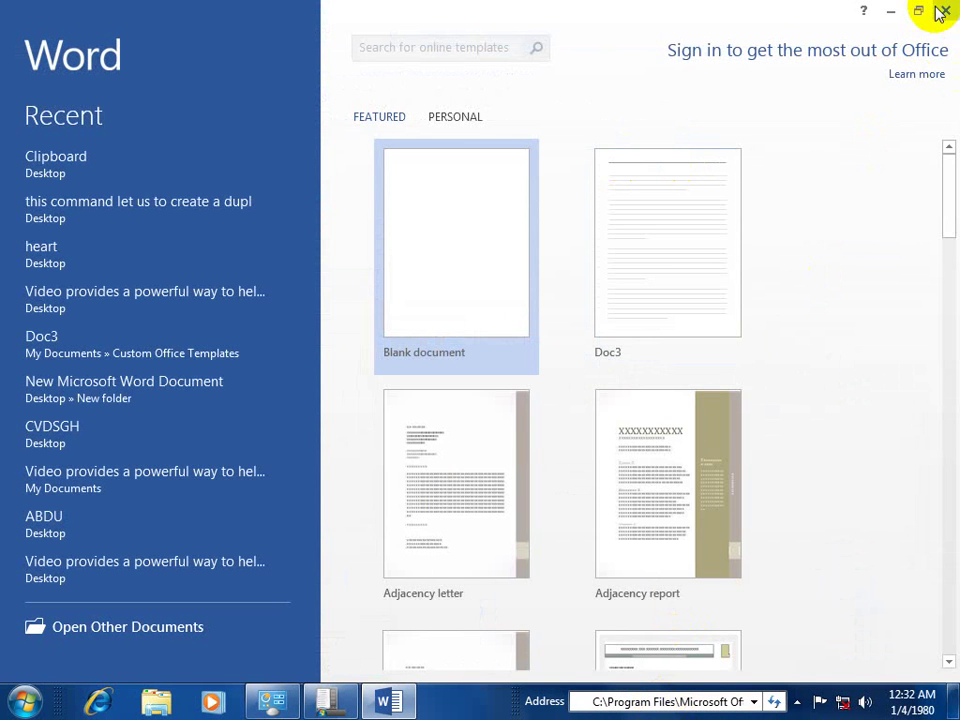
left_click(945, 13)
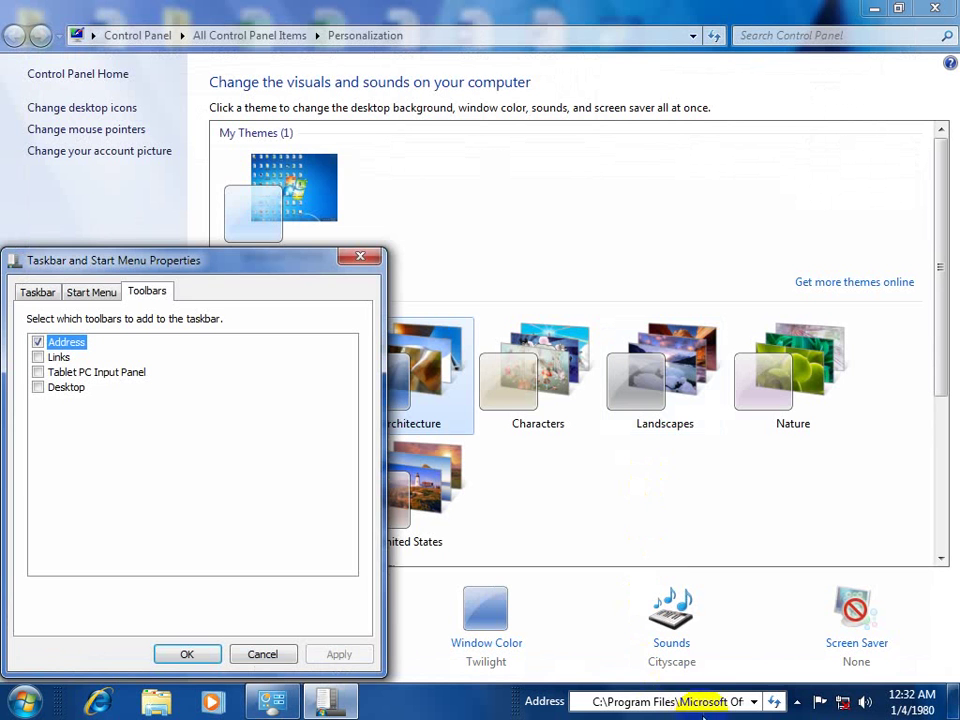
Step: Launch Access from the taskbar's Address toolbar with "msaccess" and close it
left_click(702, 701)
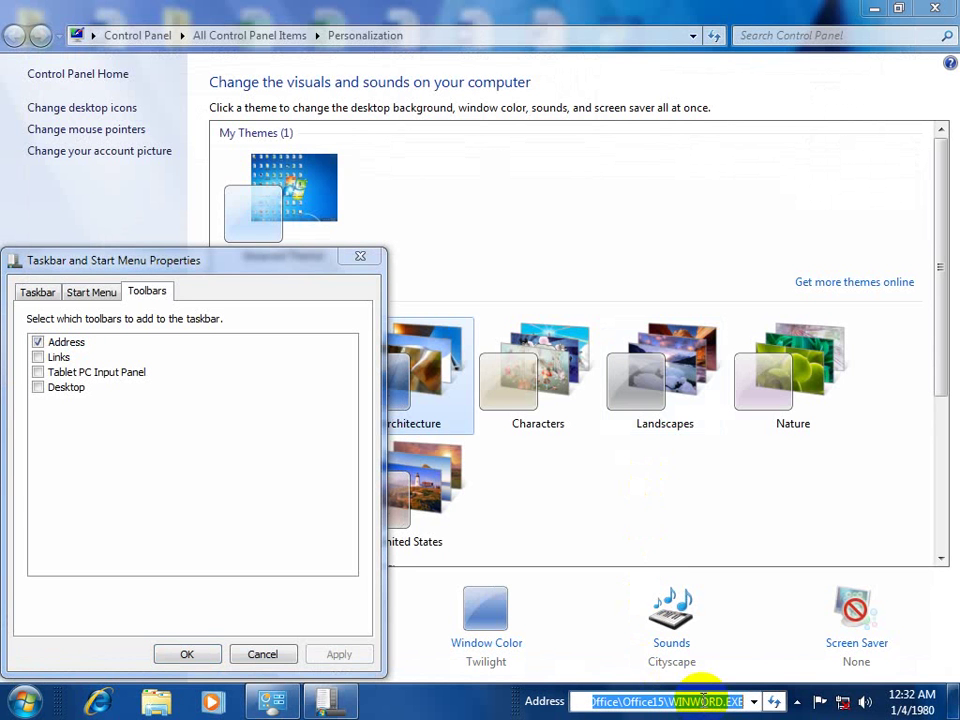
type("msac")
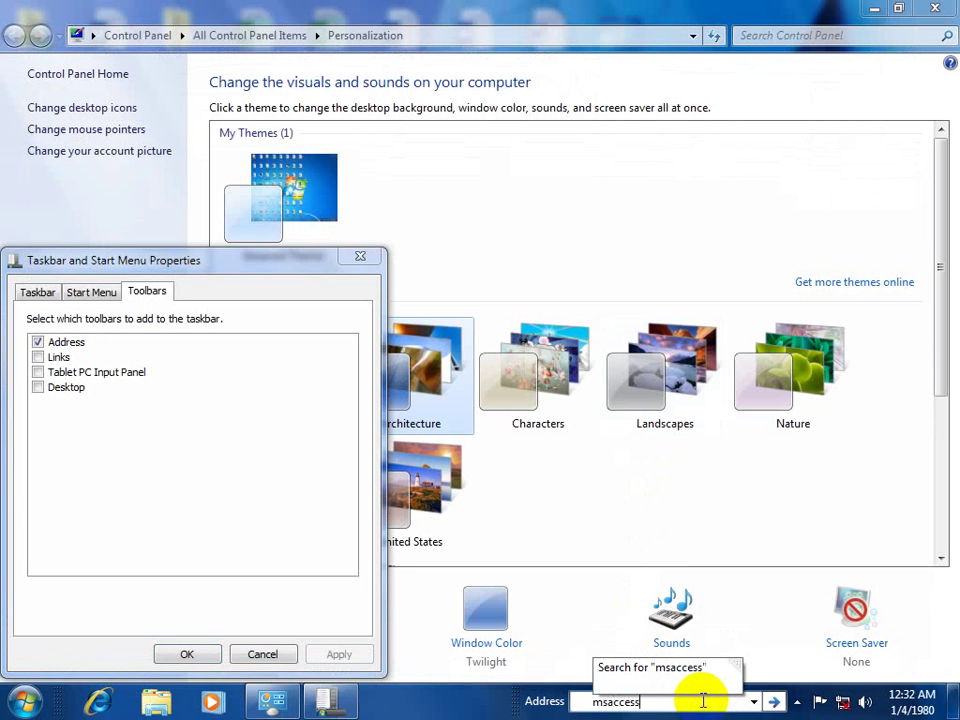
type("cess")
key("Return")
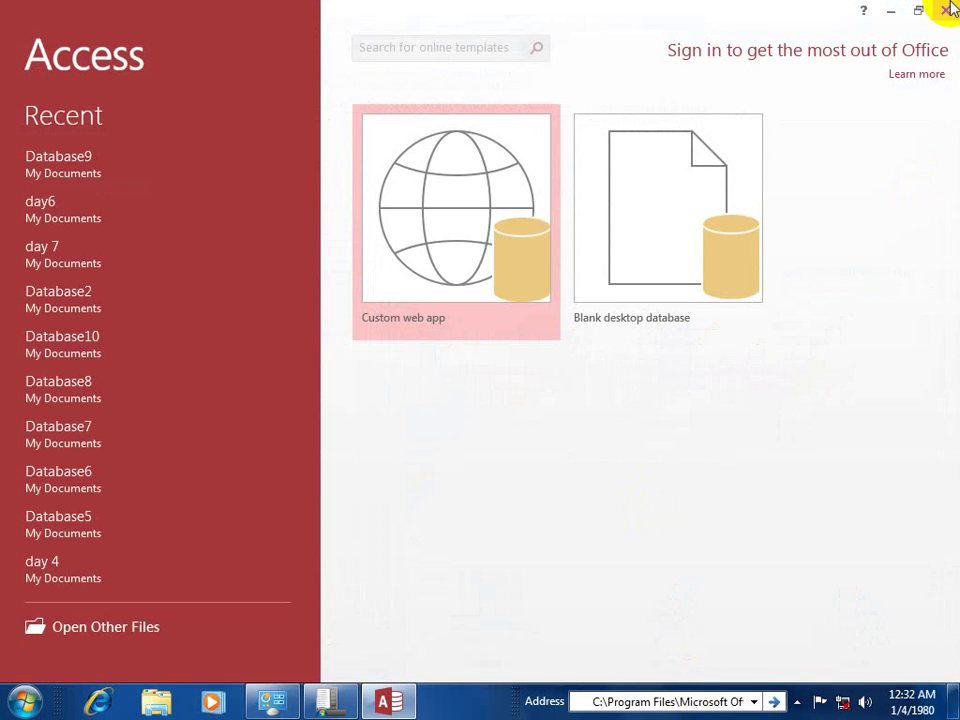
left_click(947, 18)
left_click(943, 9)
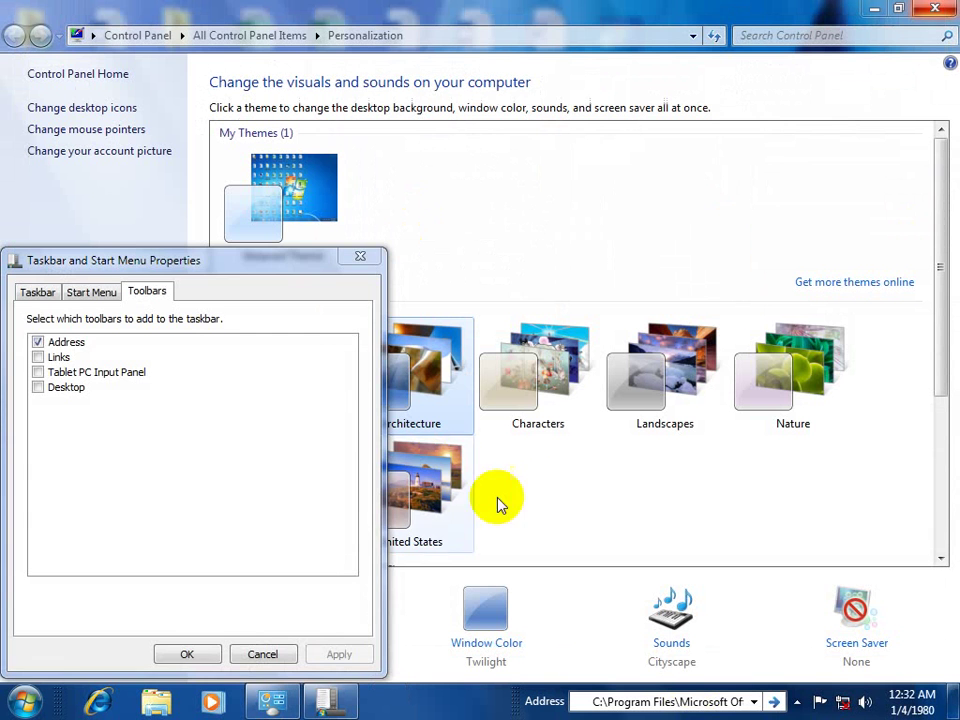
Step: Replace the Address toolbar on the taskbar with the Links toolbar and view its list of links
left_click(38, 344)
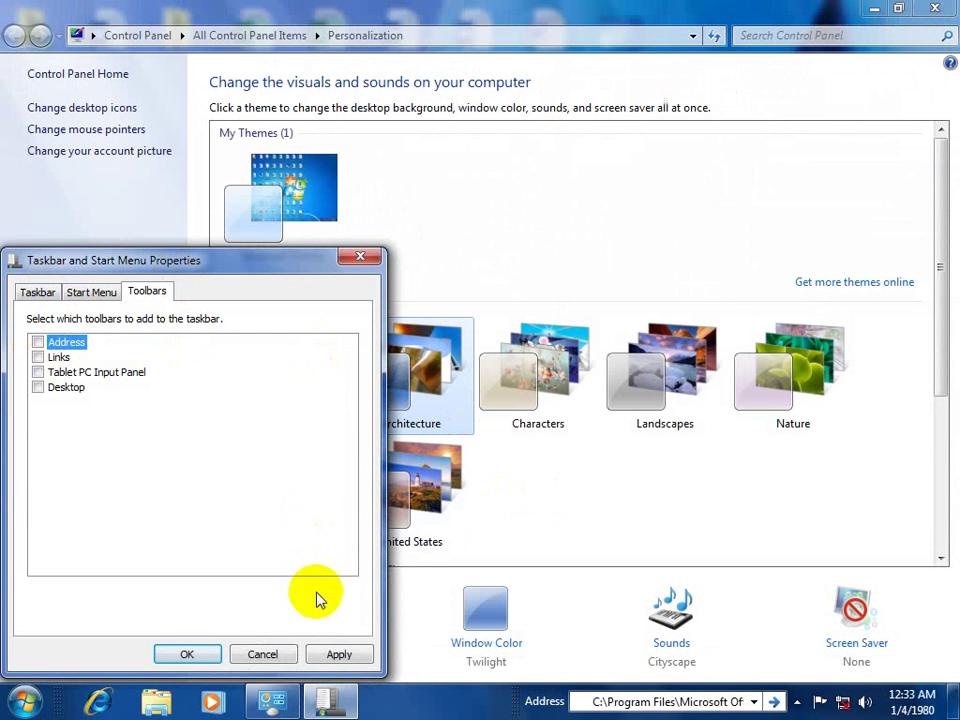
left_click(336, 655)
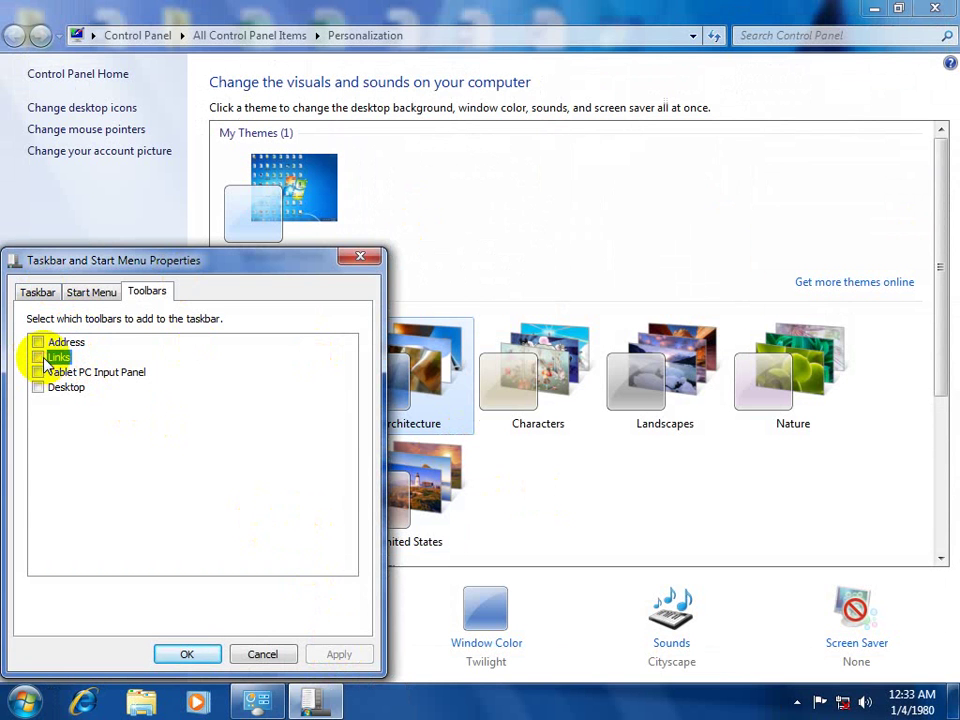
left_click(339, 654)
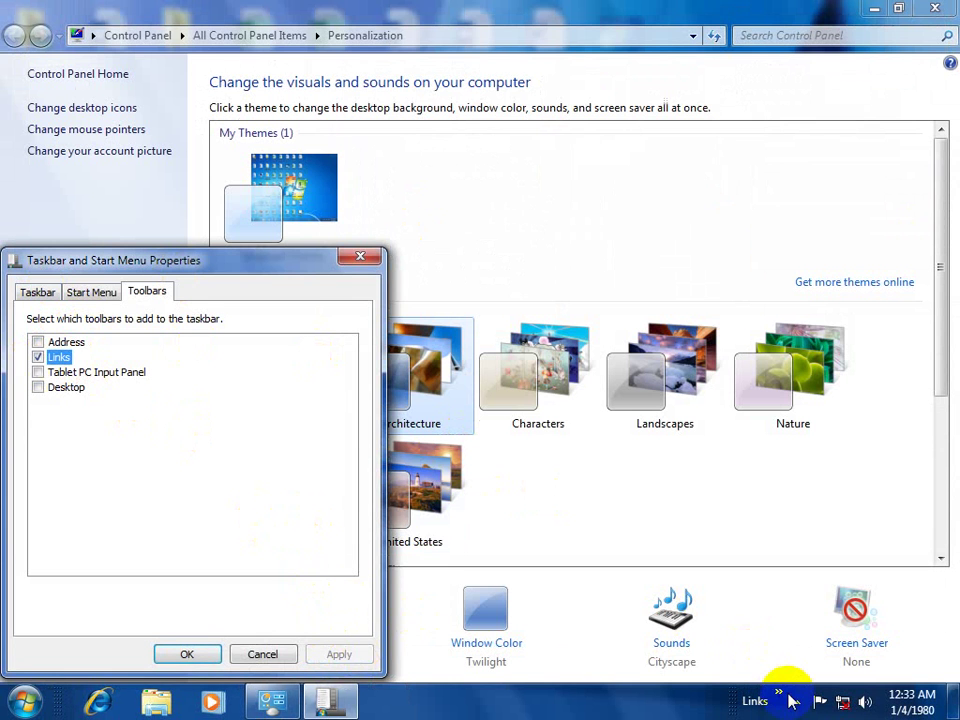
left_click(781, 698)
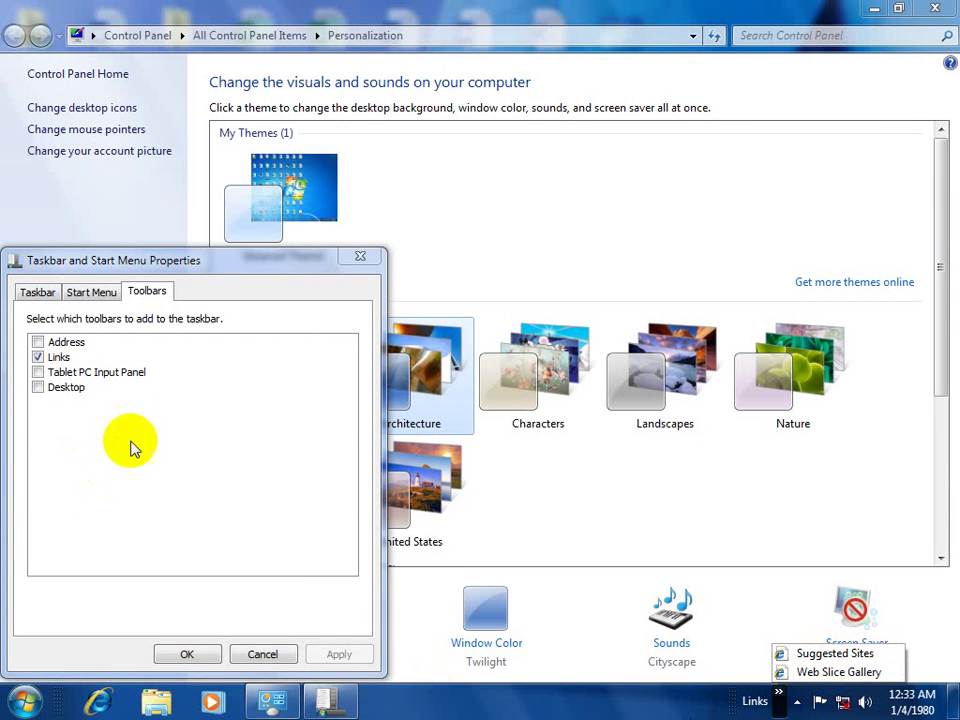
Step: Remove the Links toolbar from the taskbar and add the Tablet PC Input Panel toolbar, applying both changes
left_click(38, 357)
left_click(338, 656)
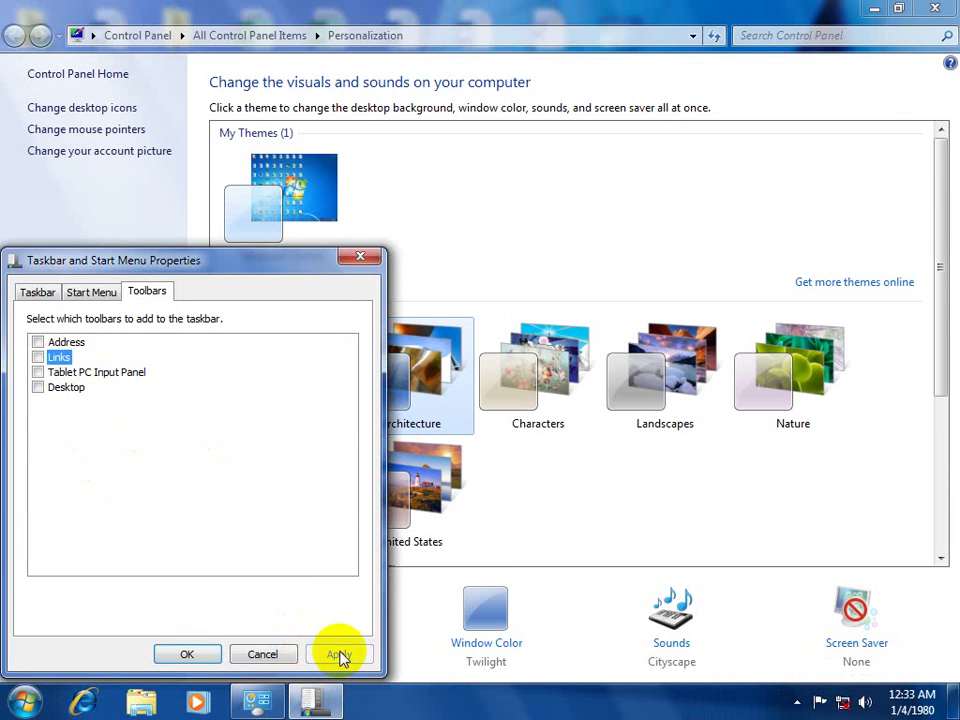
left_click(51, 376)
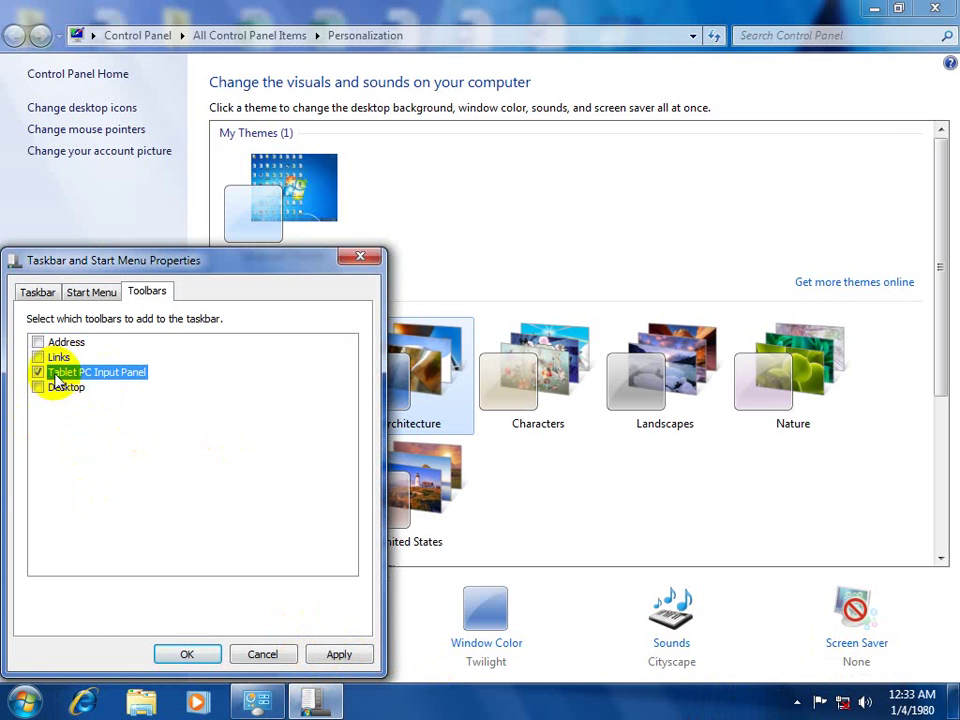
left_click(317, 658)
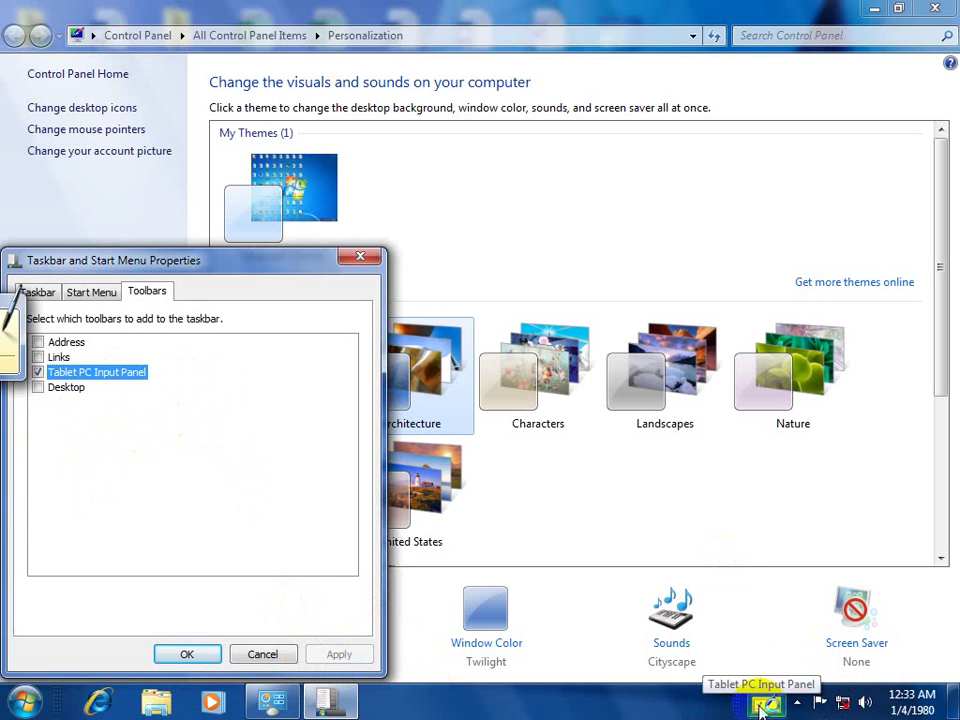
Step: Open the Tablet PC Input Panel, reposition it on the desktop and handwrite the word "computed" in its writing area
left_click(12, 290)
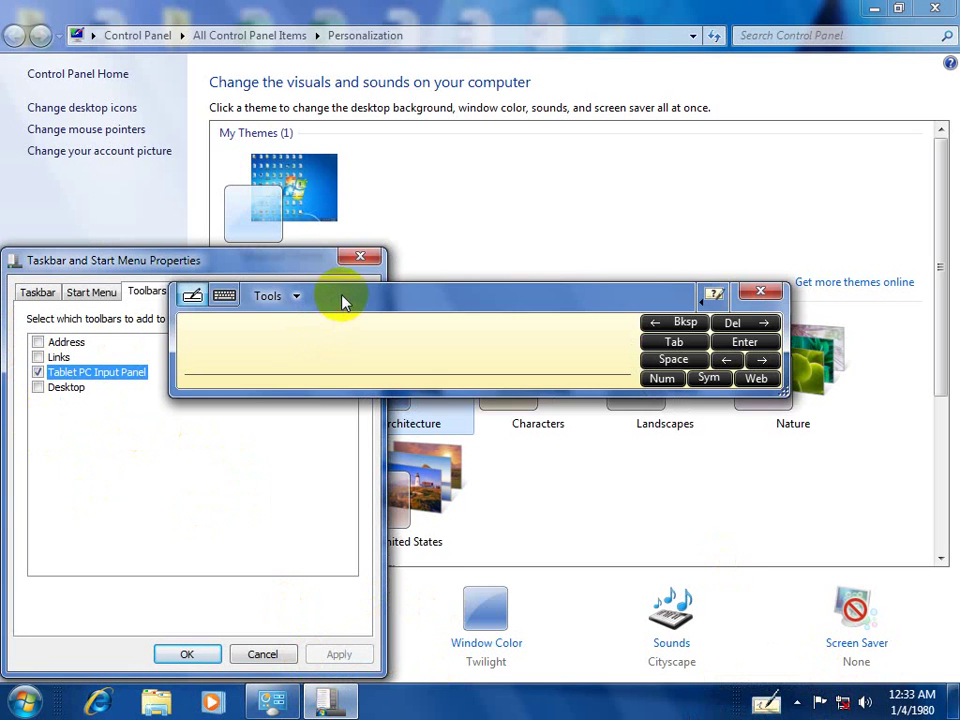
left_click_drag(342, 302, 388, 257)
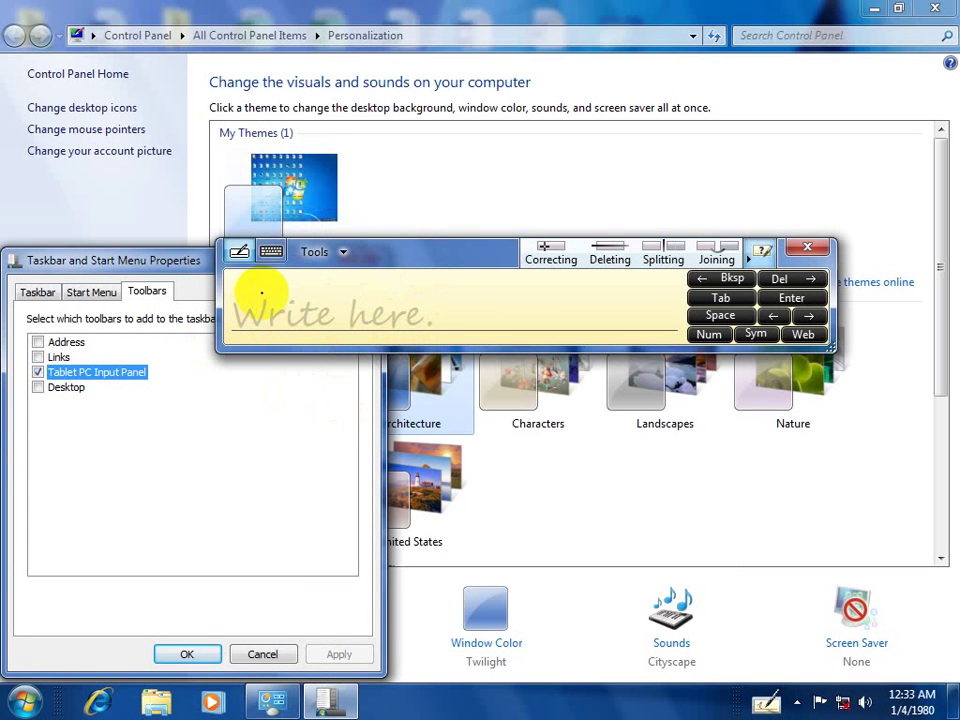
mouse_move(268, 288)
left_mouse_down()
mouse_move(257, 315)
mouse_move(272, 326)
mouse_move(296, 326)
mouse_move(297, 301)
mouse_move(360, 311)
mouse_move(405, 343)
left_mouse_up()
mouse_move(370, 305)
left_mouse_down()
mouse_move(418, 302)
mouse_move(450, 324)
mouse_move(492, 312)
left_mouse_up()
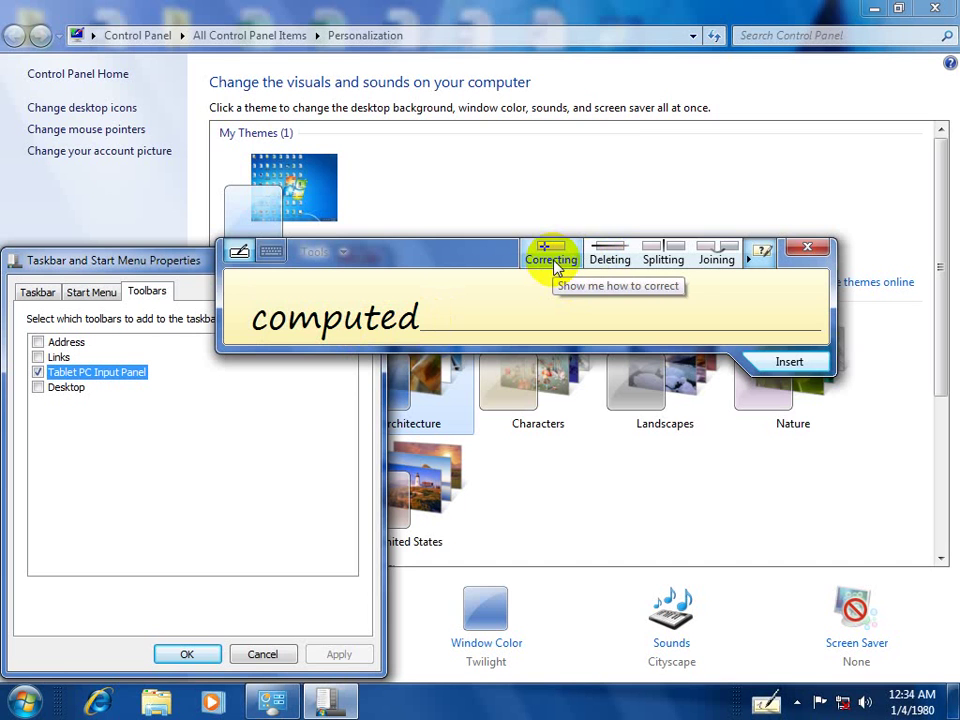
Step: Split the final "d" off the handwritten word "computed" and write over that letter to correct it
mouse_move(557, 268)
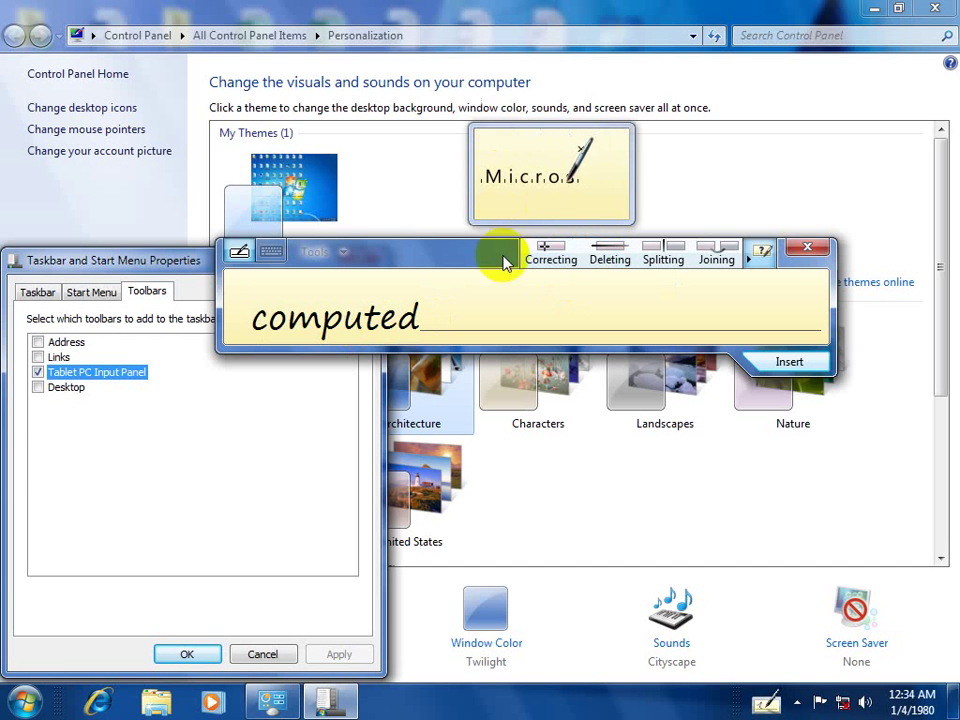
left_click_drag(400, 297, 401, 343)
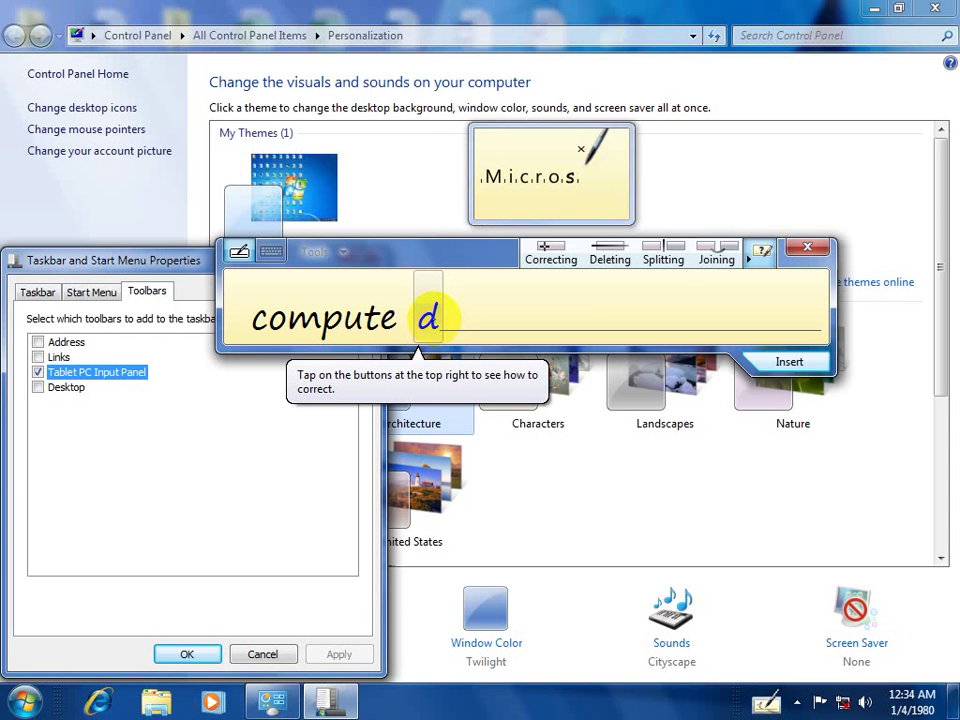
left_click(428, 313)
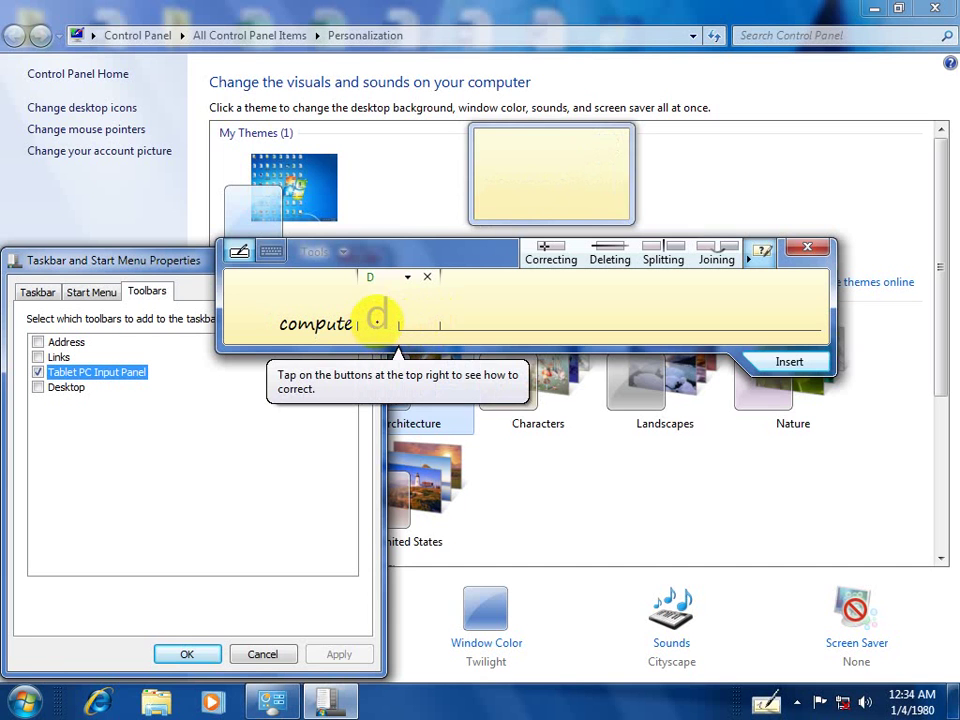
left_click_drag(375, 318, 377, 320)
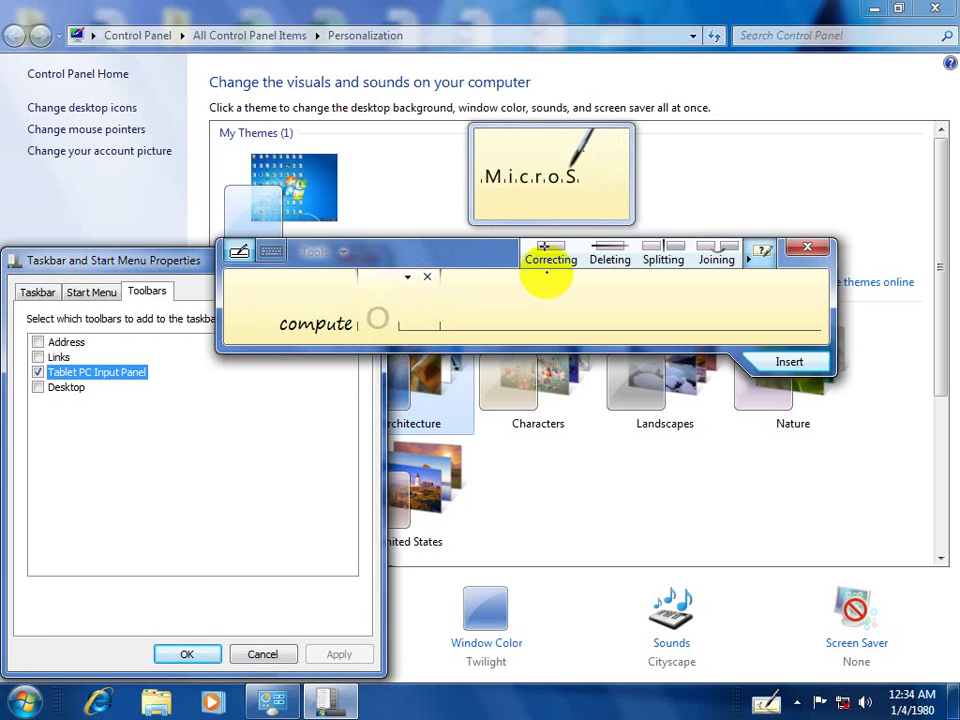
Step: Strike out the handwritten text to delete it, and handwrite a new sample word in the Input Panel
mouse_move(613, 262)
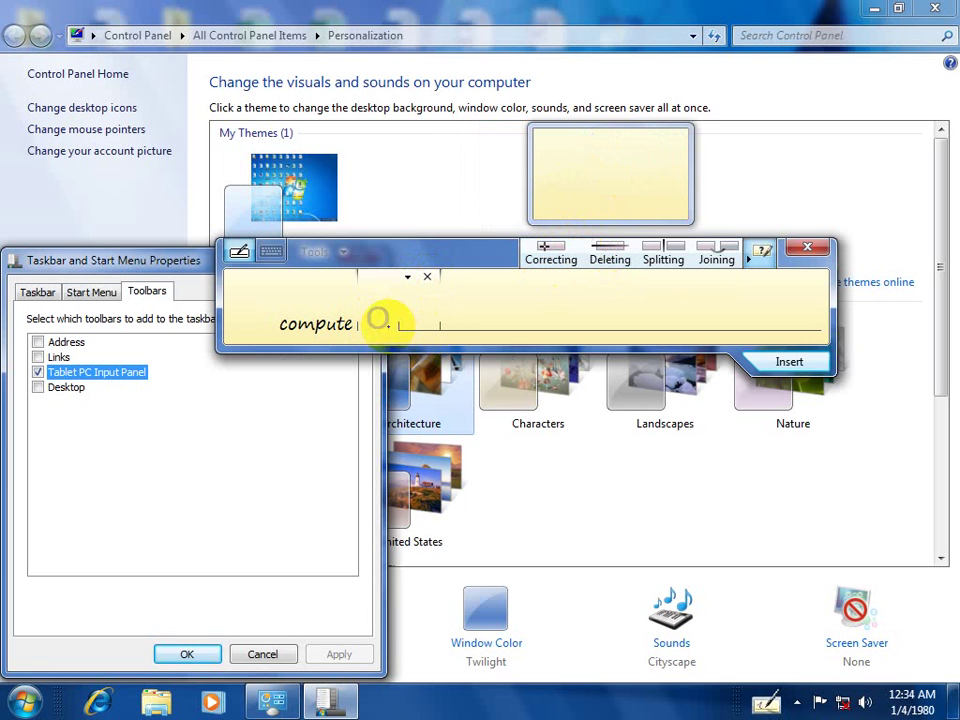
left_click_drag(388, 321, 285, 326)
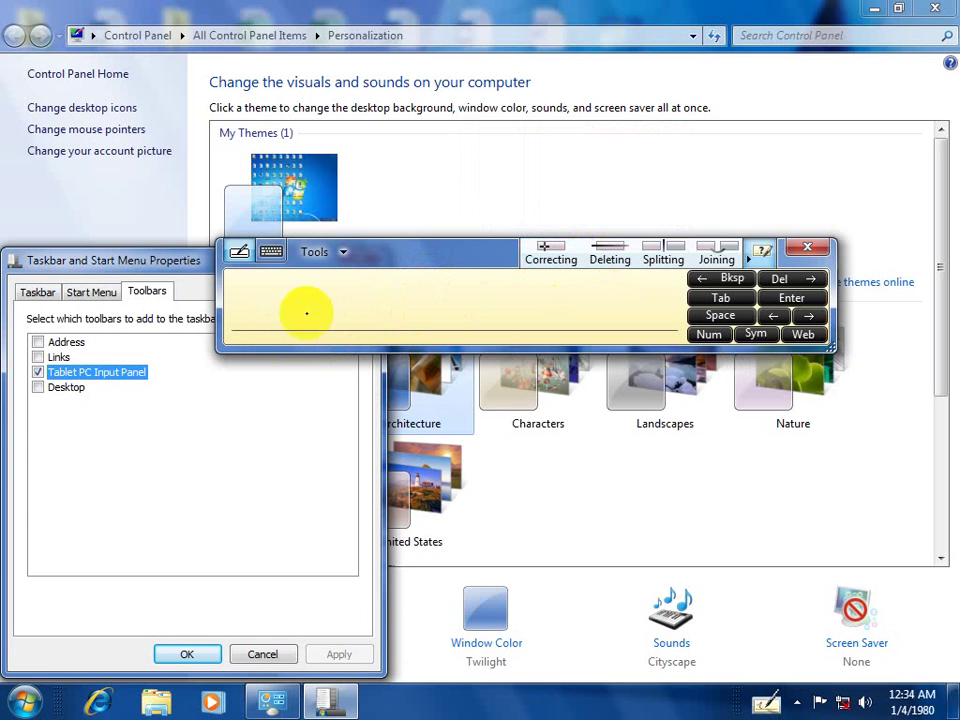
mouse_move(284, 303)
left_mouse_down()
mouse_move(298, 326)
mouse_move(311, 314)
mouse_move(474, 322)
left_mouse_up()
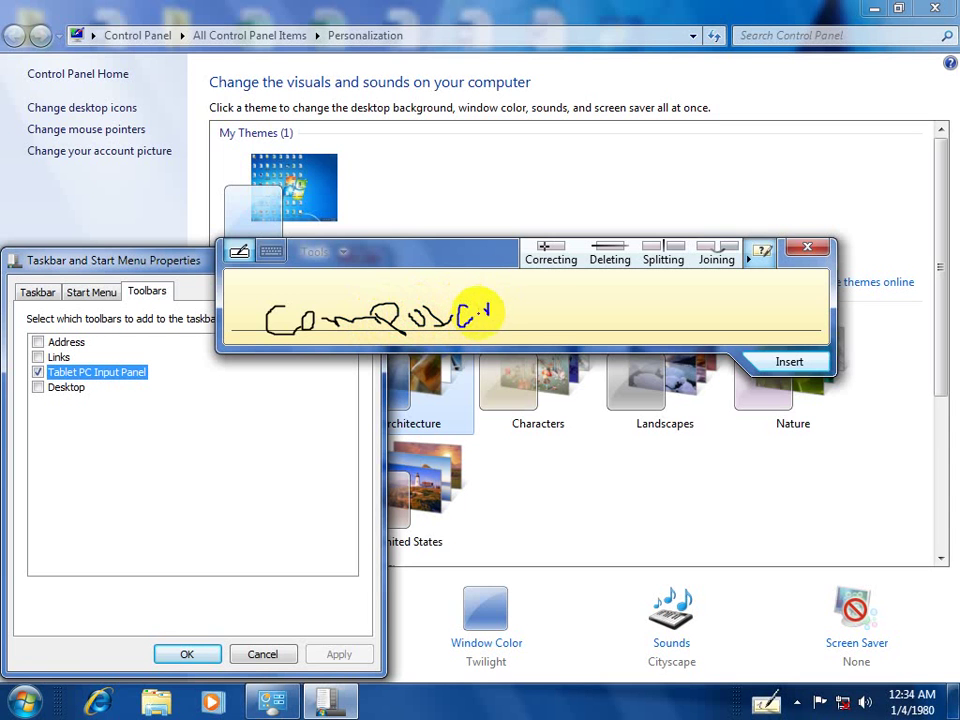
Step: Split the recognized word "compotes" after "com", rejoin its two parts and strike the word out
left_click(663, 258)
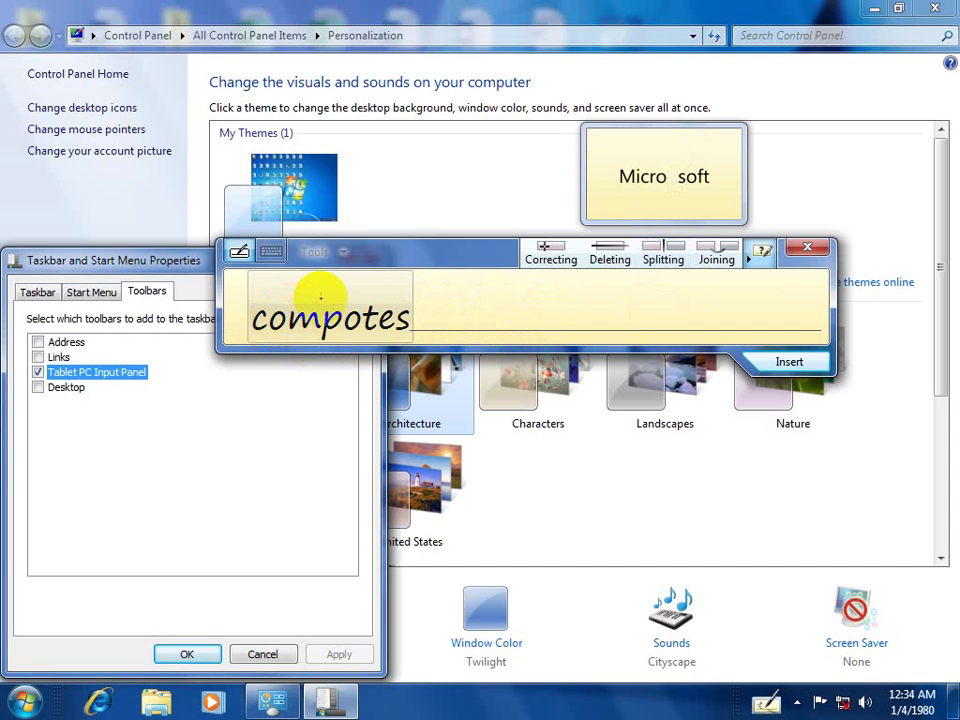
left_click_drag(323, 296, 326, 336)
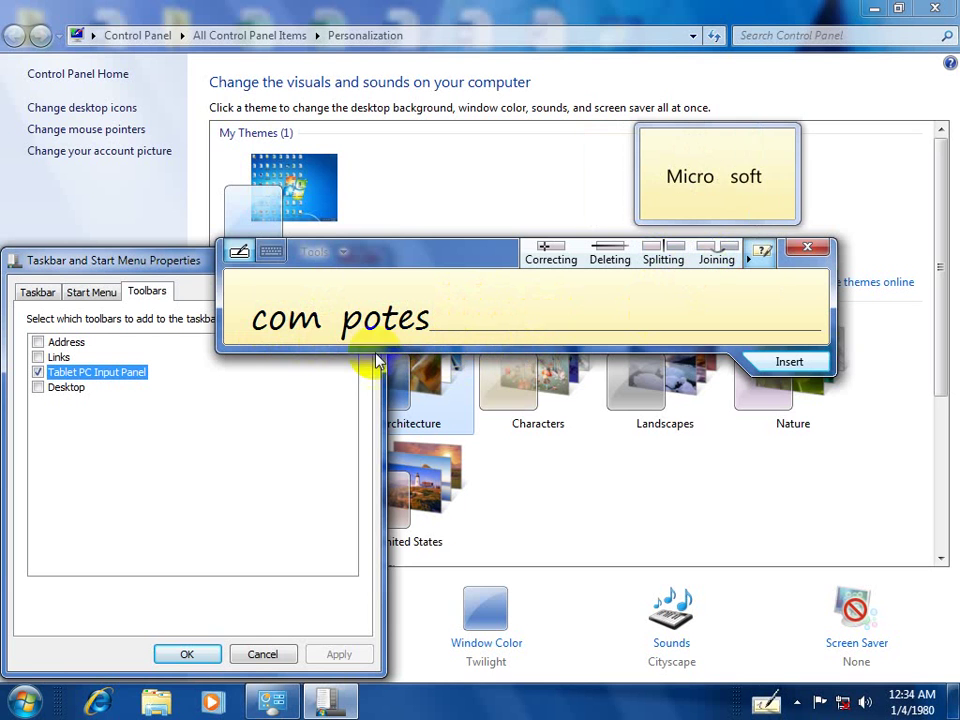
left_click_drag(303, 340, 298, 338)
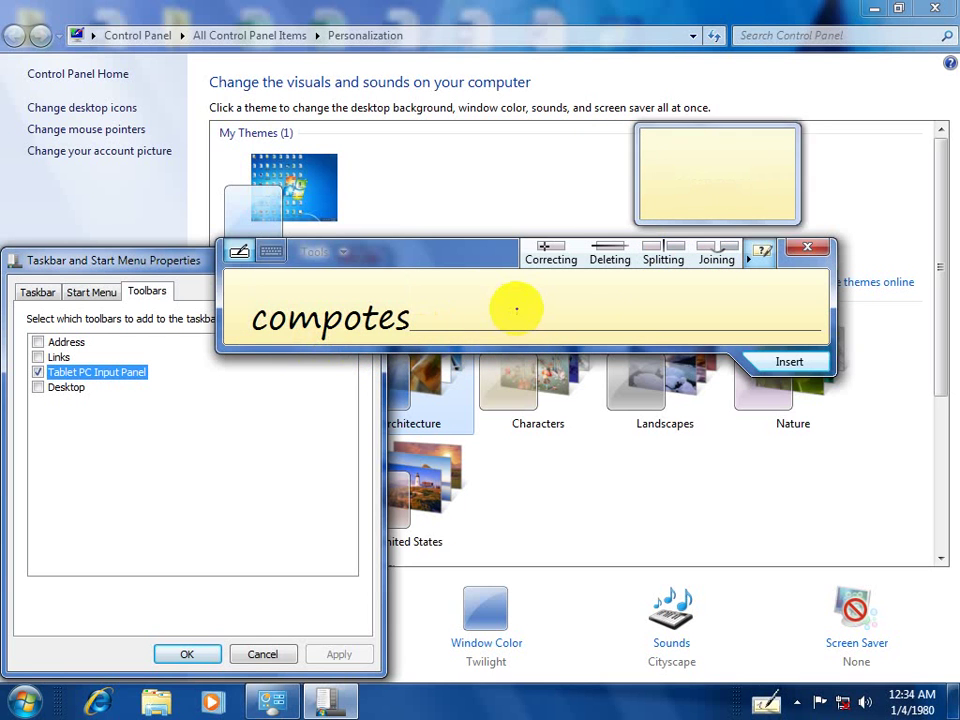
left_click_drag(410, 318, 246, 320)
Step: Exit the Input Panel and remove the Tablet PC Input Panel toolbar from the taskbar, applying the change
left_click(345, 253)
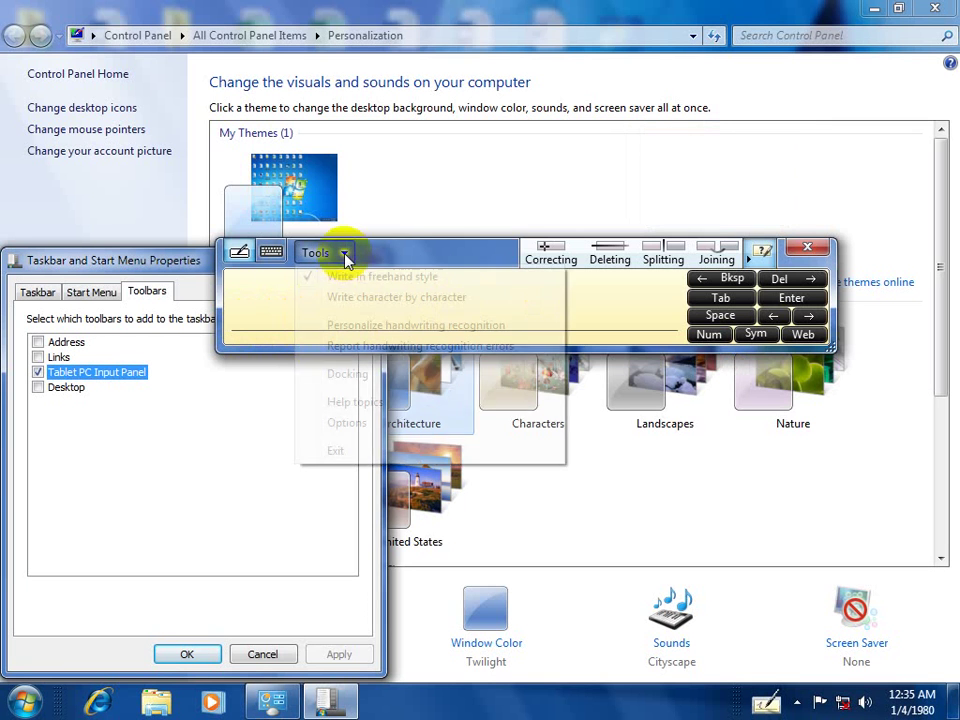
left_click(350, 451)
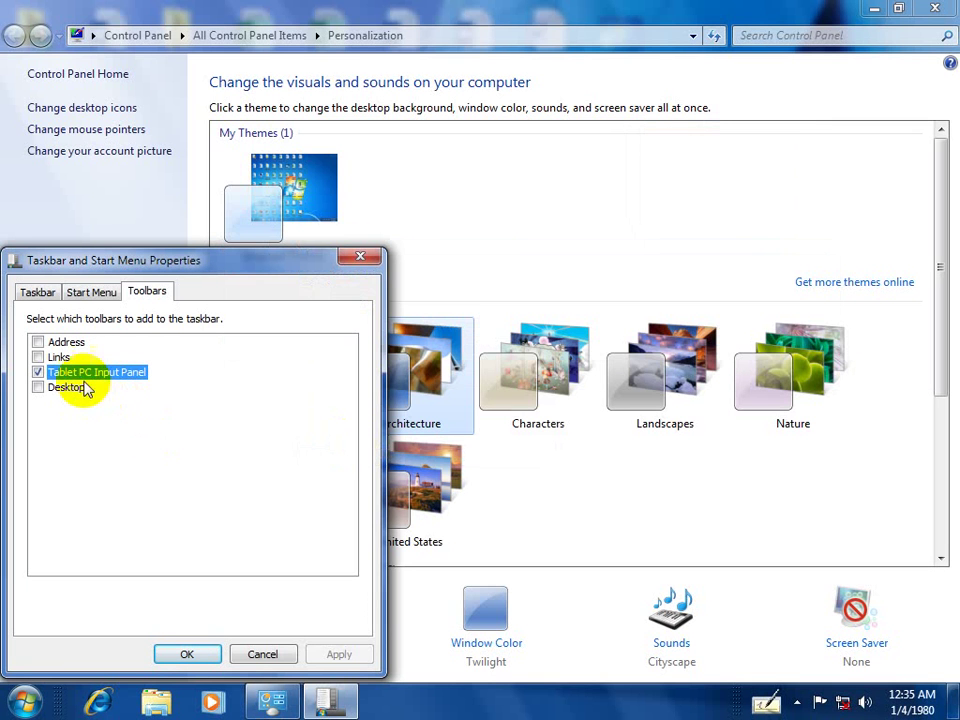
left_click(38, 372)
left_click(327, 655)
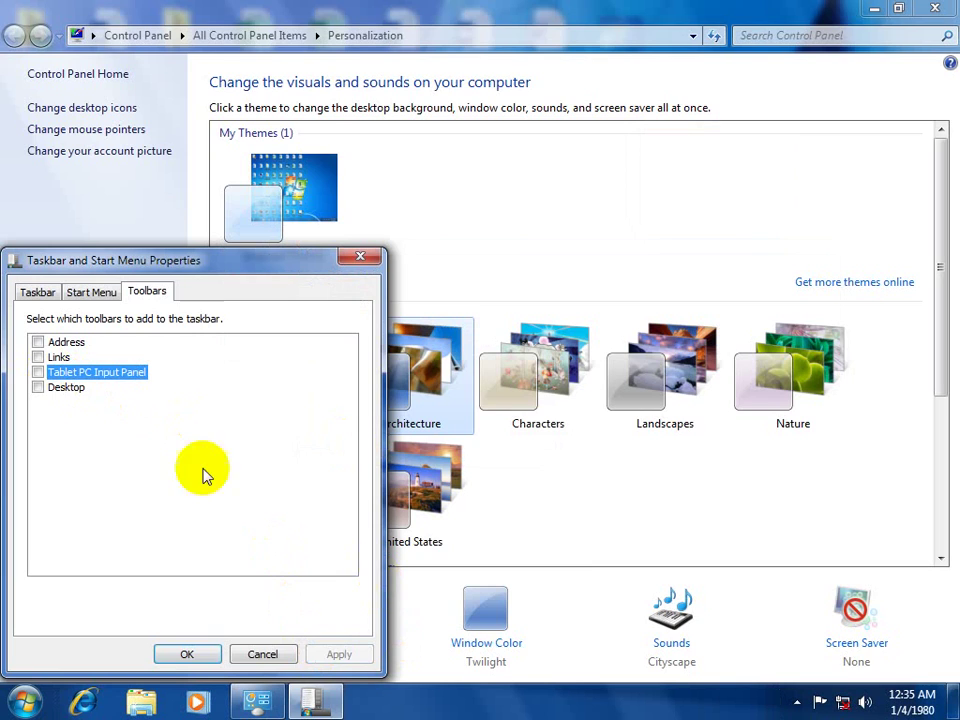
Step: With the other windows minimized, add the Desktop toolbar to the taskbar and look through its list of desktop items
left_click(953, 700)
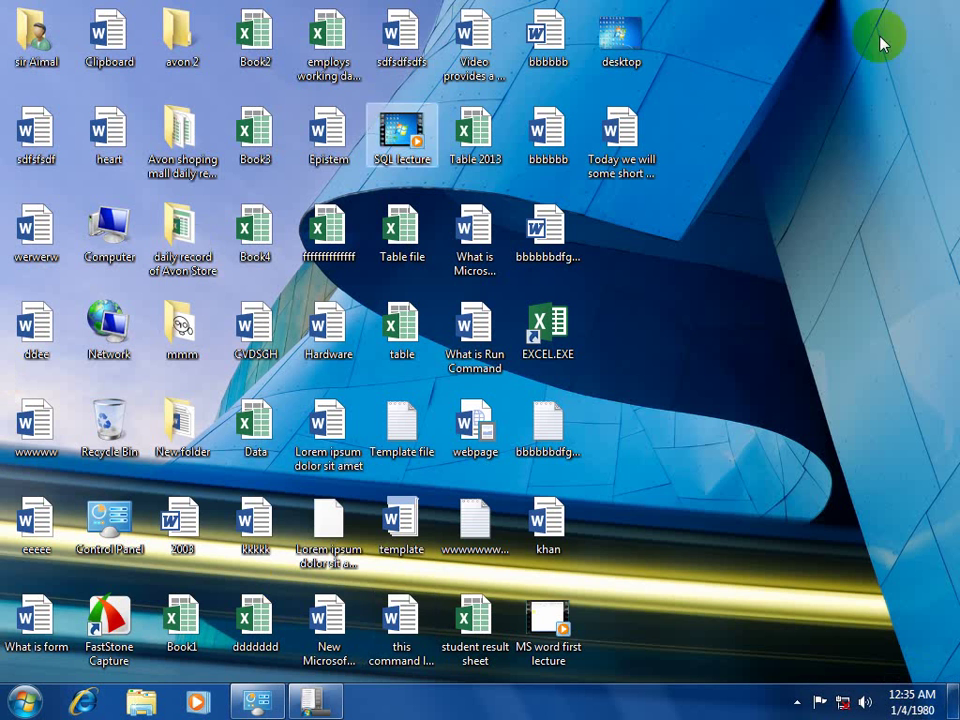
left_click_drag(884, 8, 714, 412)
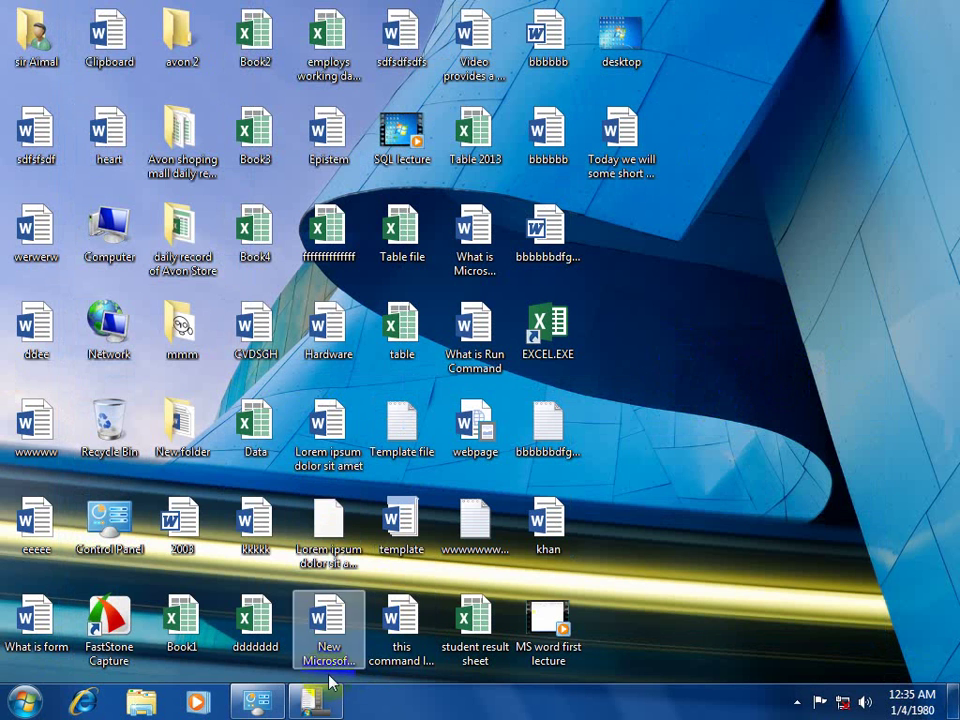
left_click(316, 701)
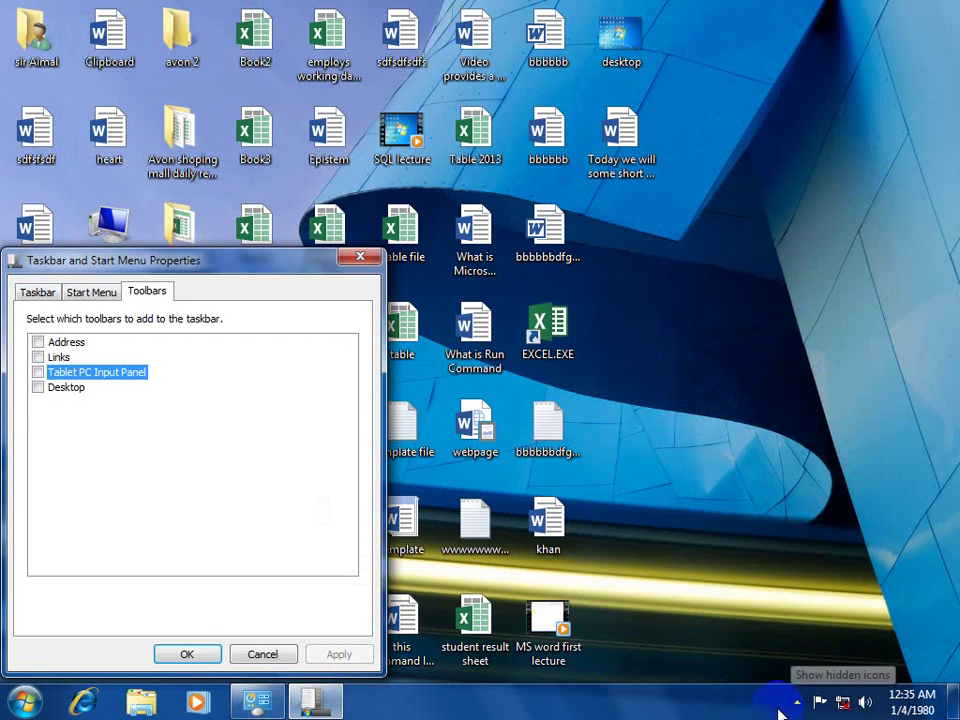
left_click(37, 388)
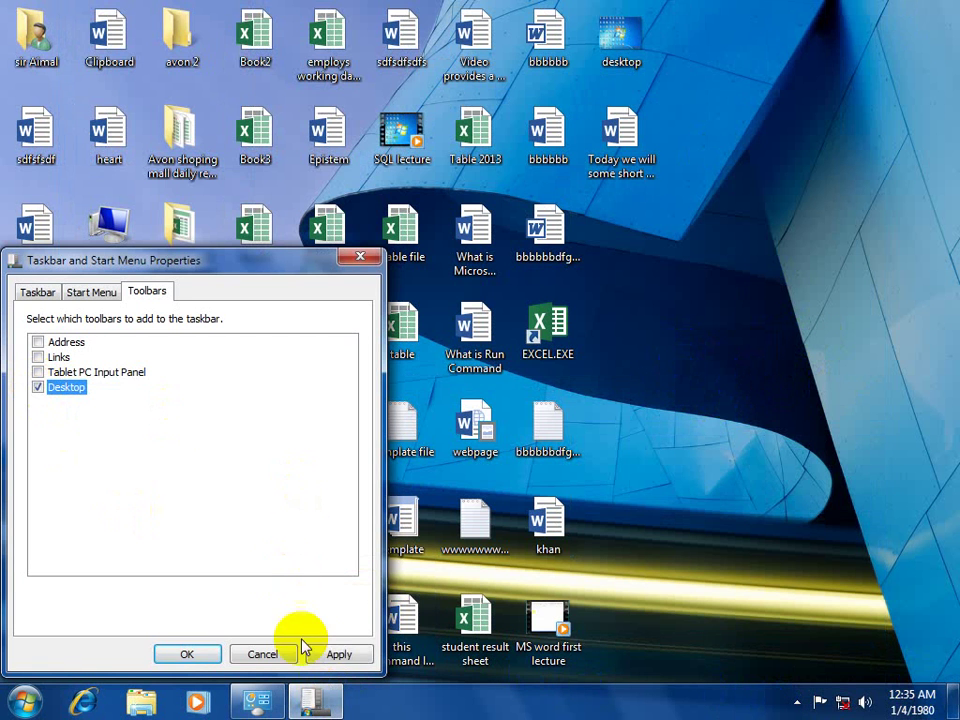
left_click(336, 654)
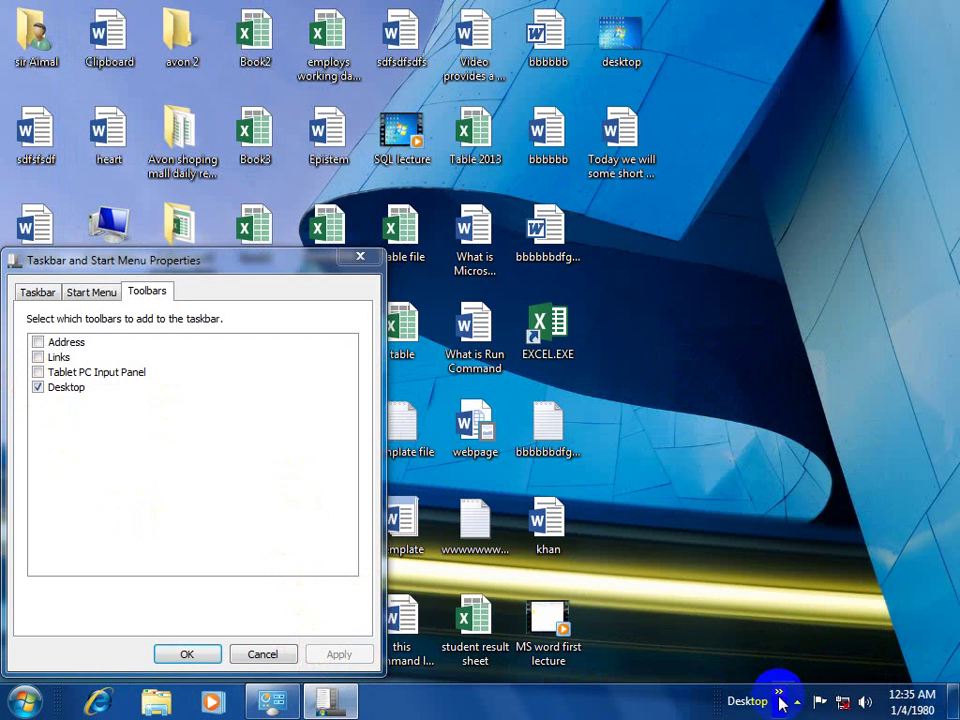
left_click(779, 693)
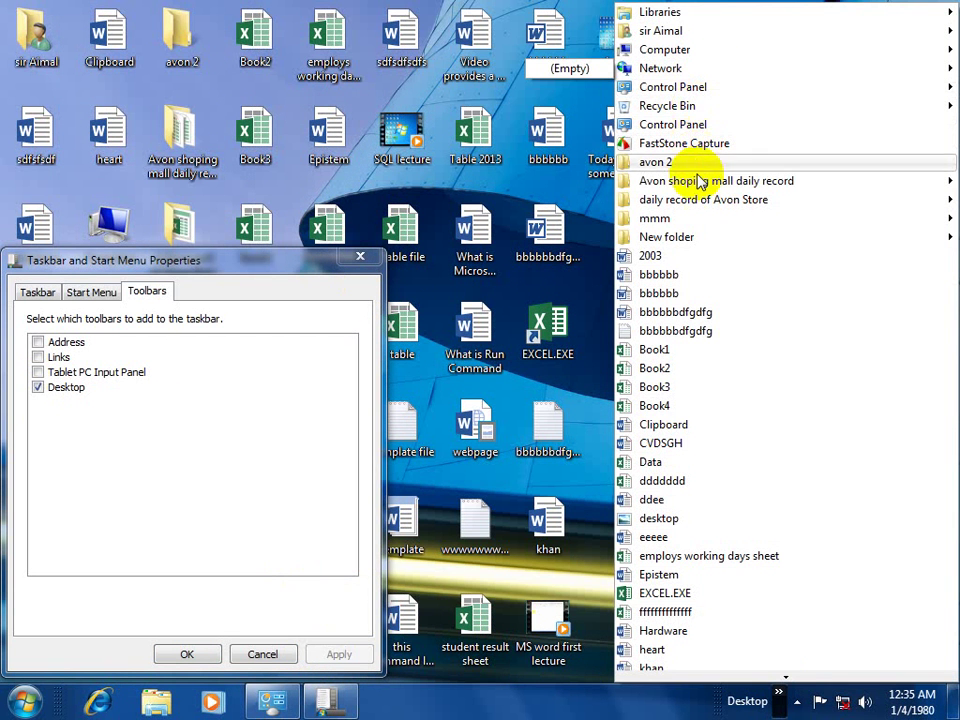
mouse_move(788, 678)
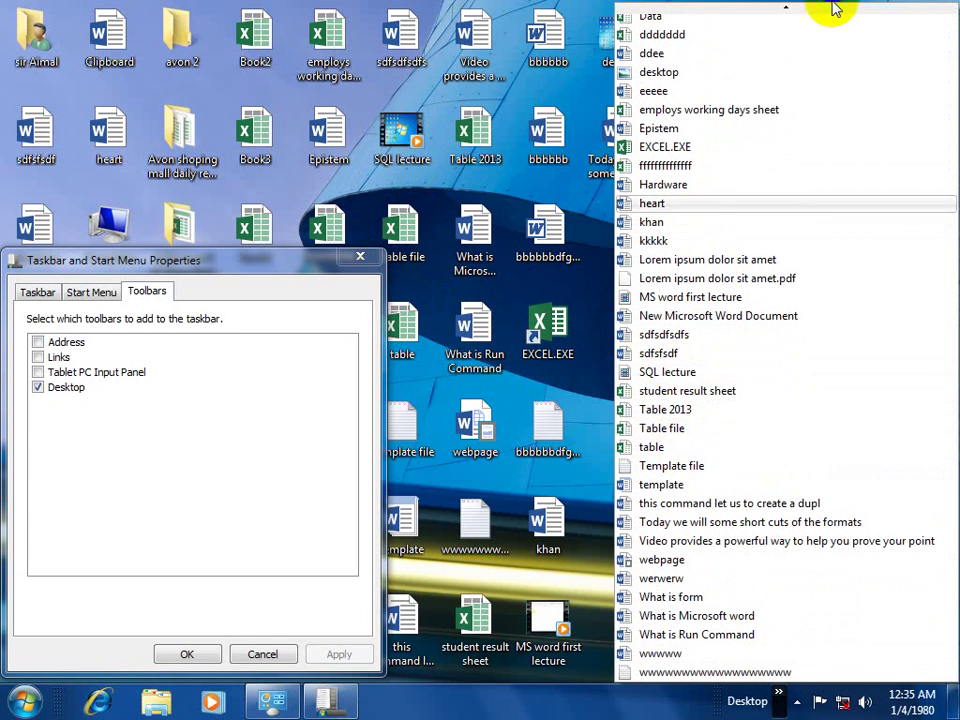
Step: Remove the Desktop toolbar from the taskbar and close Taskbar and Start Menu Properties, accepting the settings
left_click(44, 386)
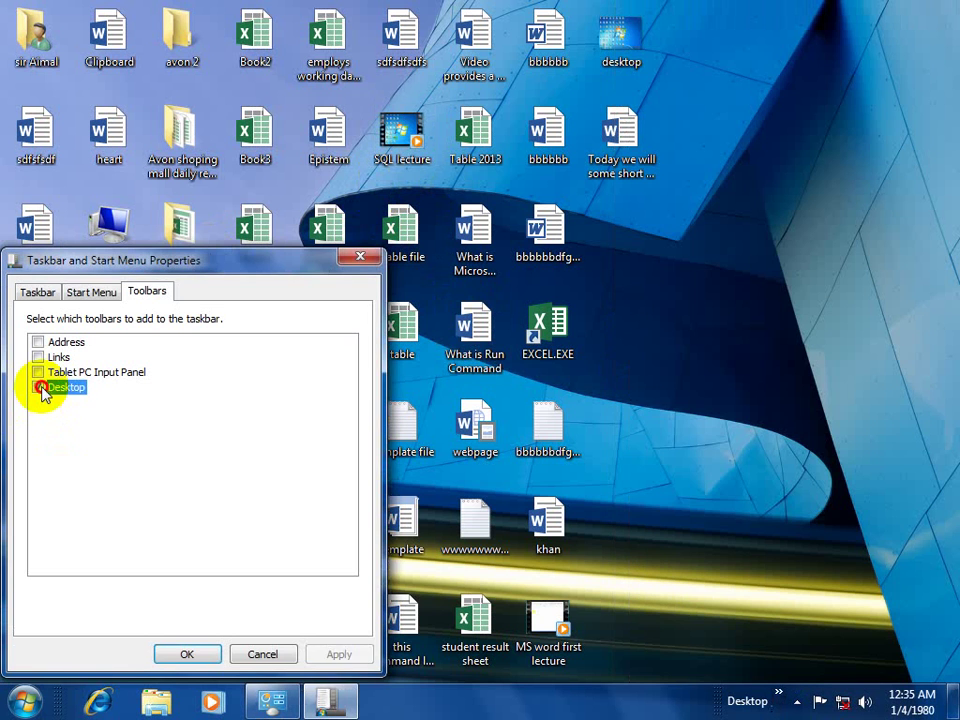
left_click(338, 655)
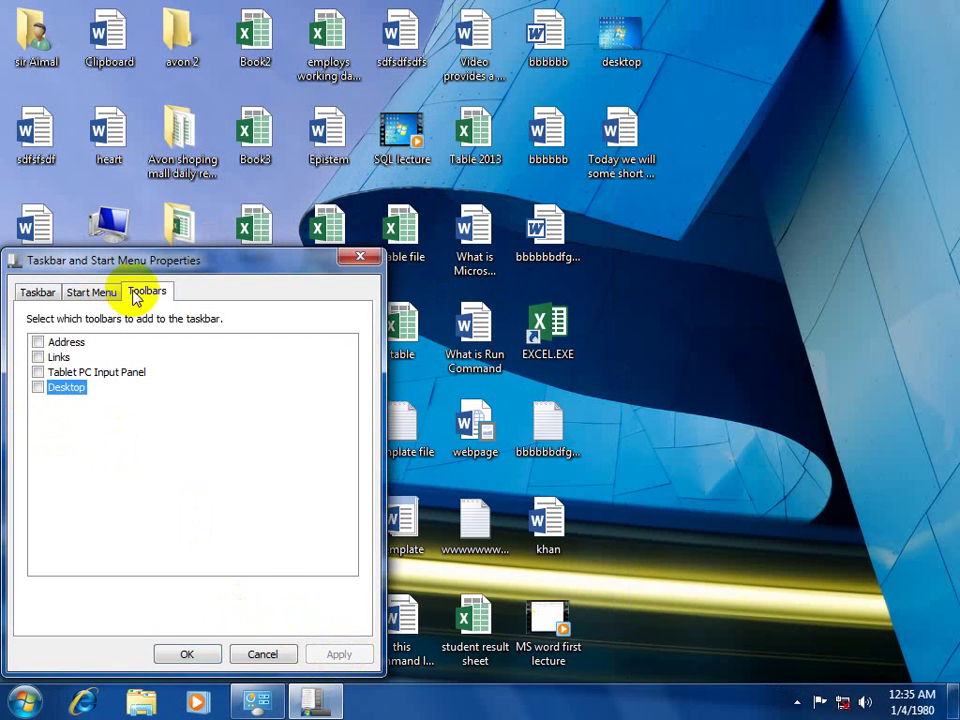
left_click_drag(156, 261, 467, 210)
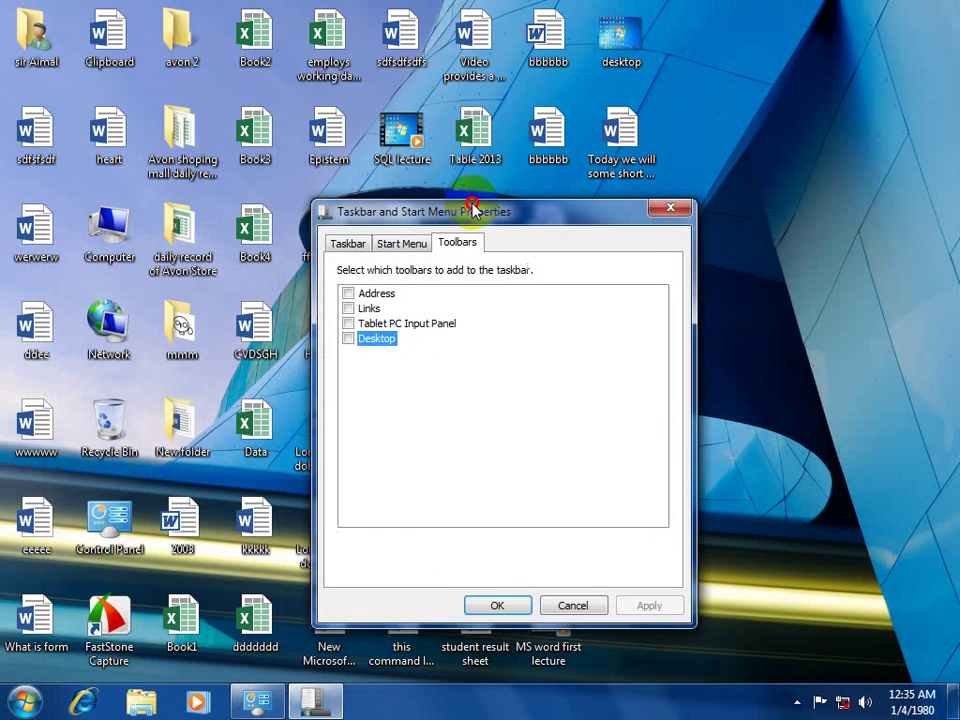
left_click(508, 606)
Step: Open the desktop's Personalization settings, view the Ease of Access Center link and close the window
right_click(702, 410)
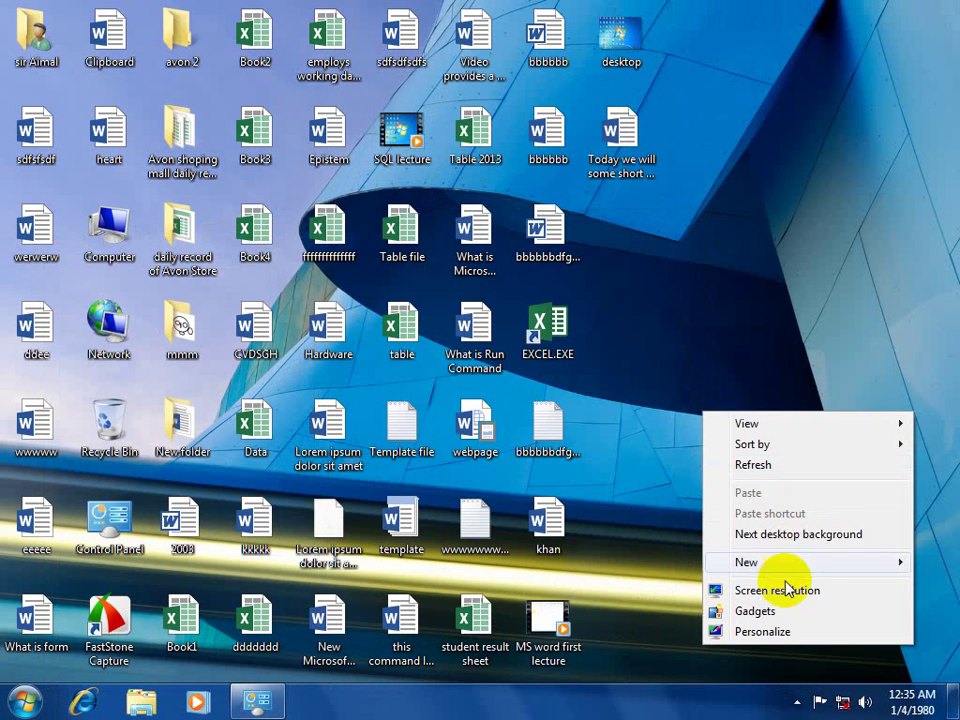
left_click(774, 631)
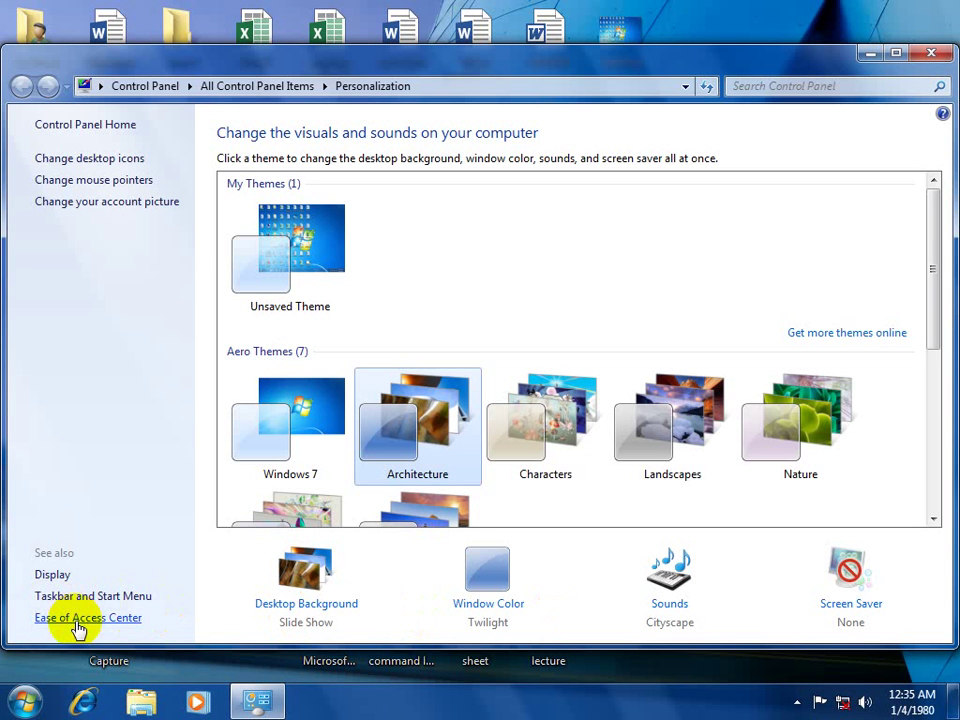
left_click(933, 53)
right_click(739, 118)
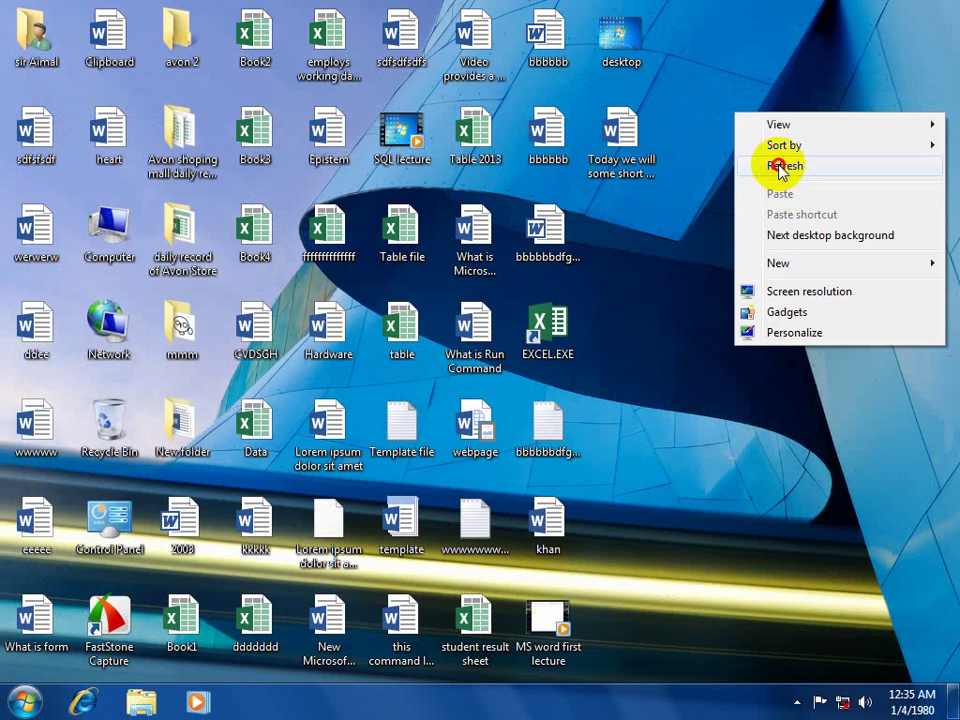
left_click(768, 224)
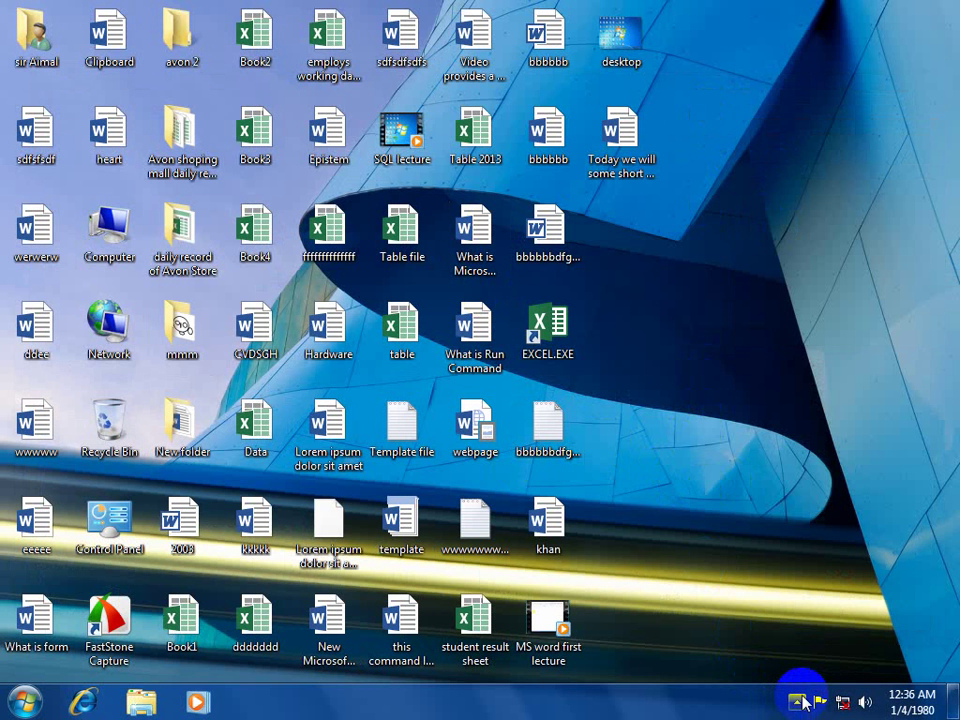
right_click(737, 252)
left_click(789, 304)
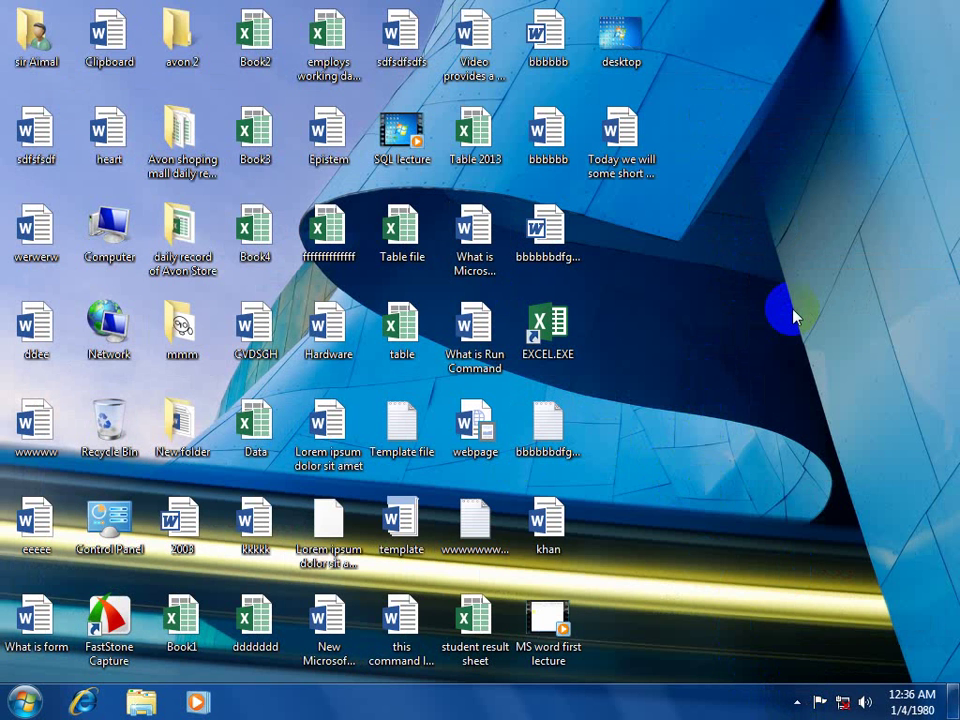
left_click_drag(688, 5, 300, 640)
left_click(799, 439)
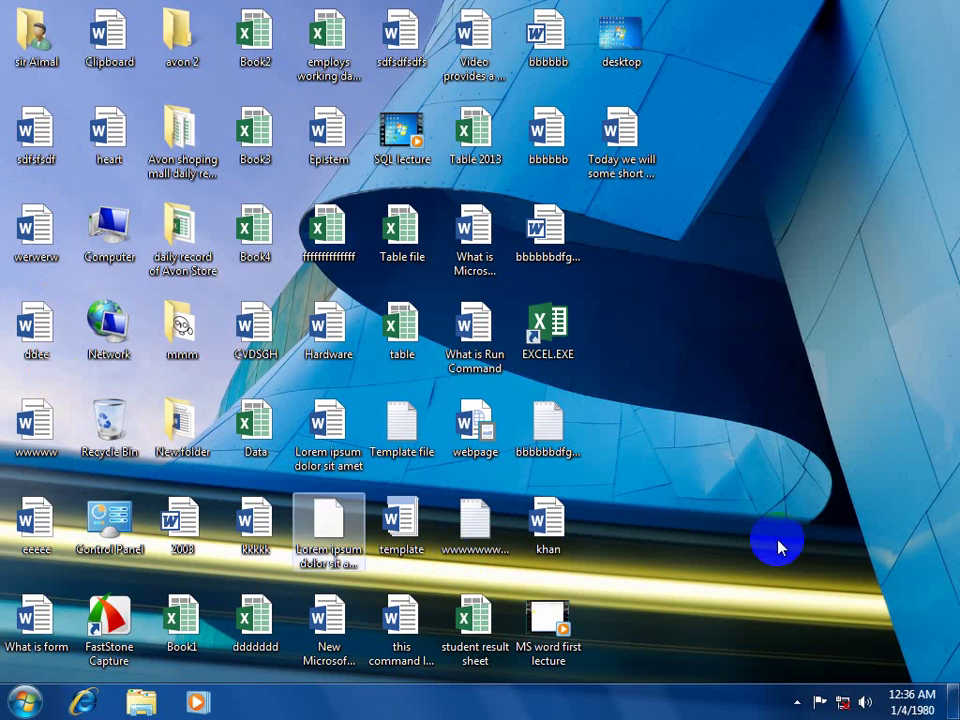
right_click(752, 230)
left_click(833, 286)
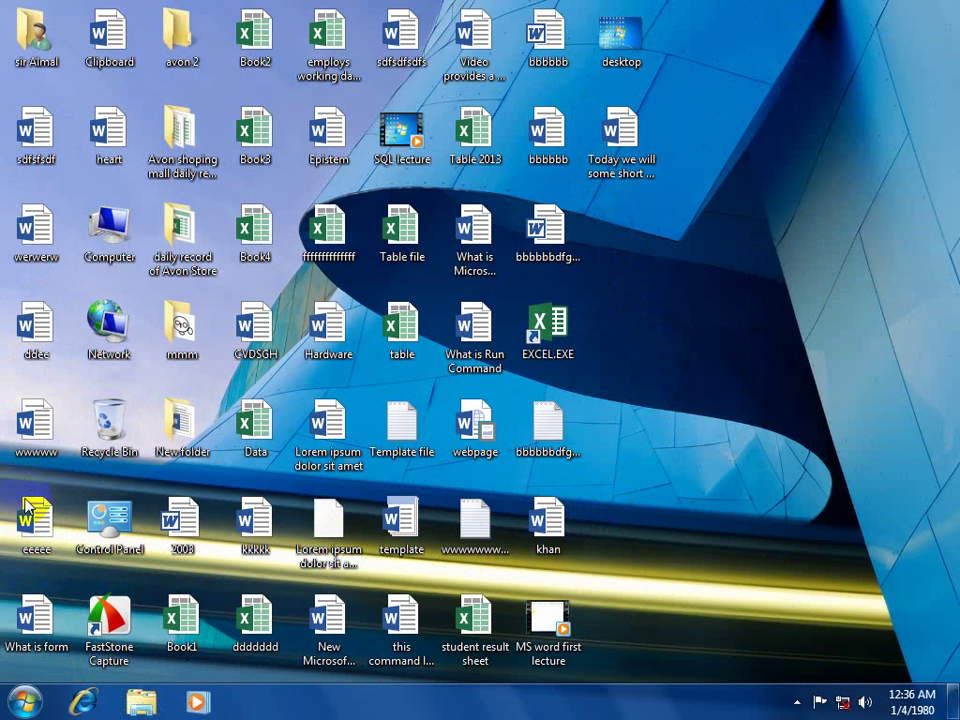
mouse_move(300, 214)
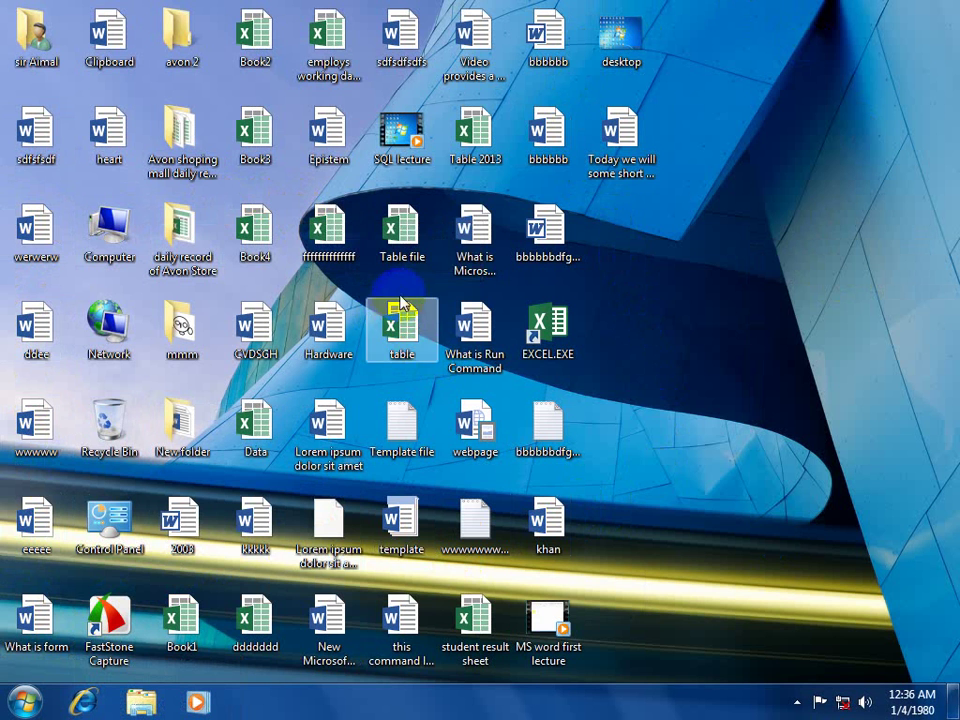
left_click(474, 238)
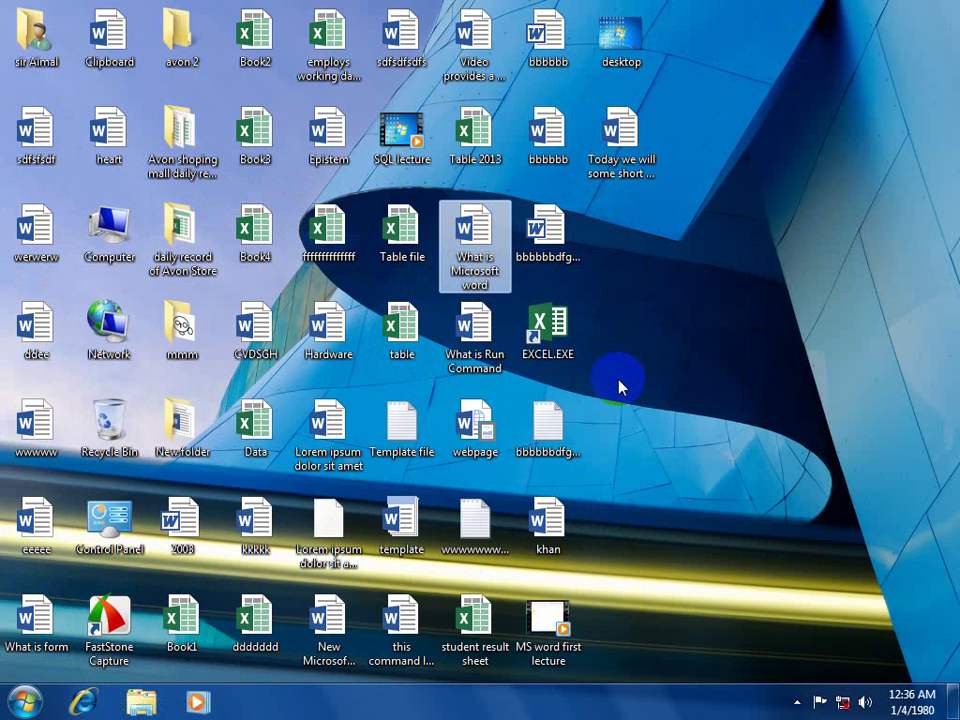
Step: Open the document "What is Run Command" in Word, review its list of programs with their run commands, and close it
left_click(477, 341)
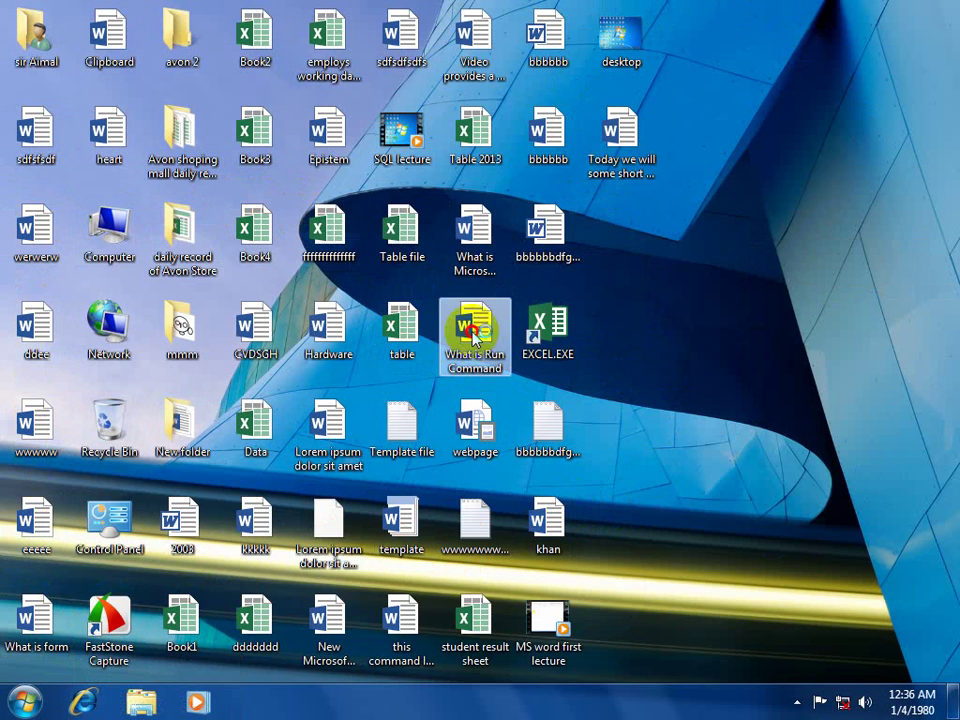
double_click(475, 338)
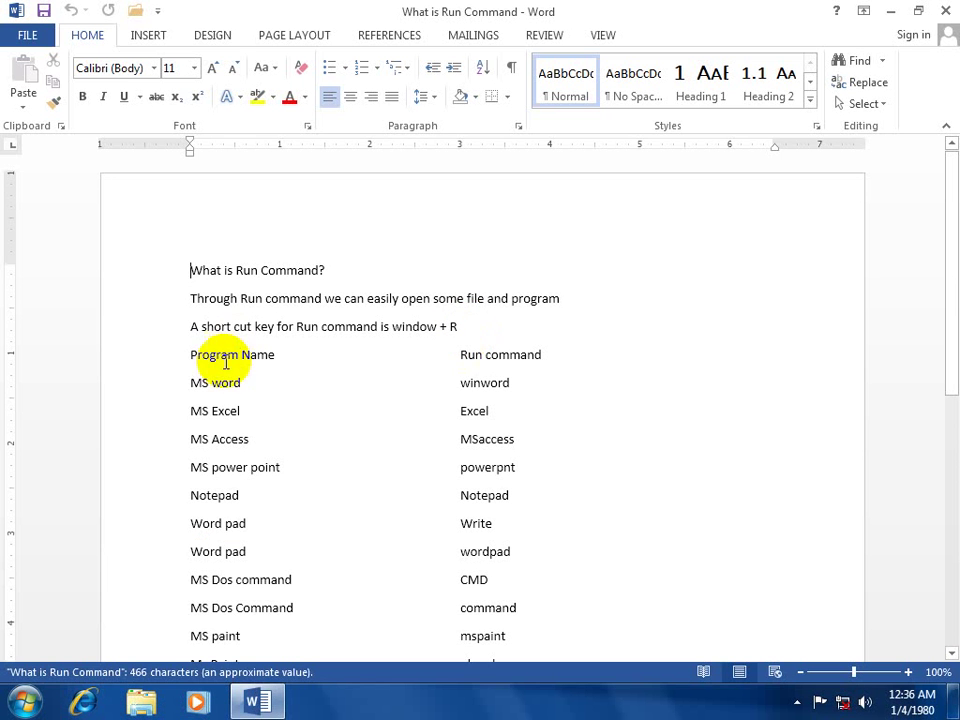
left_click_drag(190, 377, 280, 378)
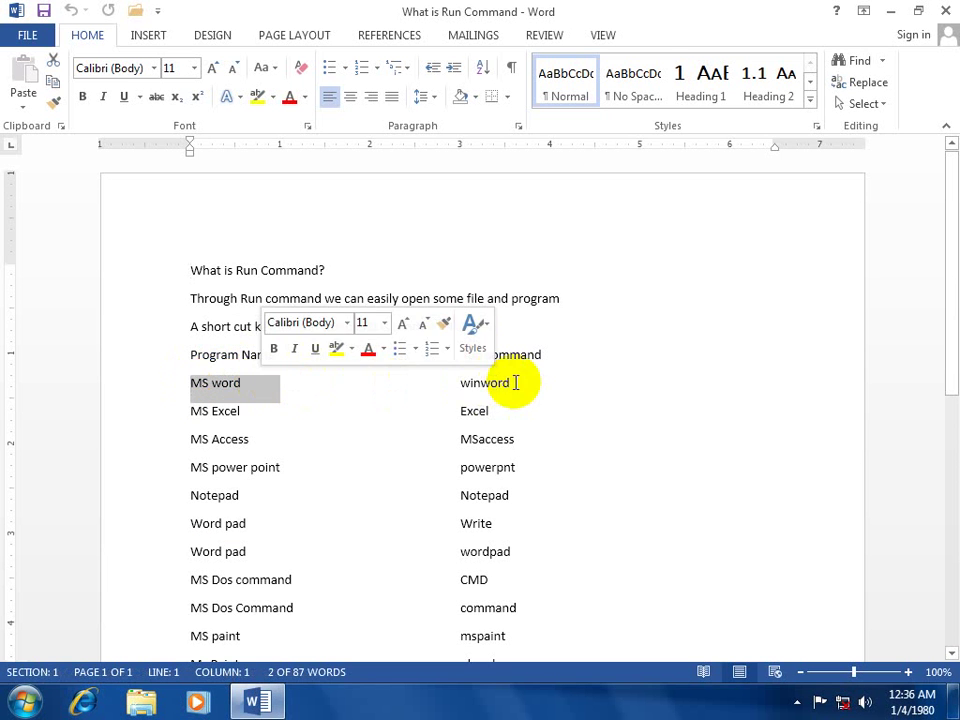
left_click_drag(515, 382, 428, 383)
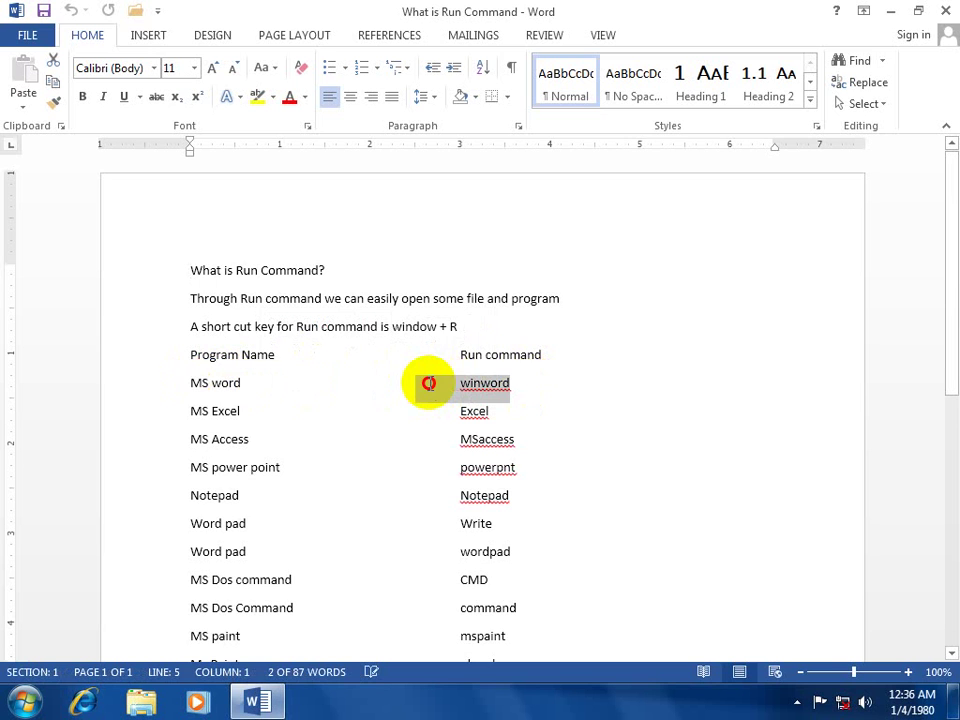
left_click_drag(428, 383, 432, 389)
scroll(431, 390, "down", 5)
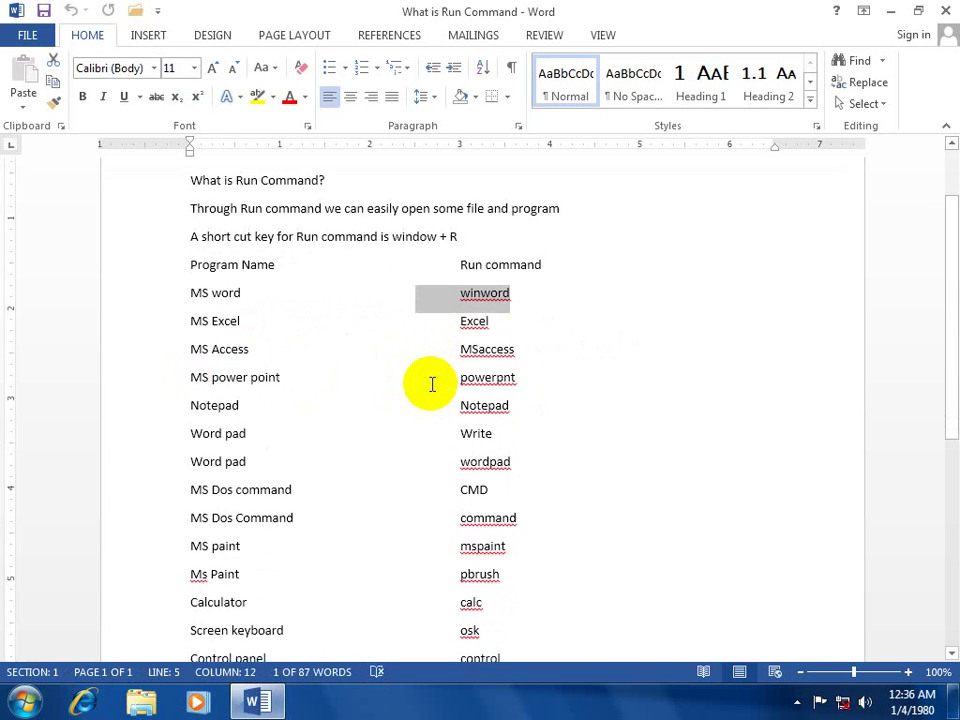
scroll(536, 480, "up", 5)
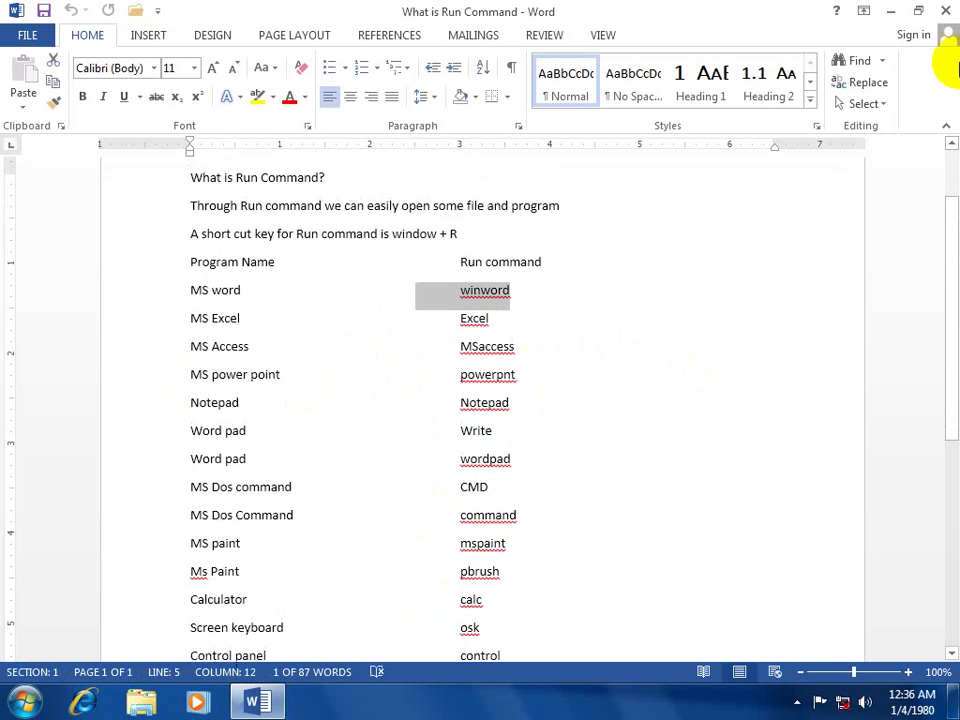
left_click(945, 11)
Step: Open the Control Panel from the Start menu, view all its items and close the window
key("super")
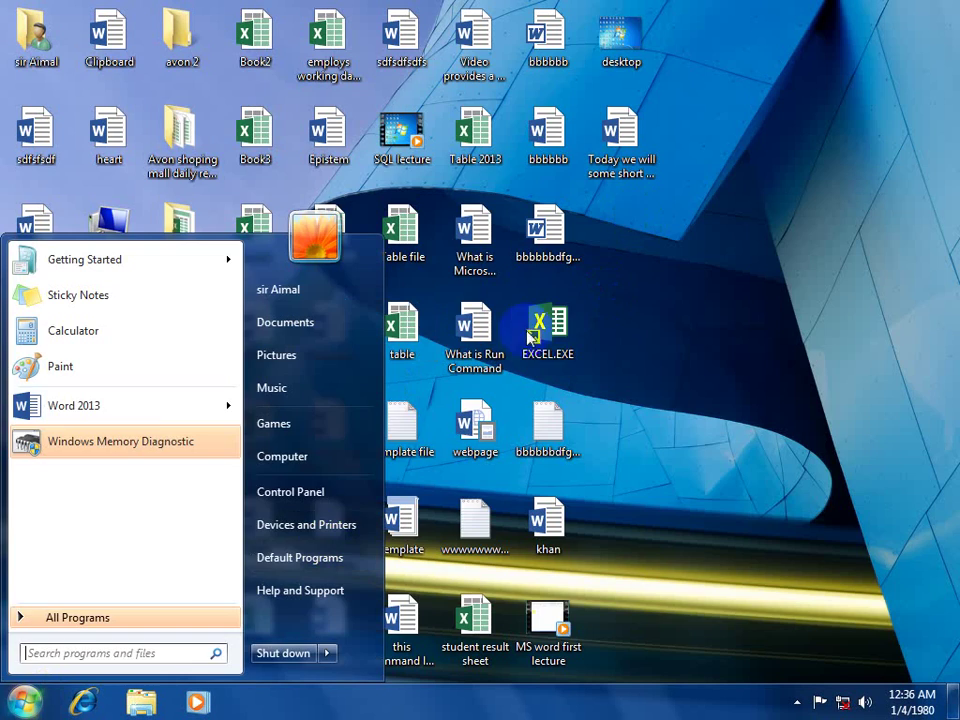
left_click(316, 496)
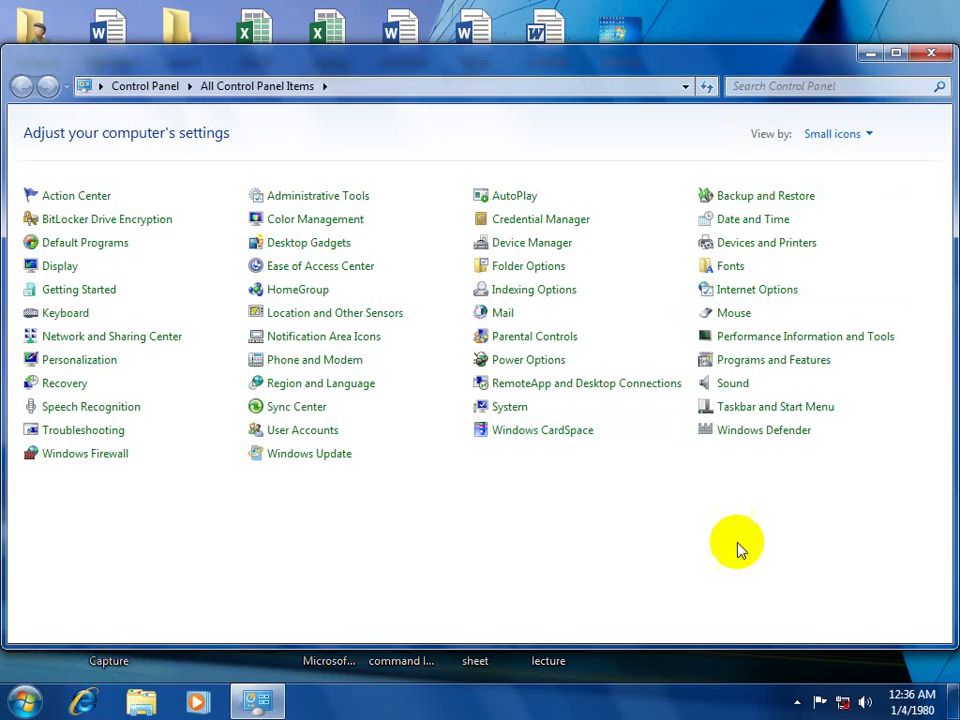
left_click(930, 56)
Step: View the Start menu's list of all programs, close it and refresh the desktop
key("super")
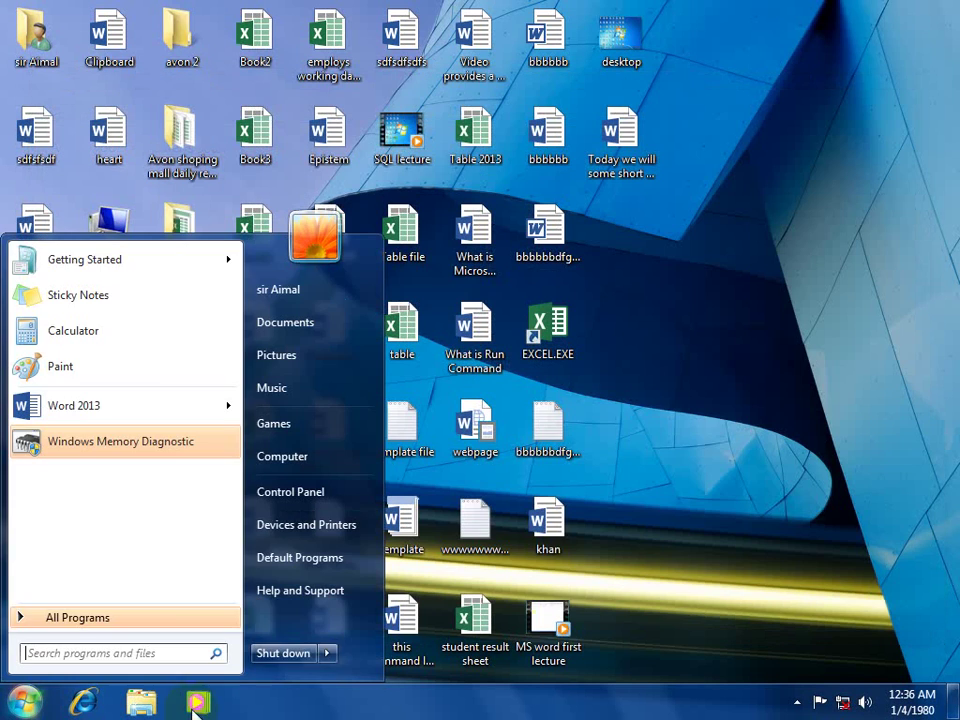
left_click(81, 619)
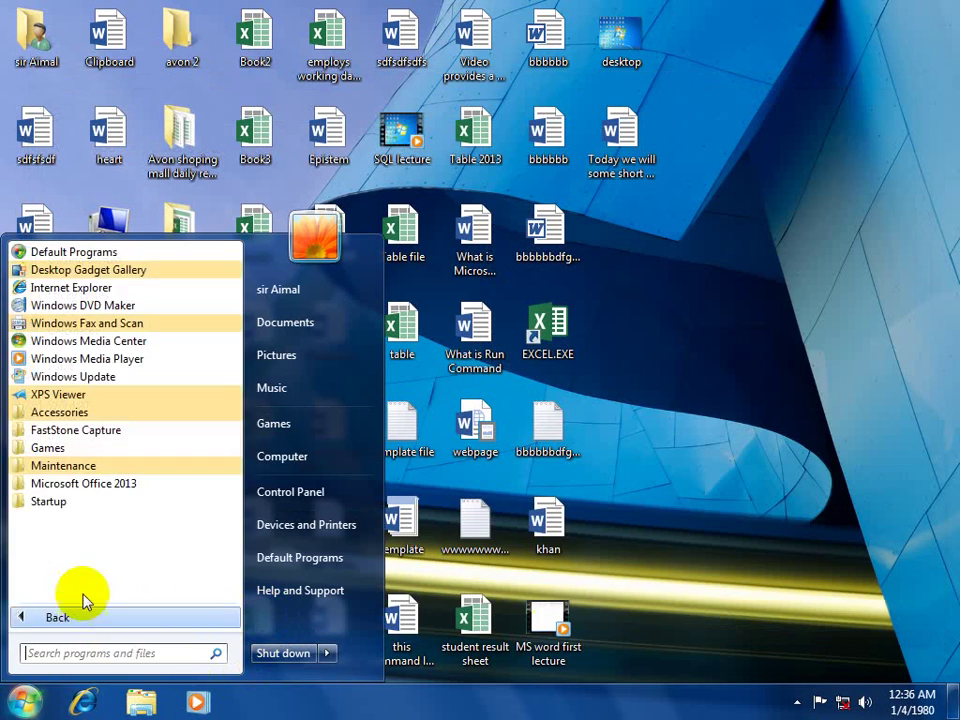
right_click(672, 328)
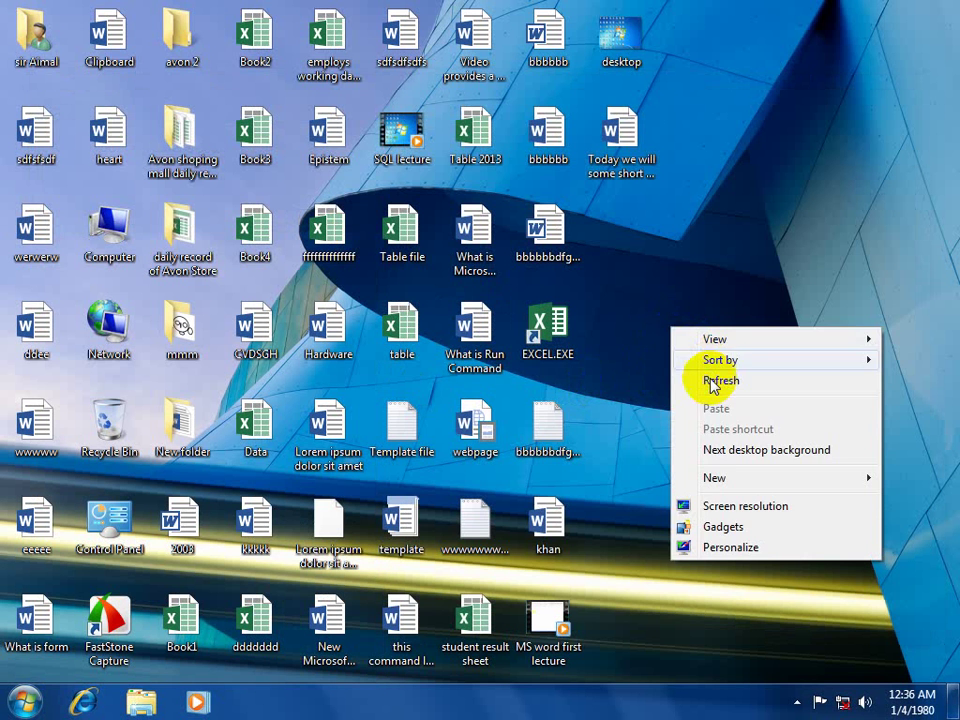
left_click(716, 378)
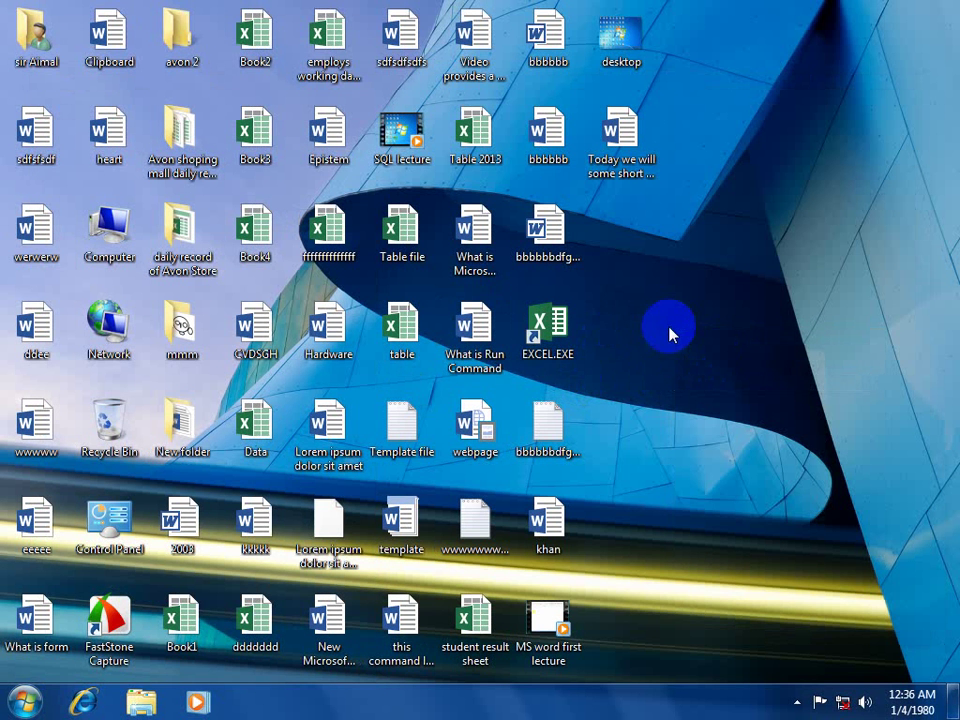